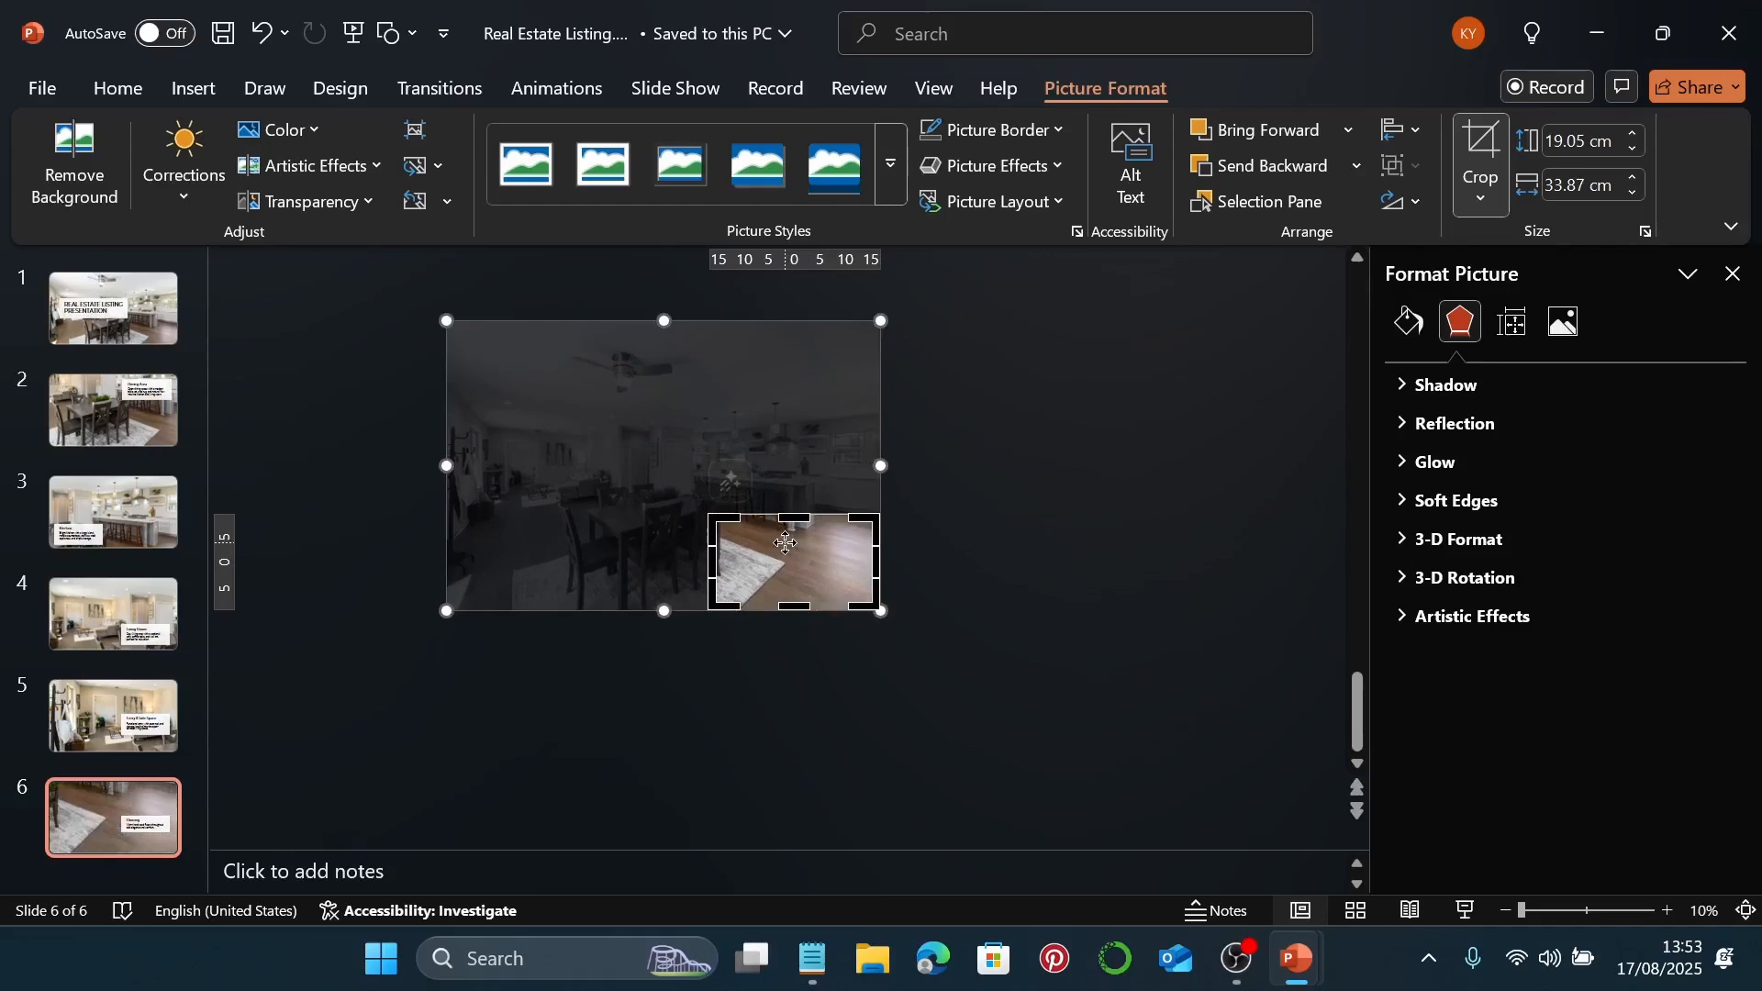
Step: Scale down the cropped background picture on slide 6 so the dining chairs and rug show, and finish the crop
left_click_drag(447, 321, 555, 397)
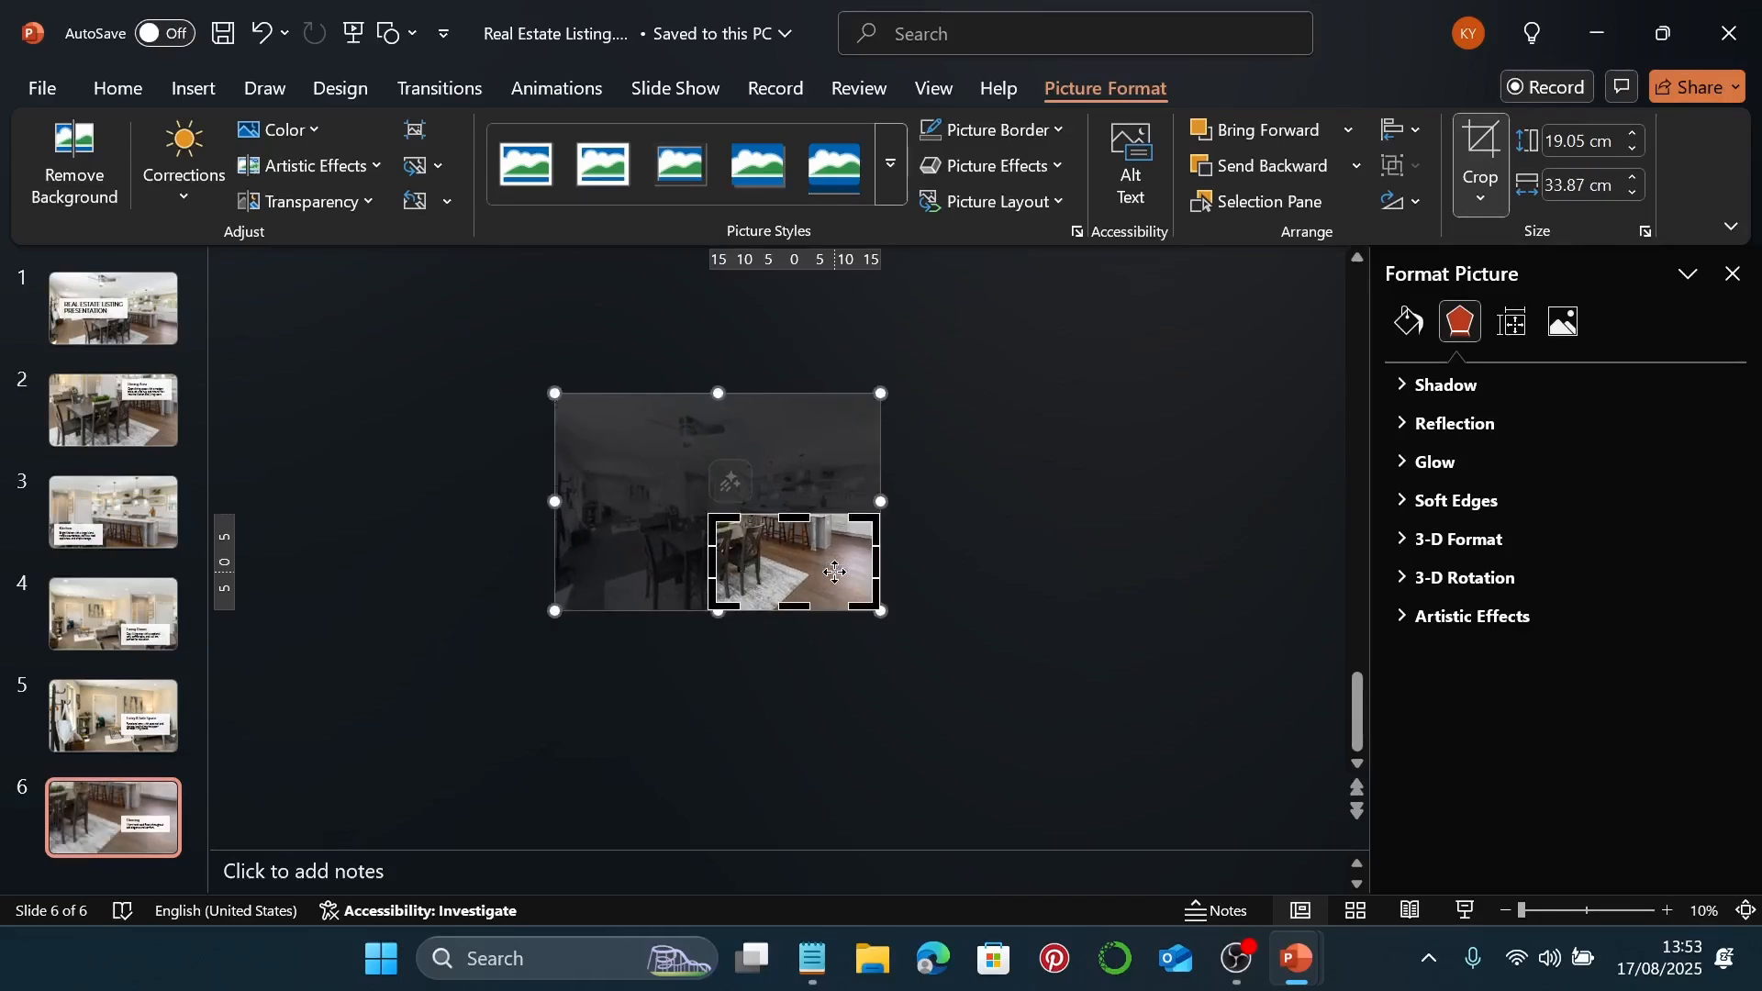
left_click(907, 640)
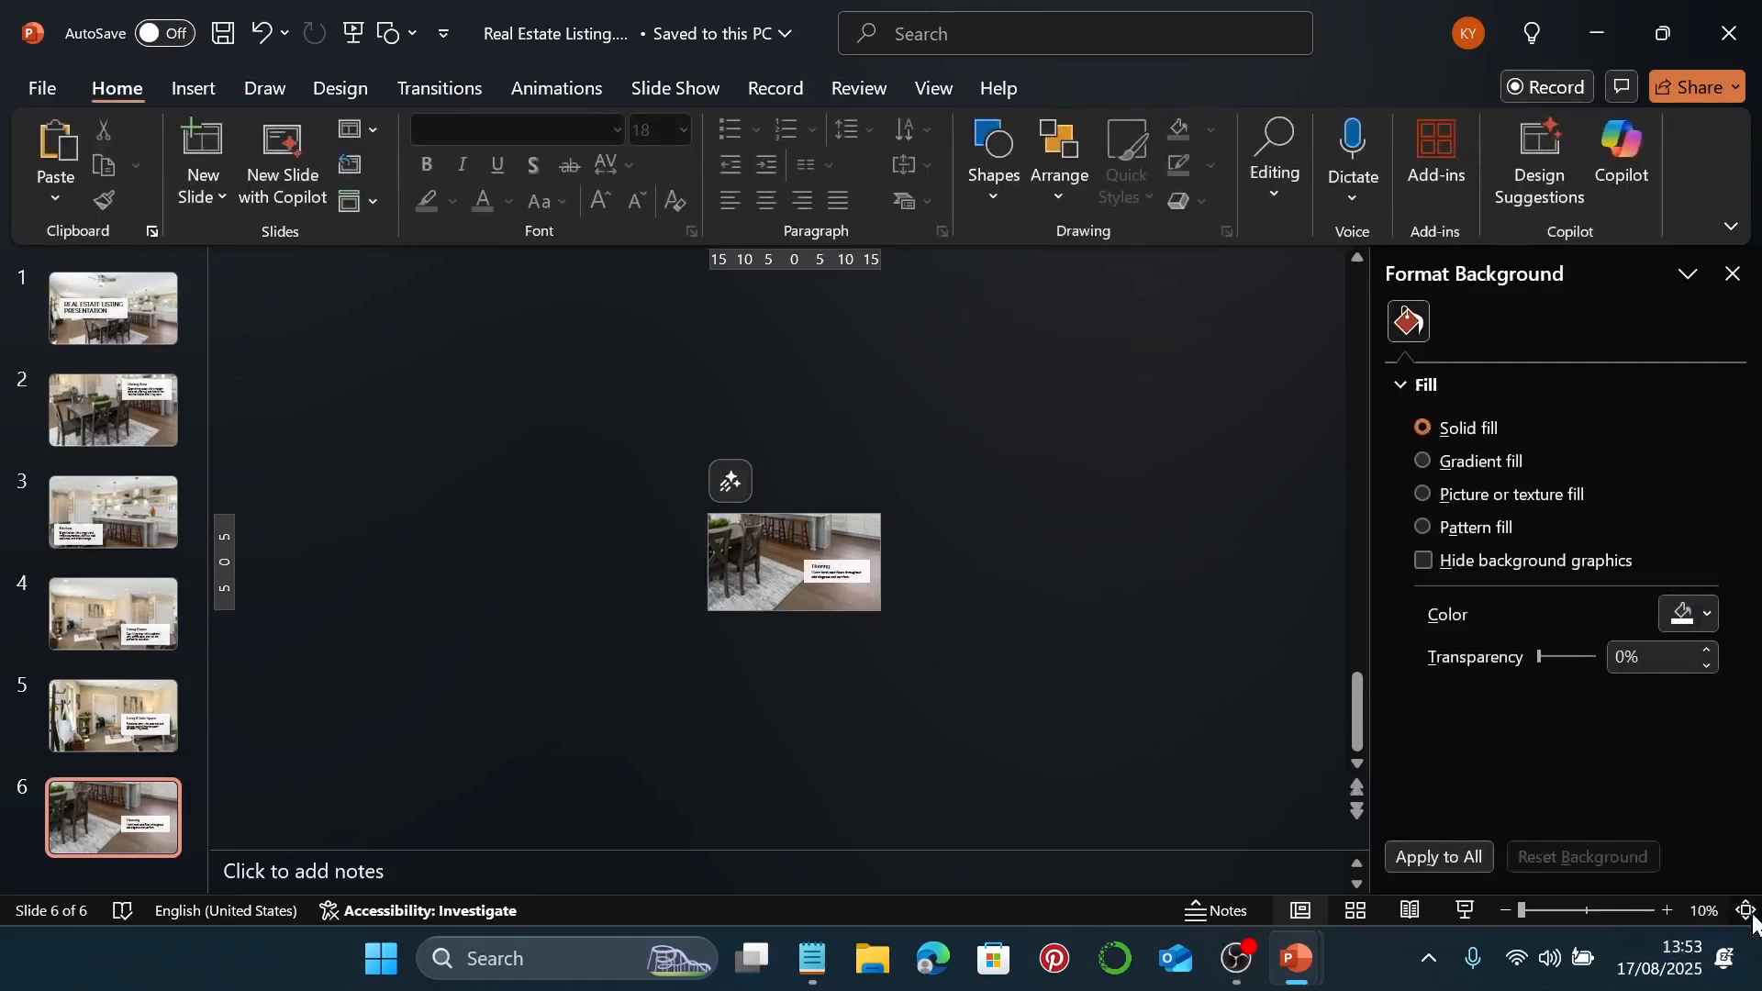
left_click(1746, 910)
Step: Move the Flooring heading, description and white box together to the slide's upper-left area, and preview the slide full screen
left_click(1065, 665)
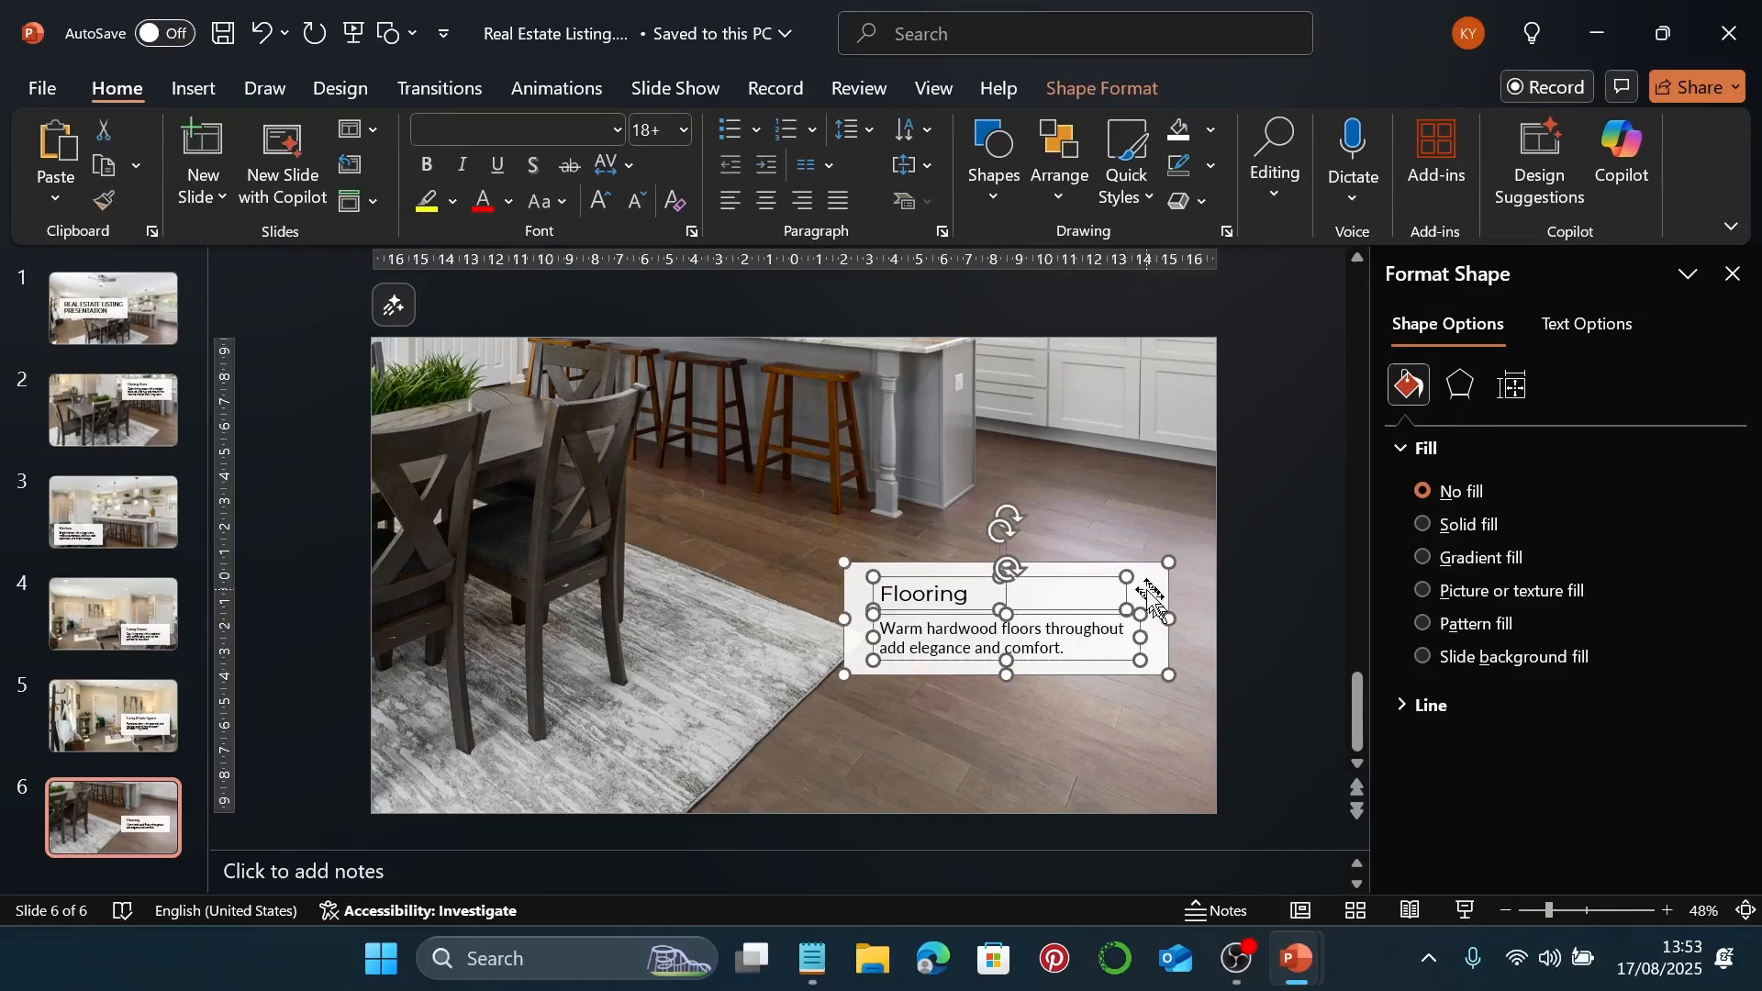
left_click(923, 516)
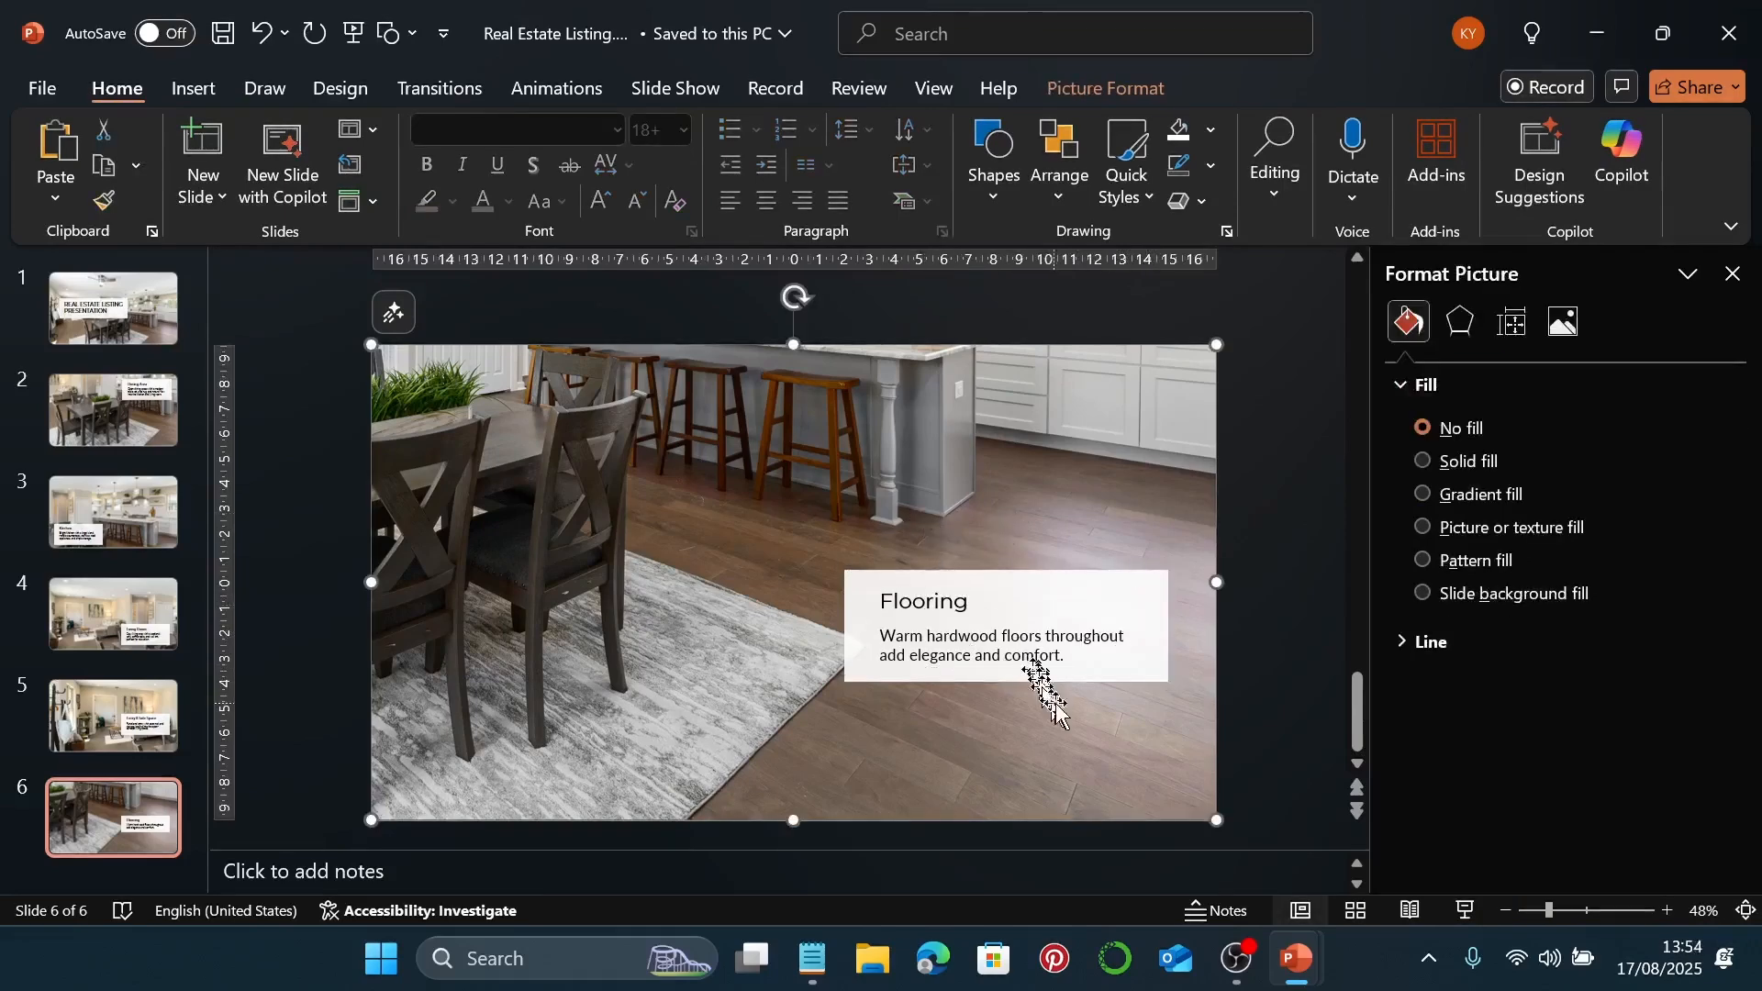
left_click(1090, 653)
left_click(941, 601, "shift")
left_click(1152, 597, "shift")
left_click_drag(1155, 594, 721, 404)
left_click(1297, 613)
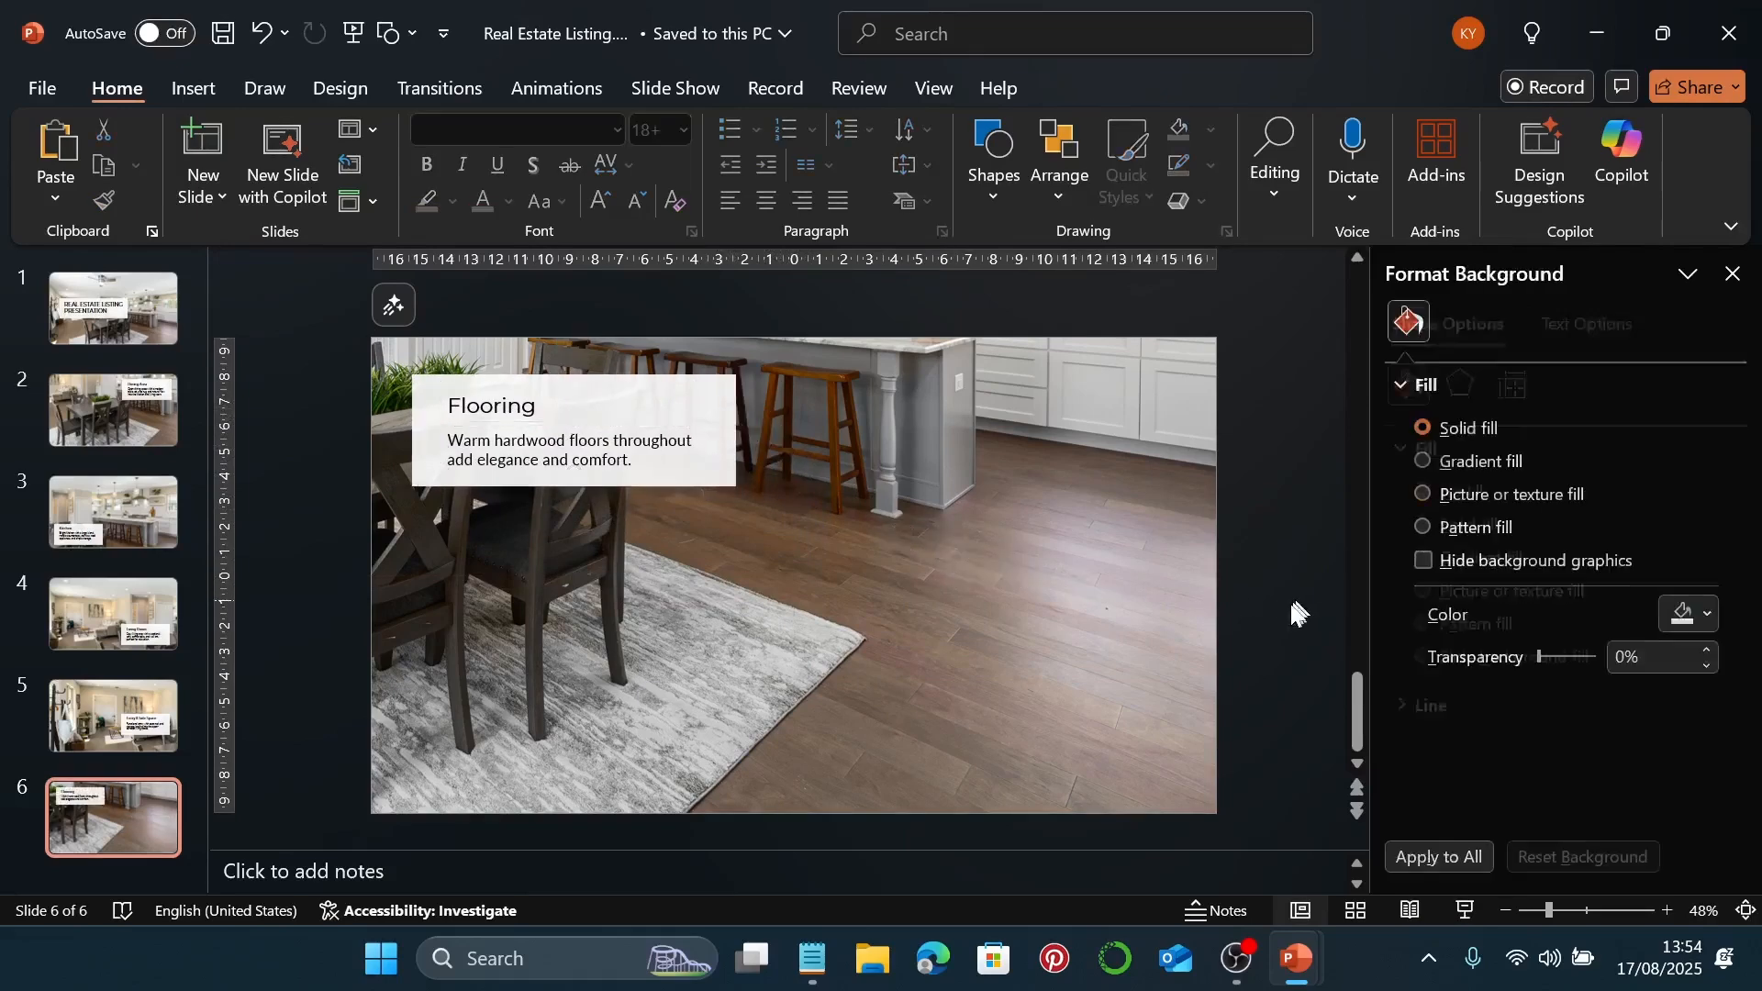
left_click(1466, 910)
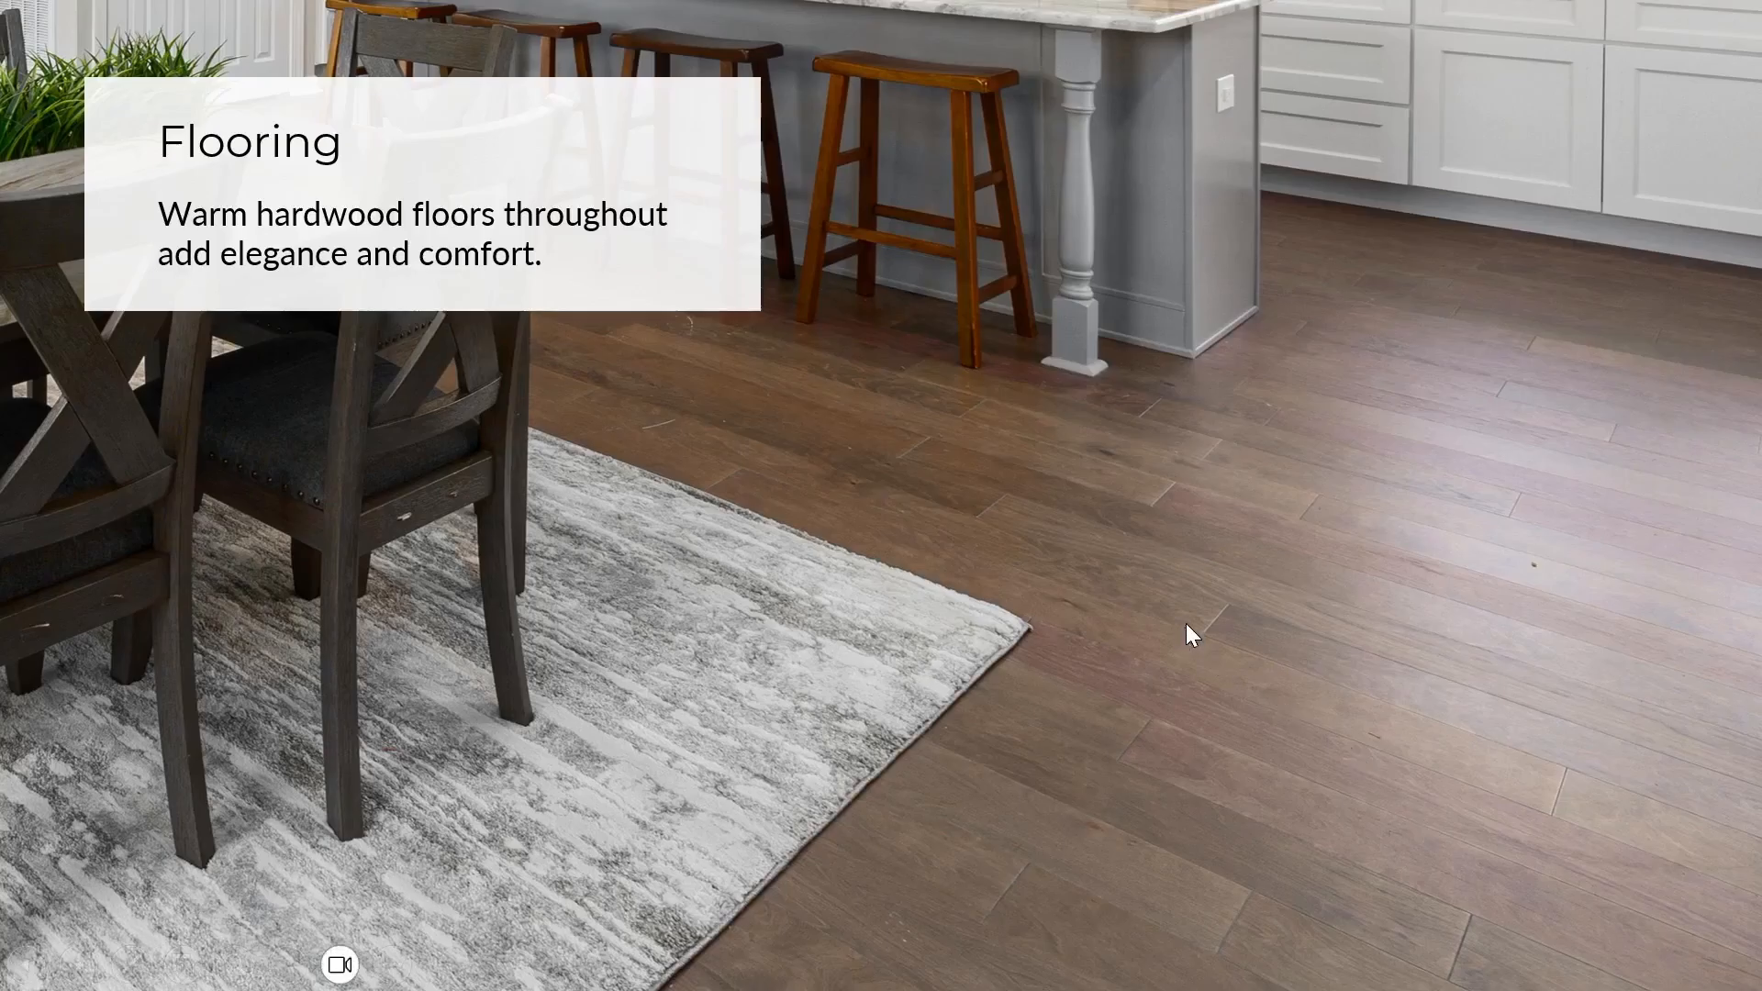
key("Escape")
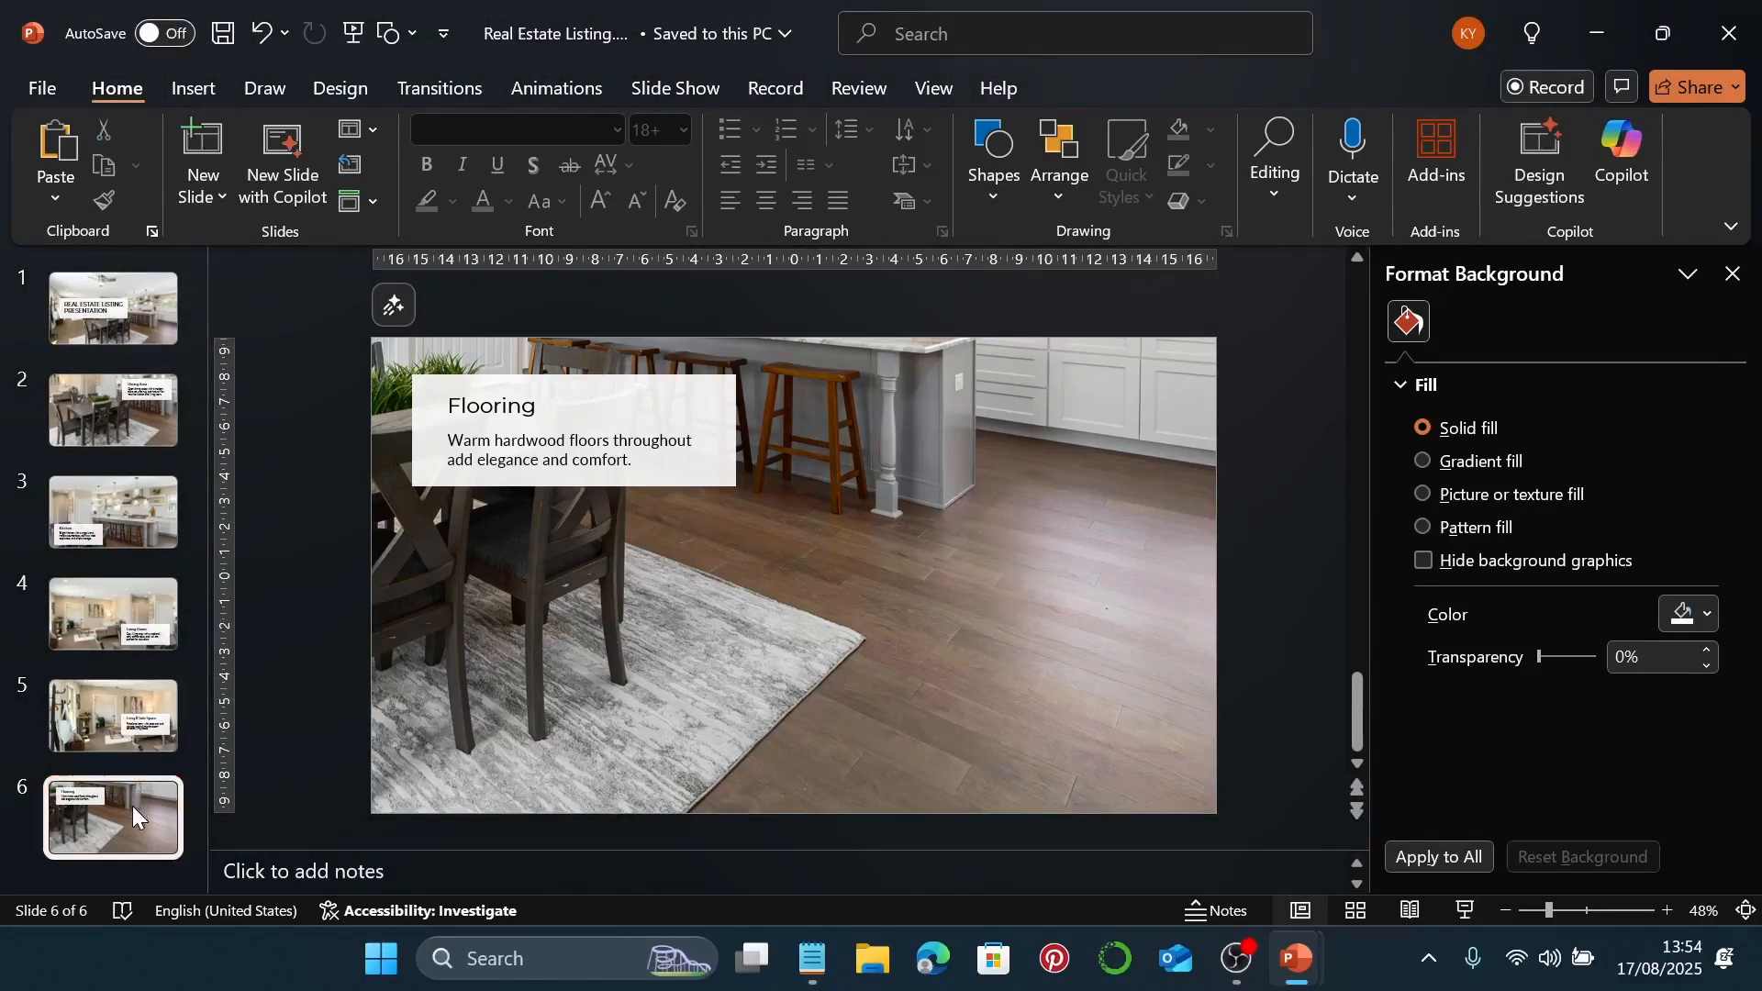
Step: Duplicate the Flooring slide and replace the copy's heading with "Lighting" copied from the Notepad listing text
key("ctrl+d")
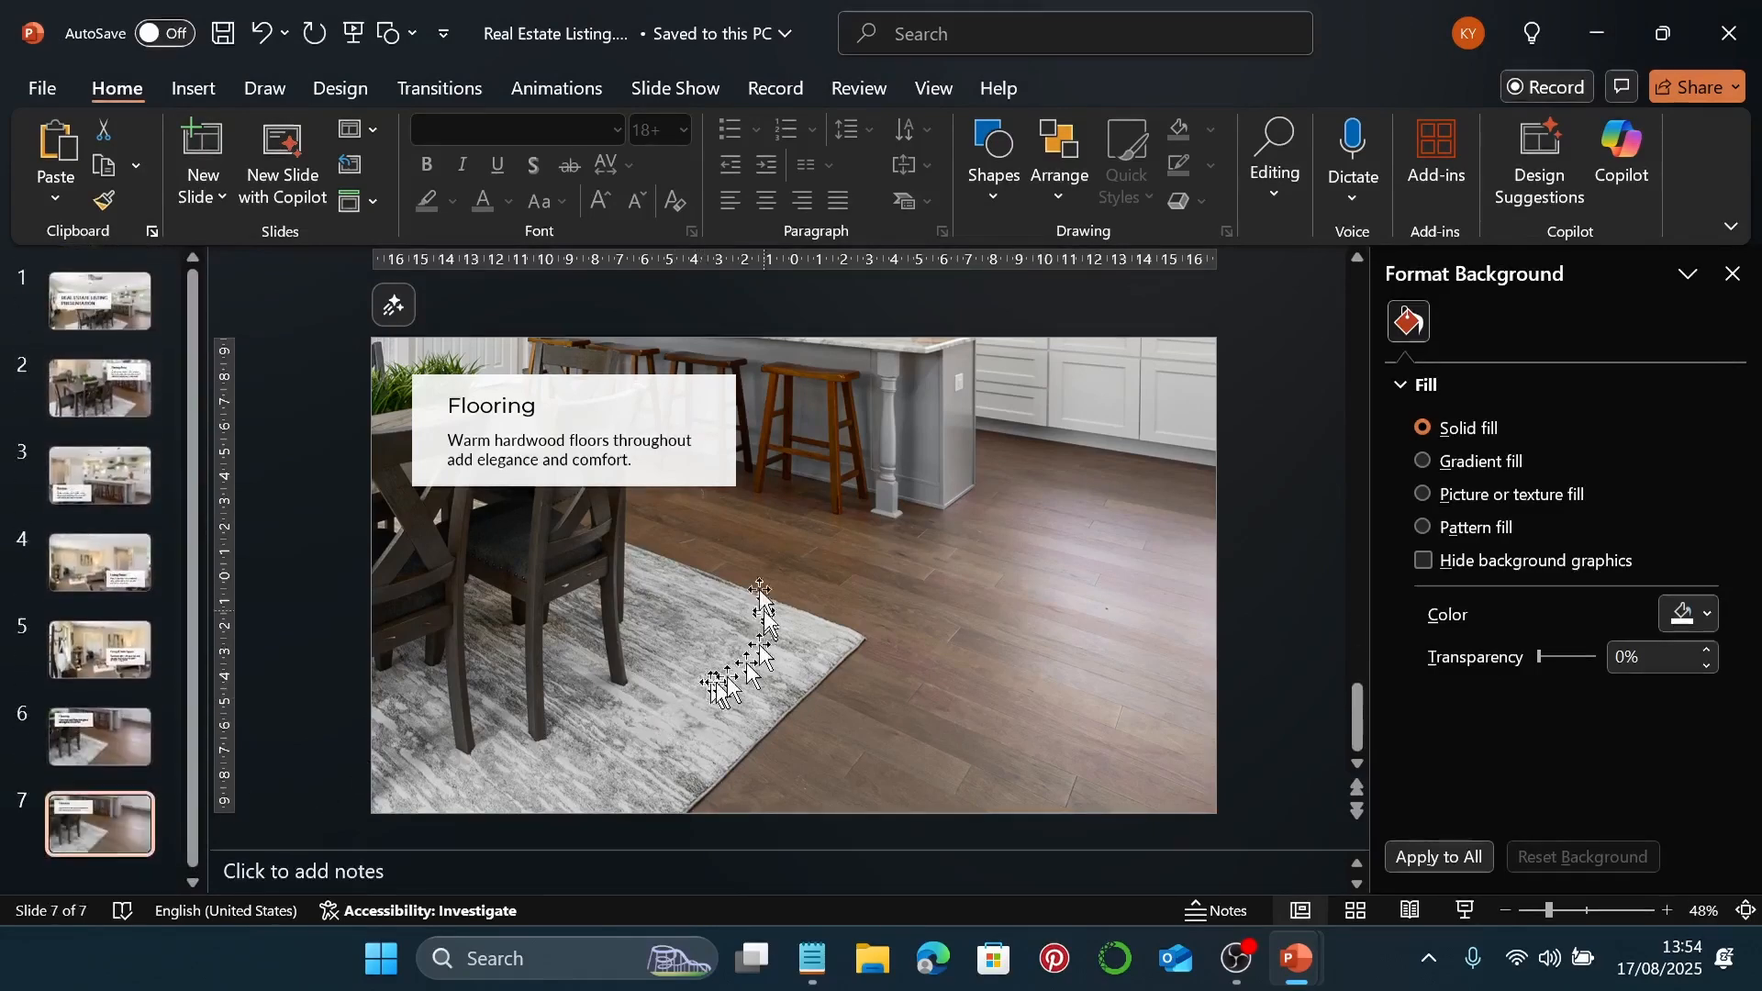
left_click(816, 959)
scroll(1207, 606, "down", 2)
left_click_drag(1133, 569, 1046, 577)
key("ctrl+c")
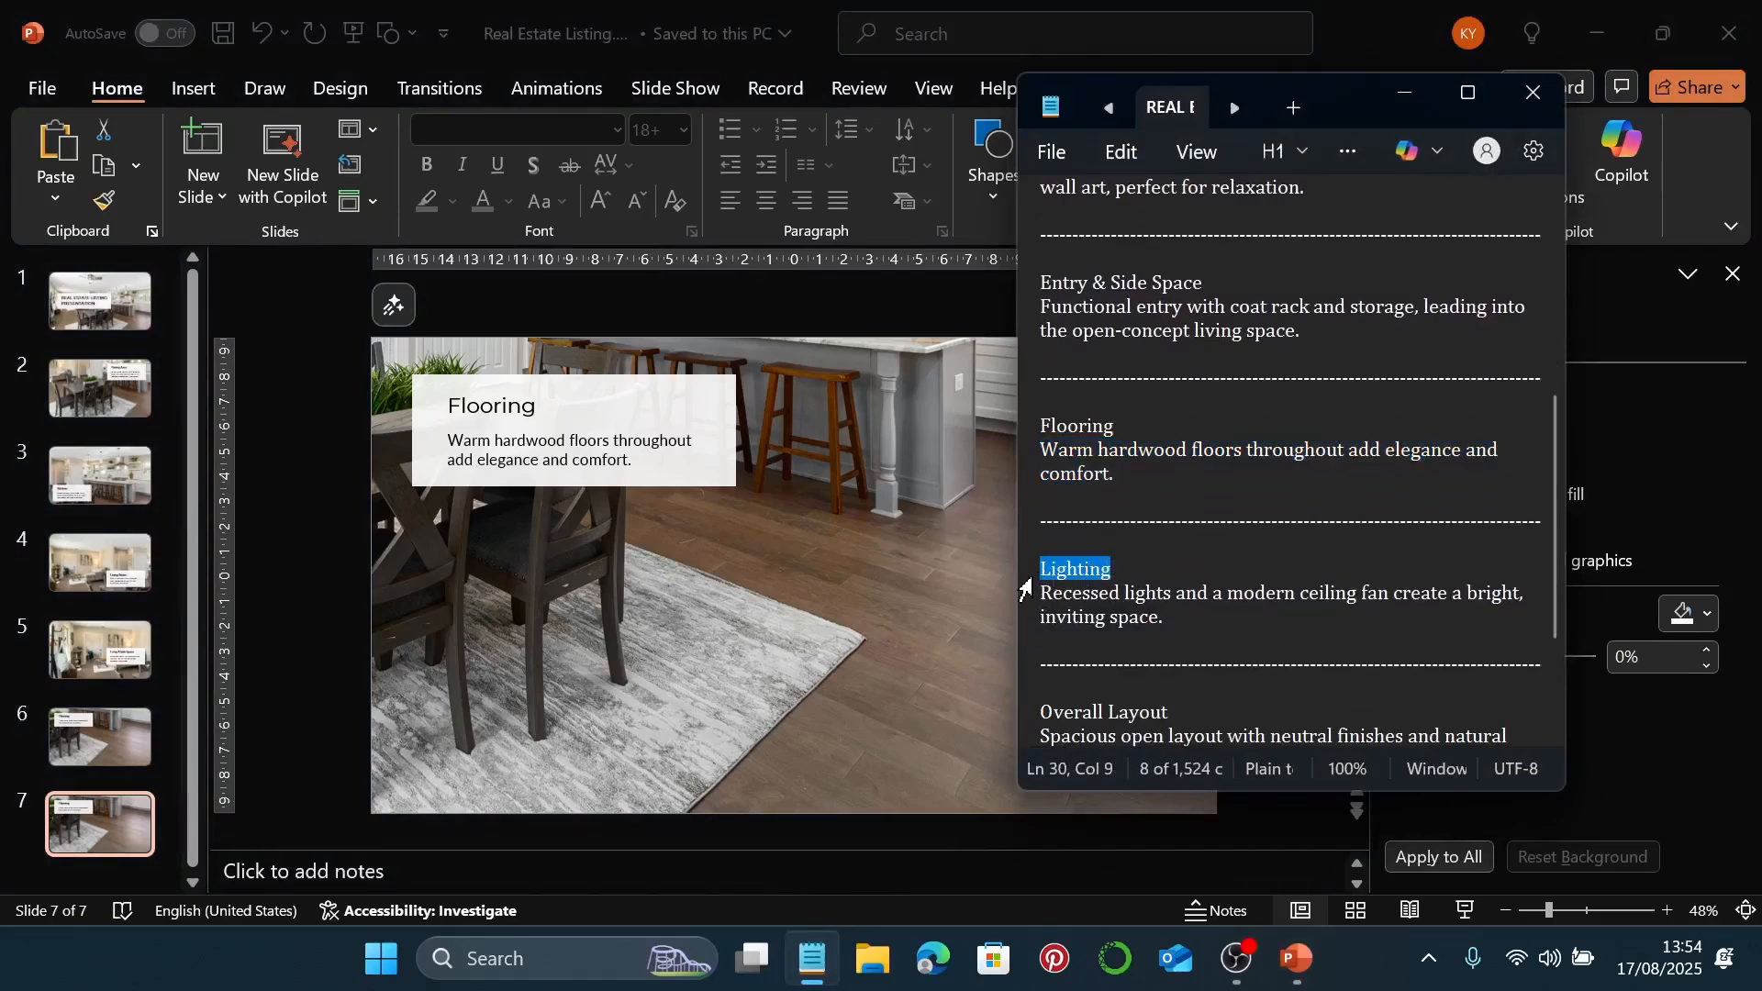
left_click(473, 409)
double_click(475, 414)
key("ctrl+v")
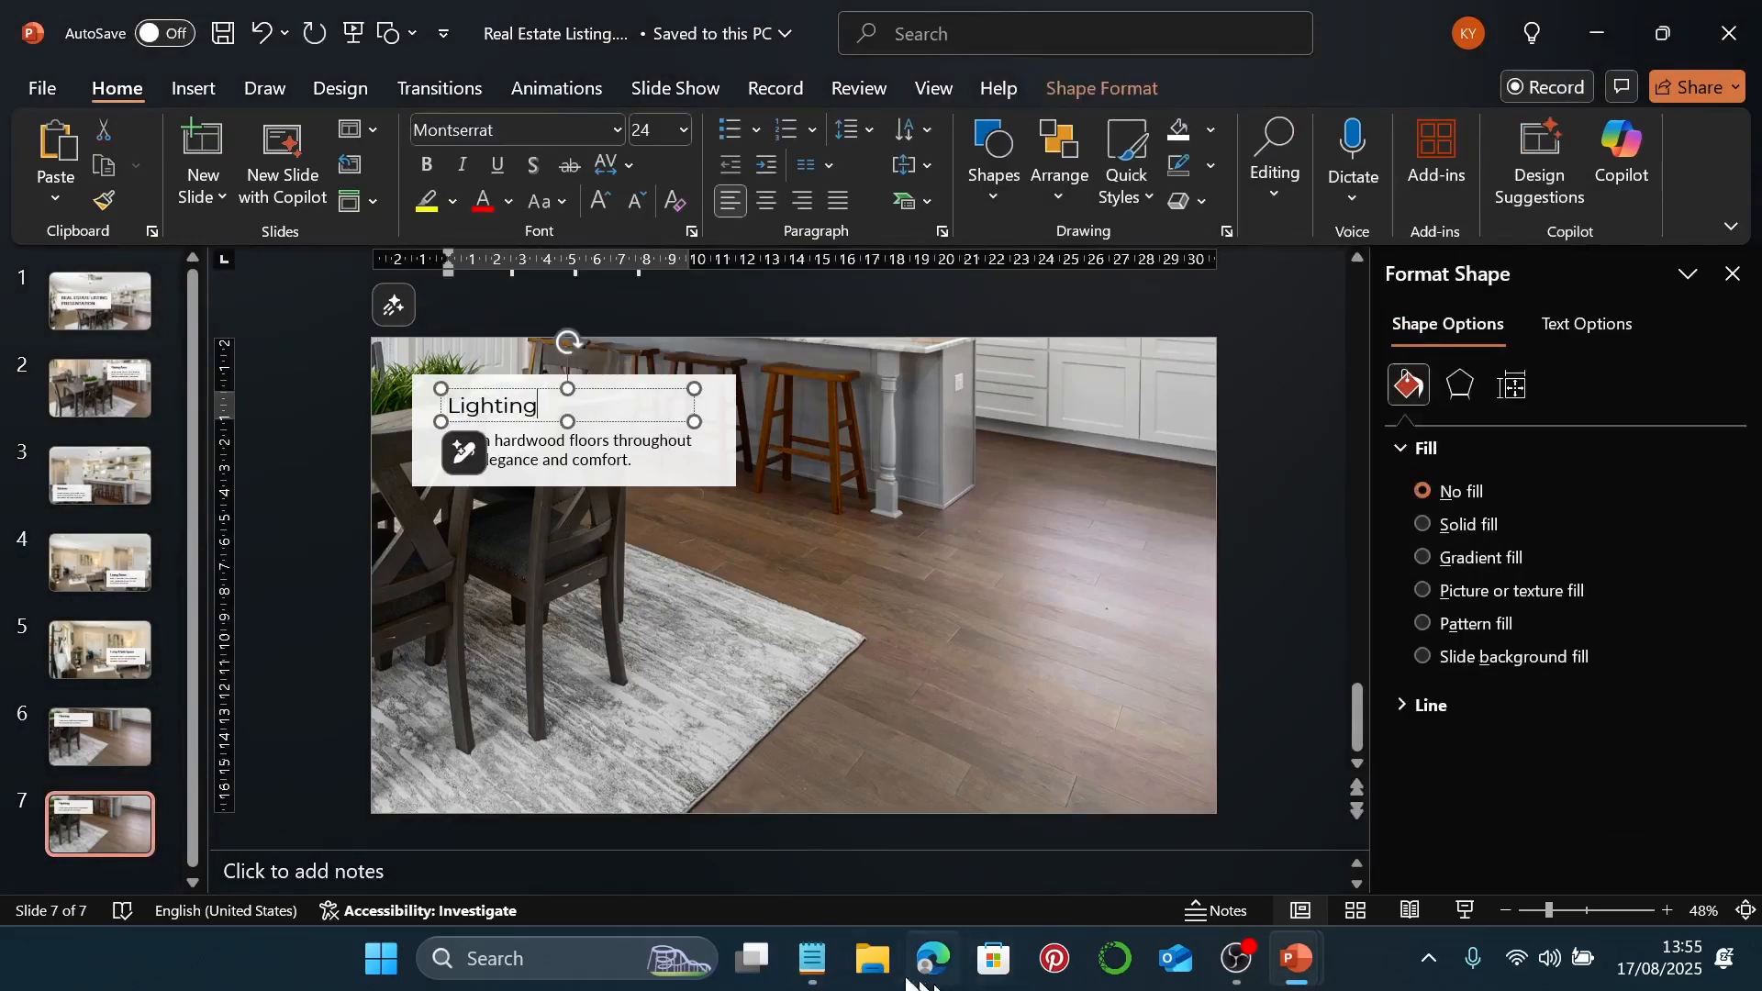
Step: Replace slide 7's description with "Recessed lights and a modern ceiling fan create a bright, inviting space." copied from Notepad
left_click(812, 958)
left_click_drag(1165, 619, 1053, 601)
key("ctrl+c")
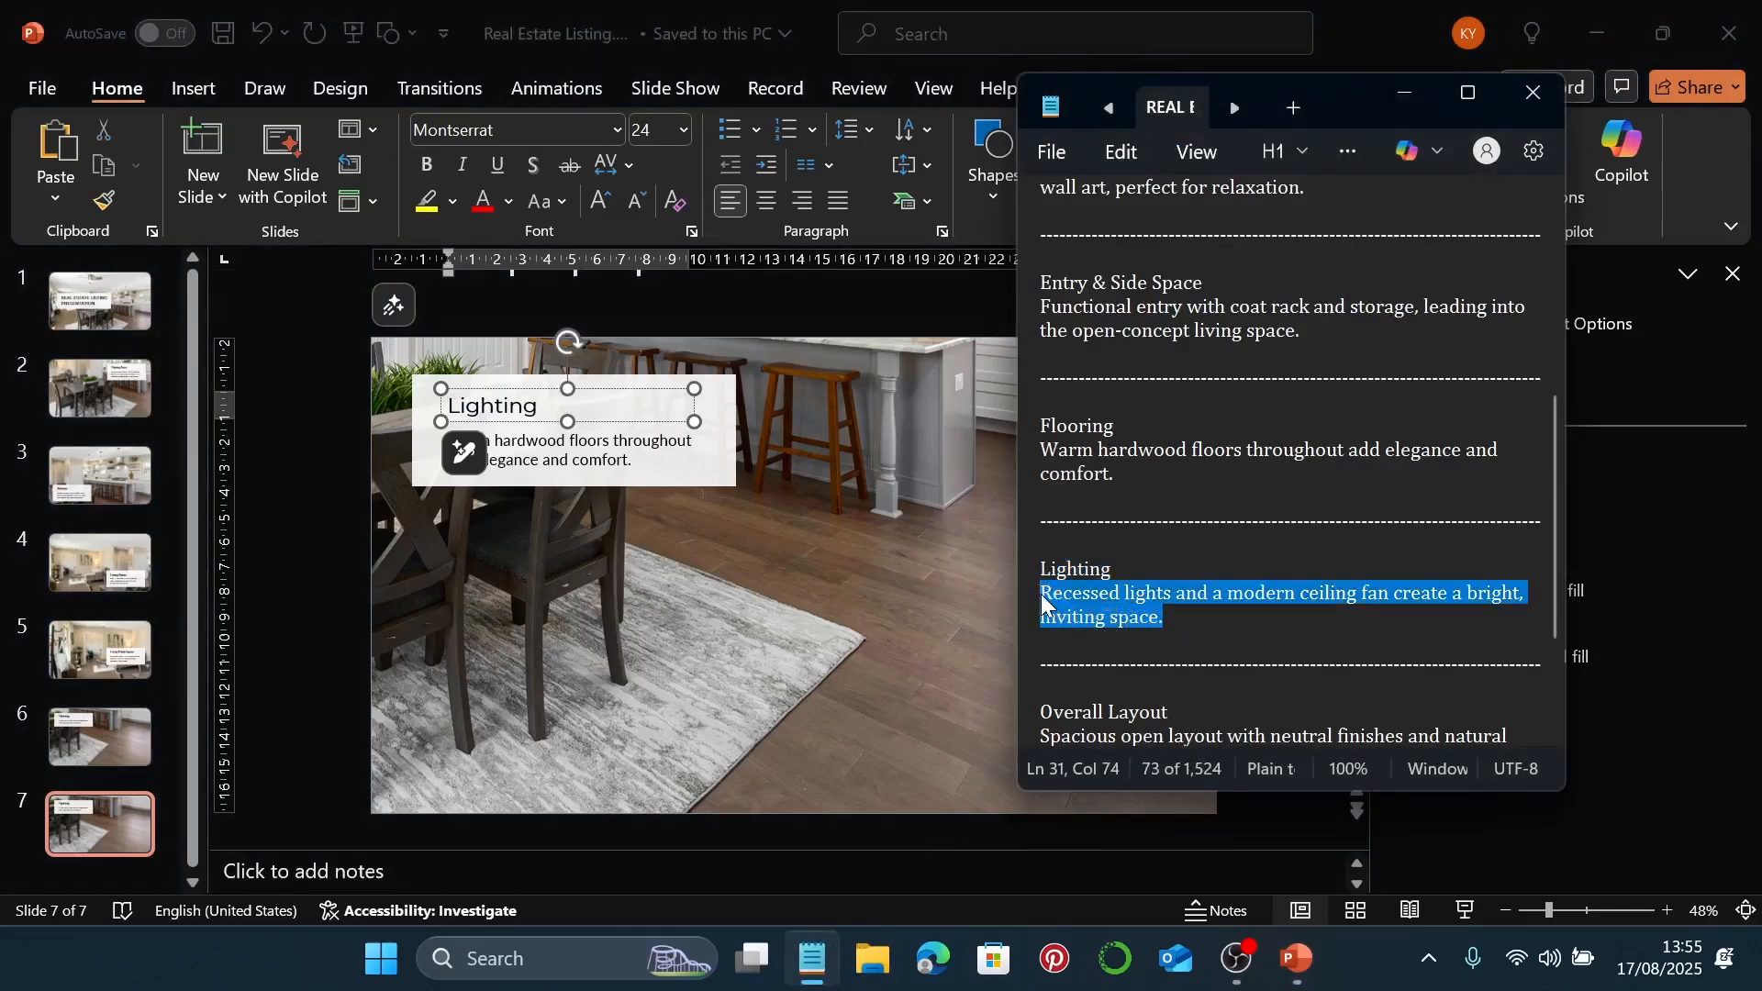
left_click(670, 452)
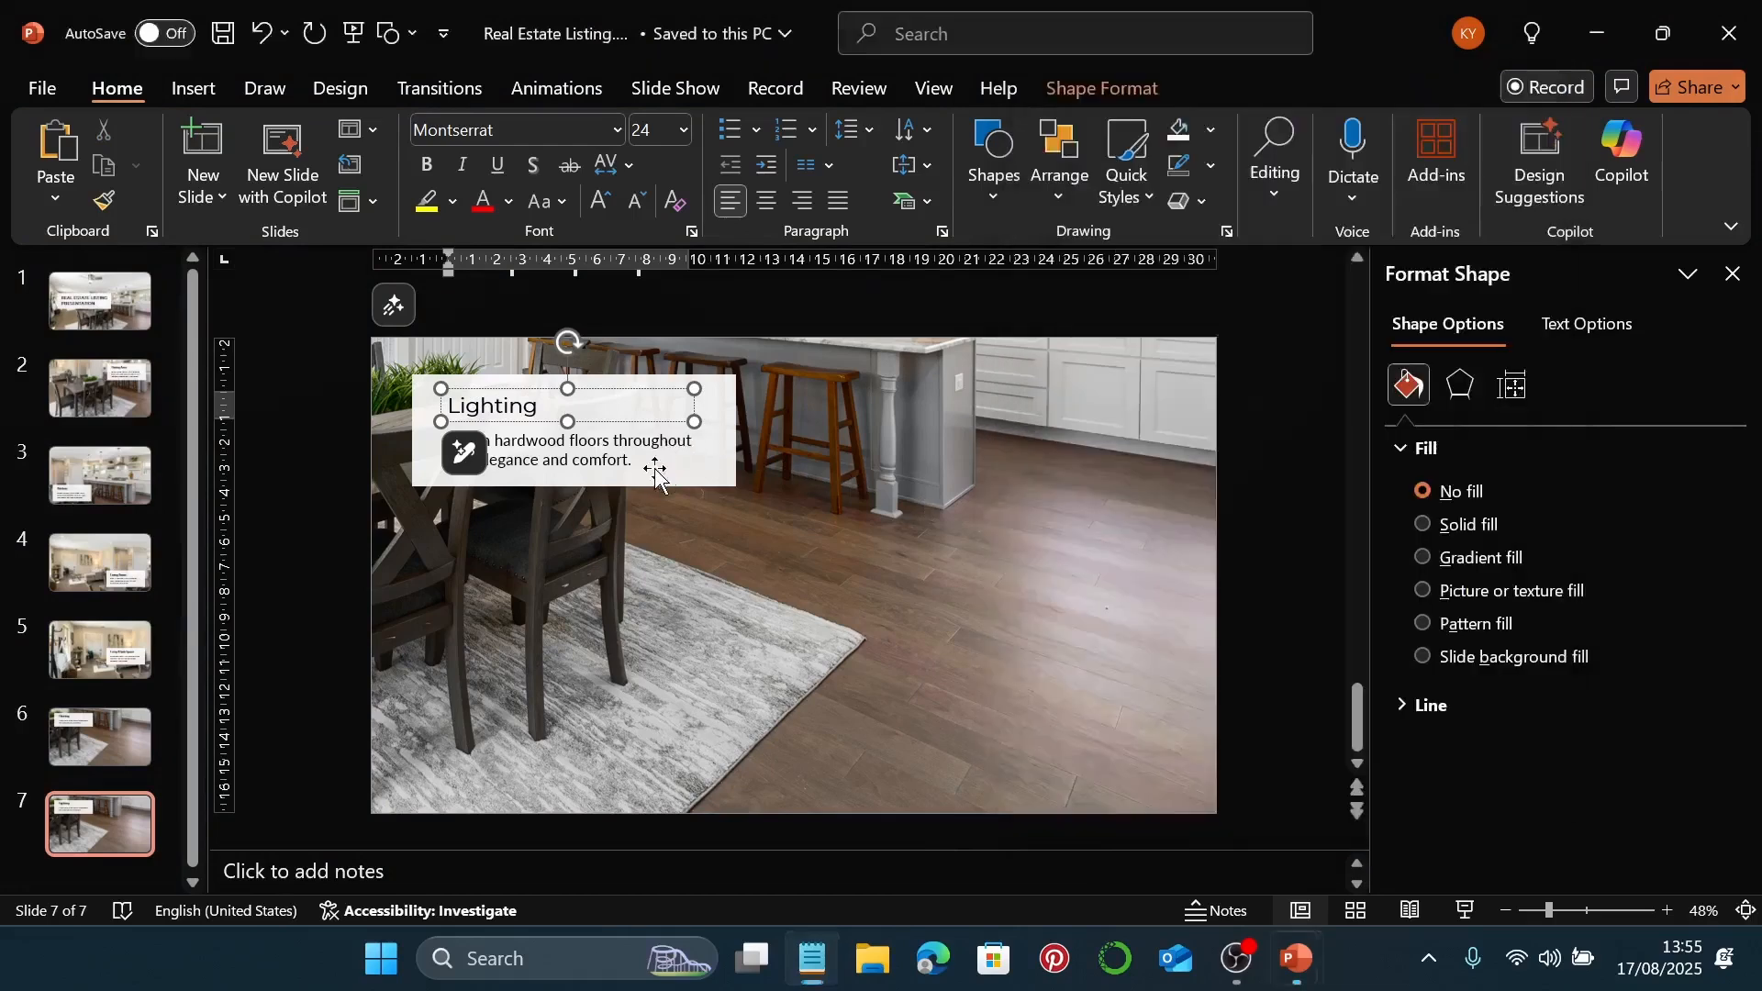
left_click(604, 462)
key("ctrl+a")
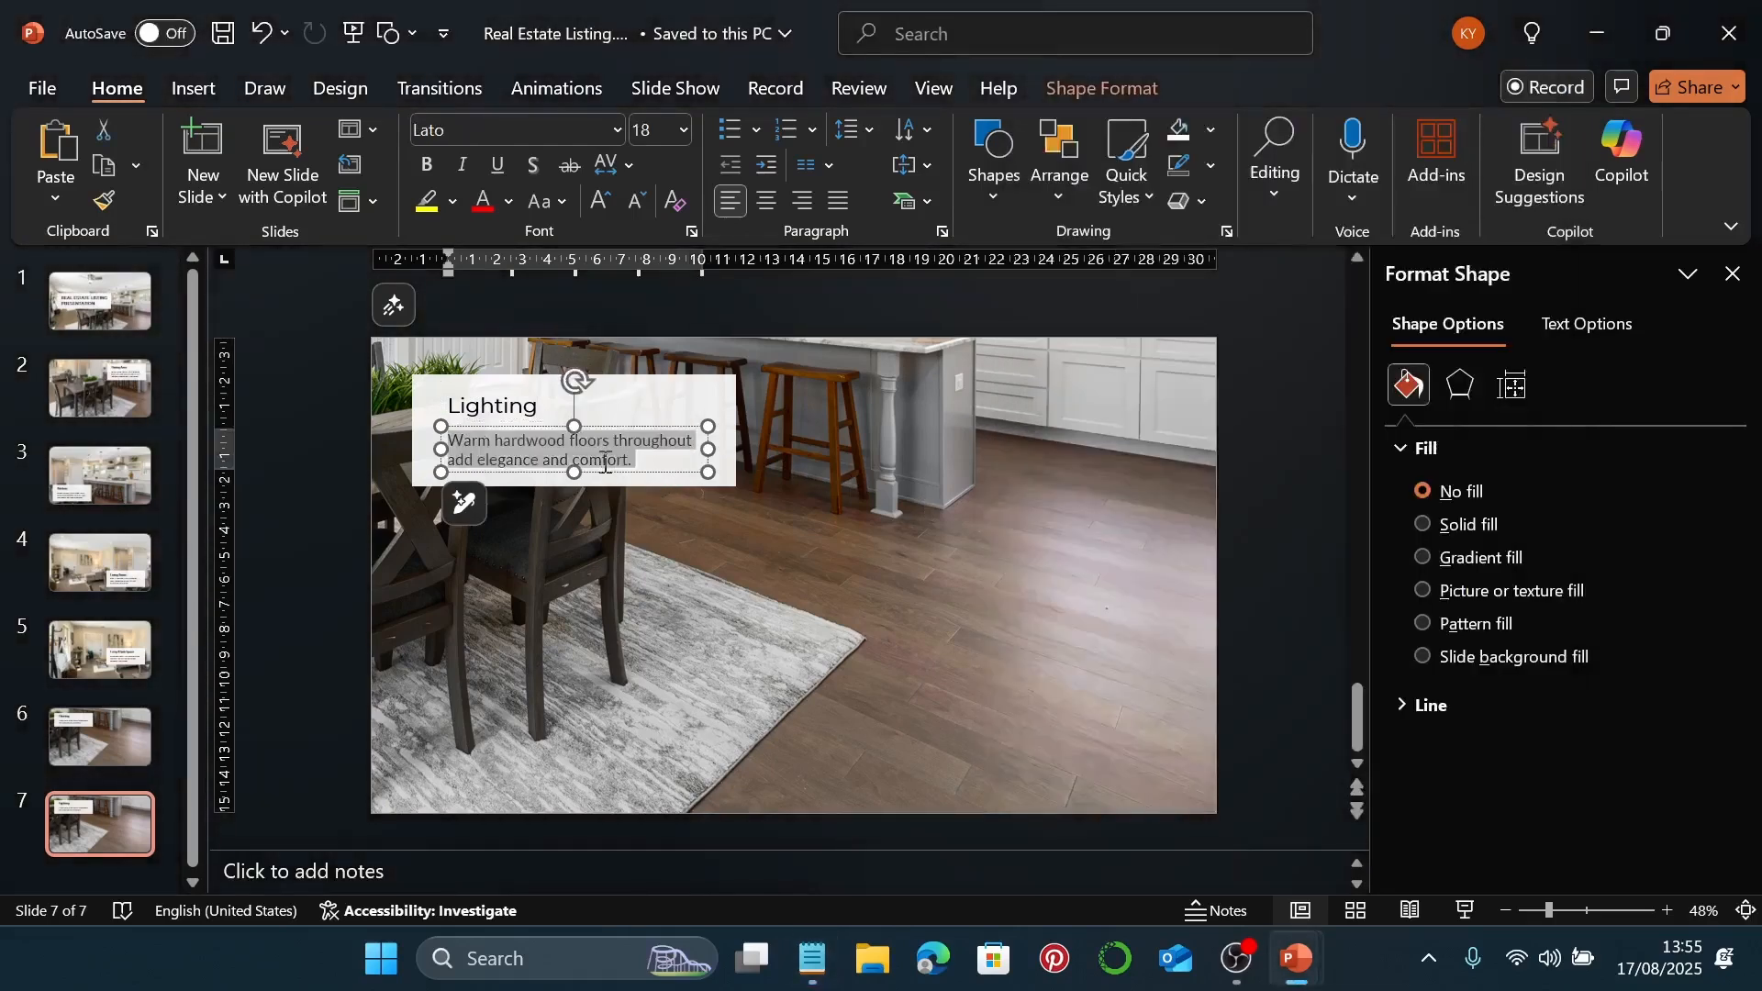
key("ctrl+v")
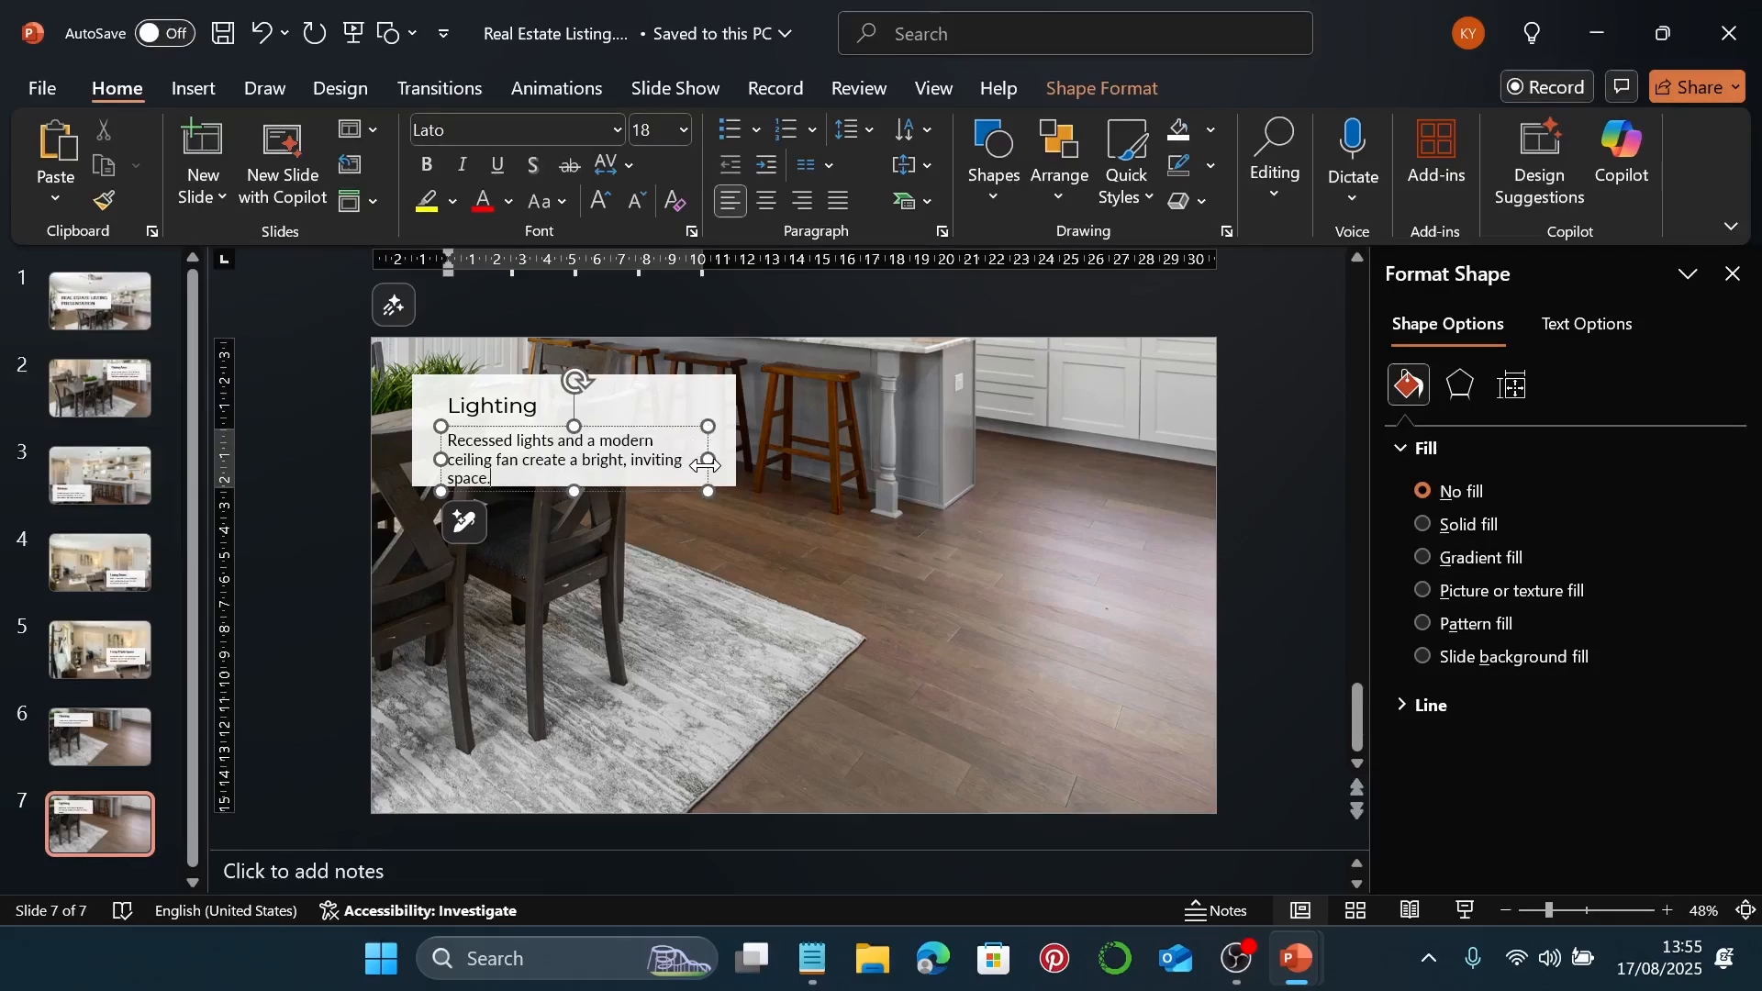
Step: Set the height of the white box behind the Lighting text to 5.5 cm
left_click(700, 408)
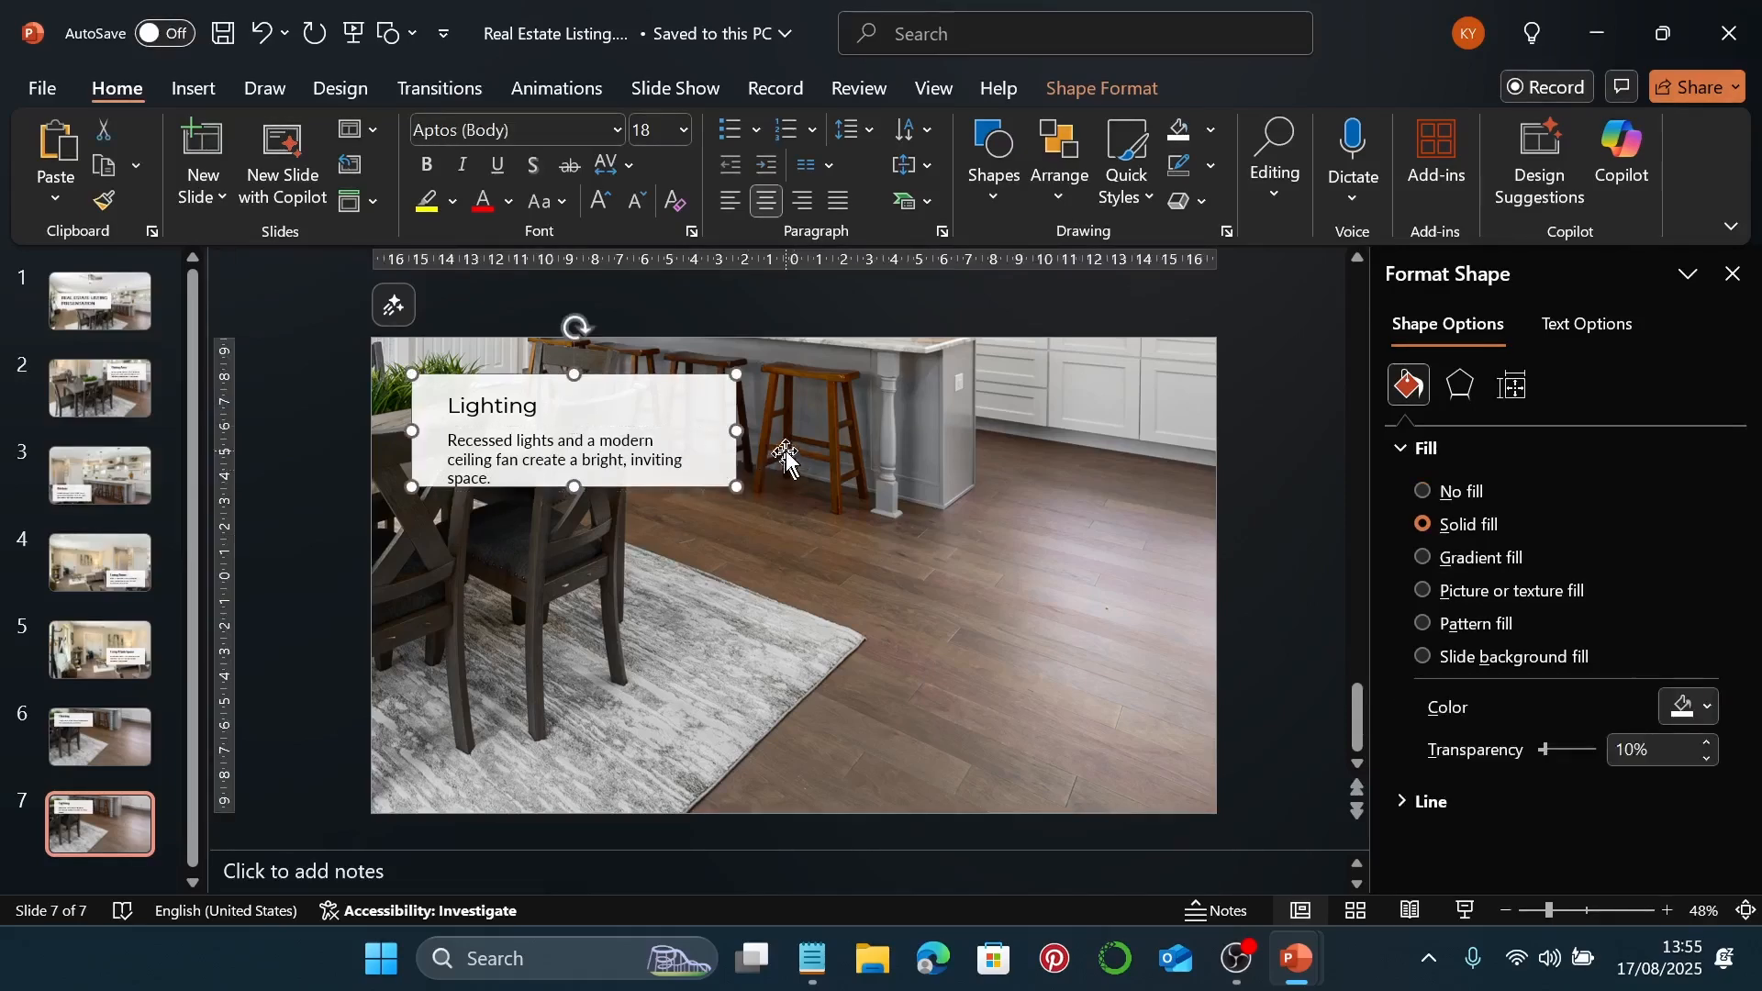
left_click(1142, 89)
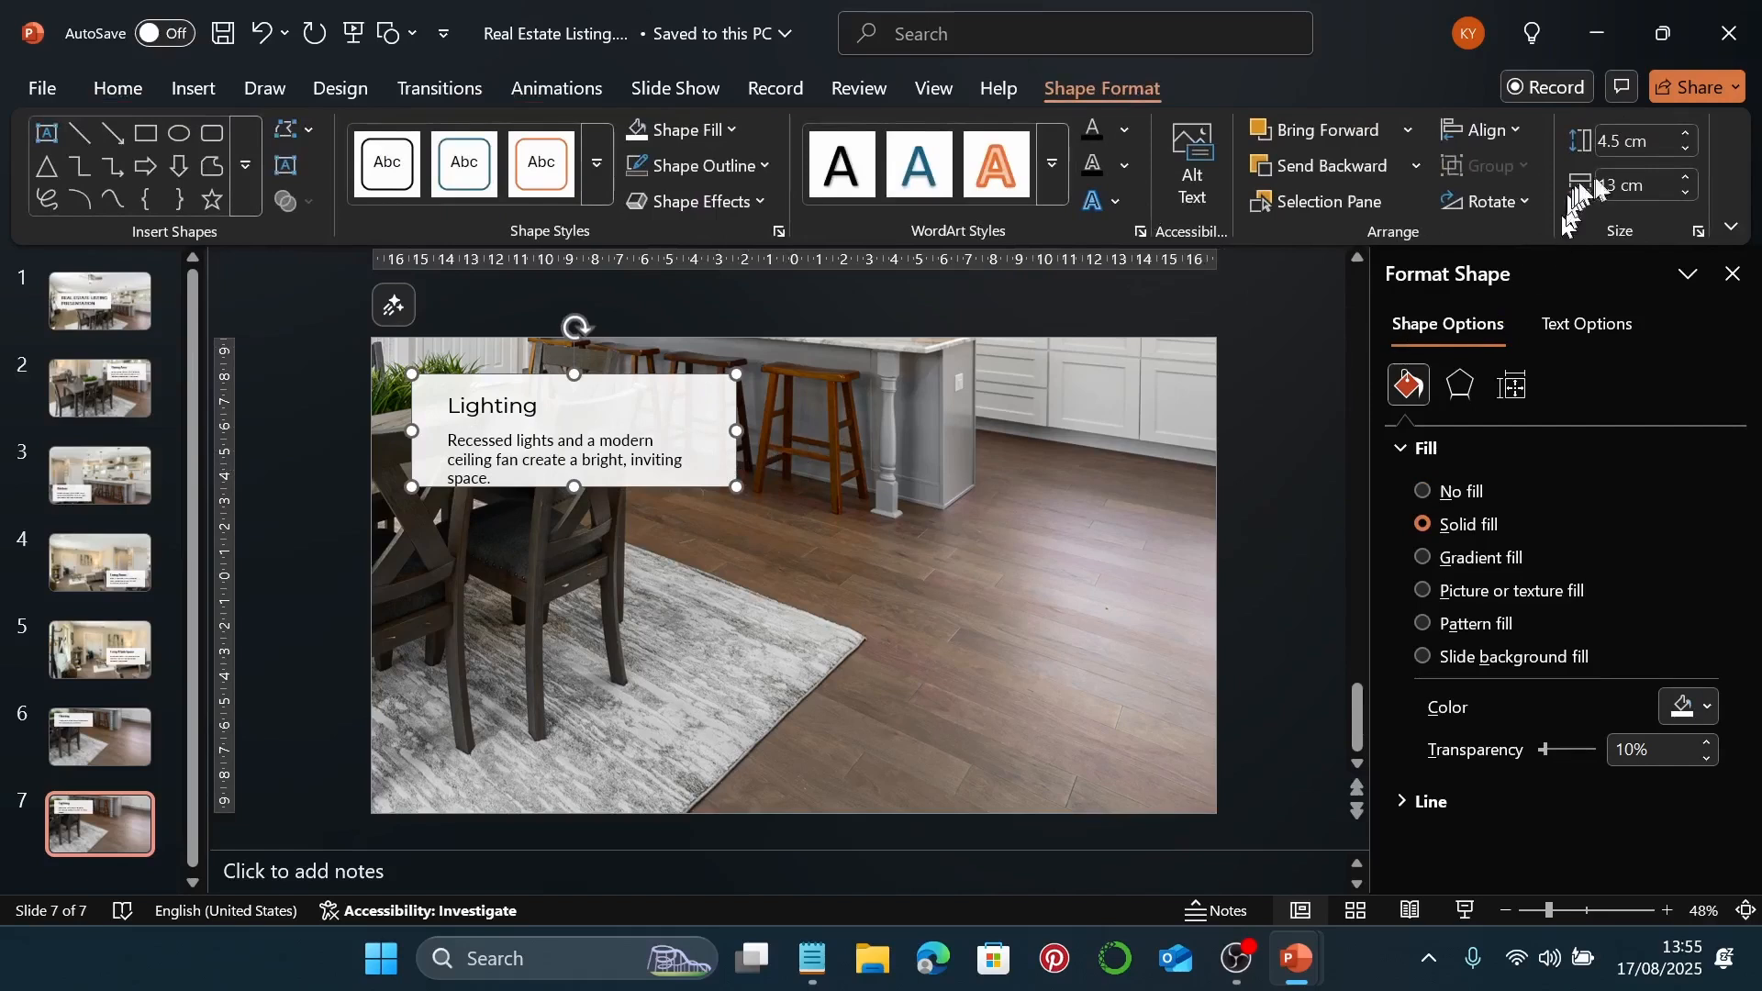
left_click(1616, 147)
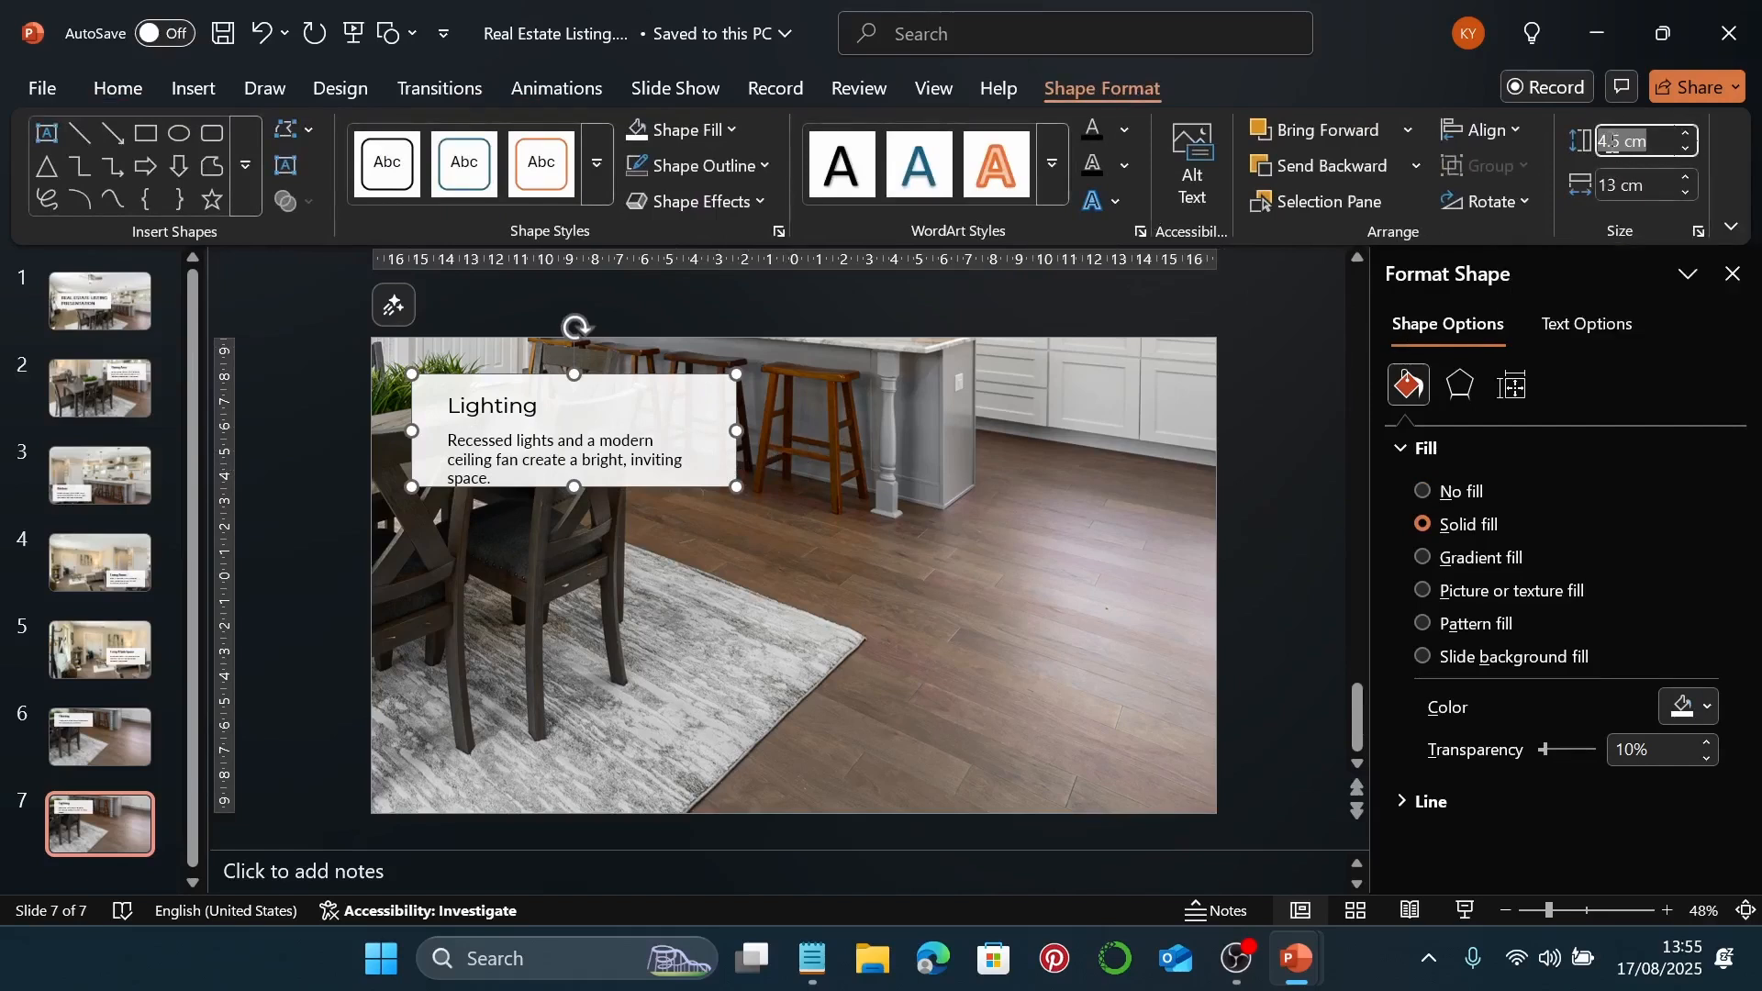
type("5.5")
key("Return")
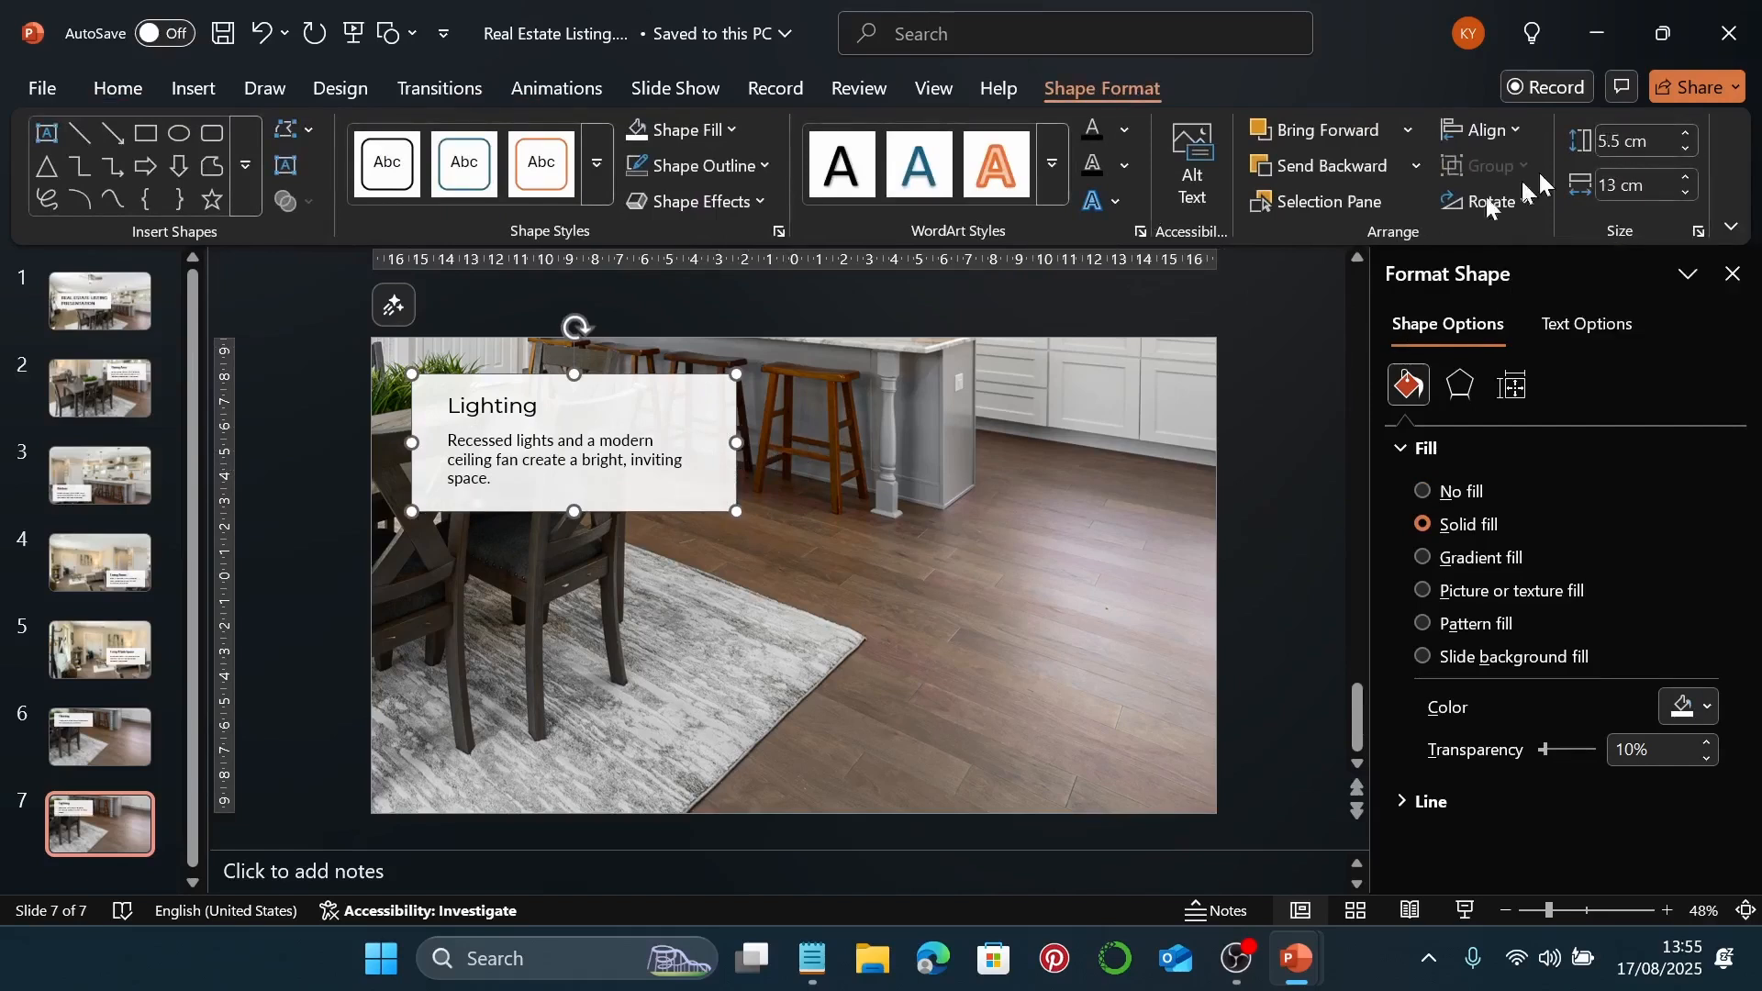
Step: Nudge the Lighting heading and description together slightly down inside the white box
left_click(500, 441)
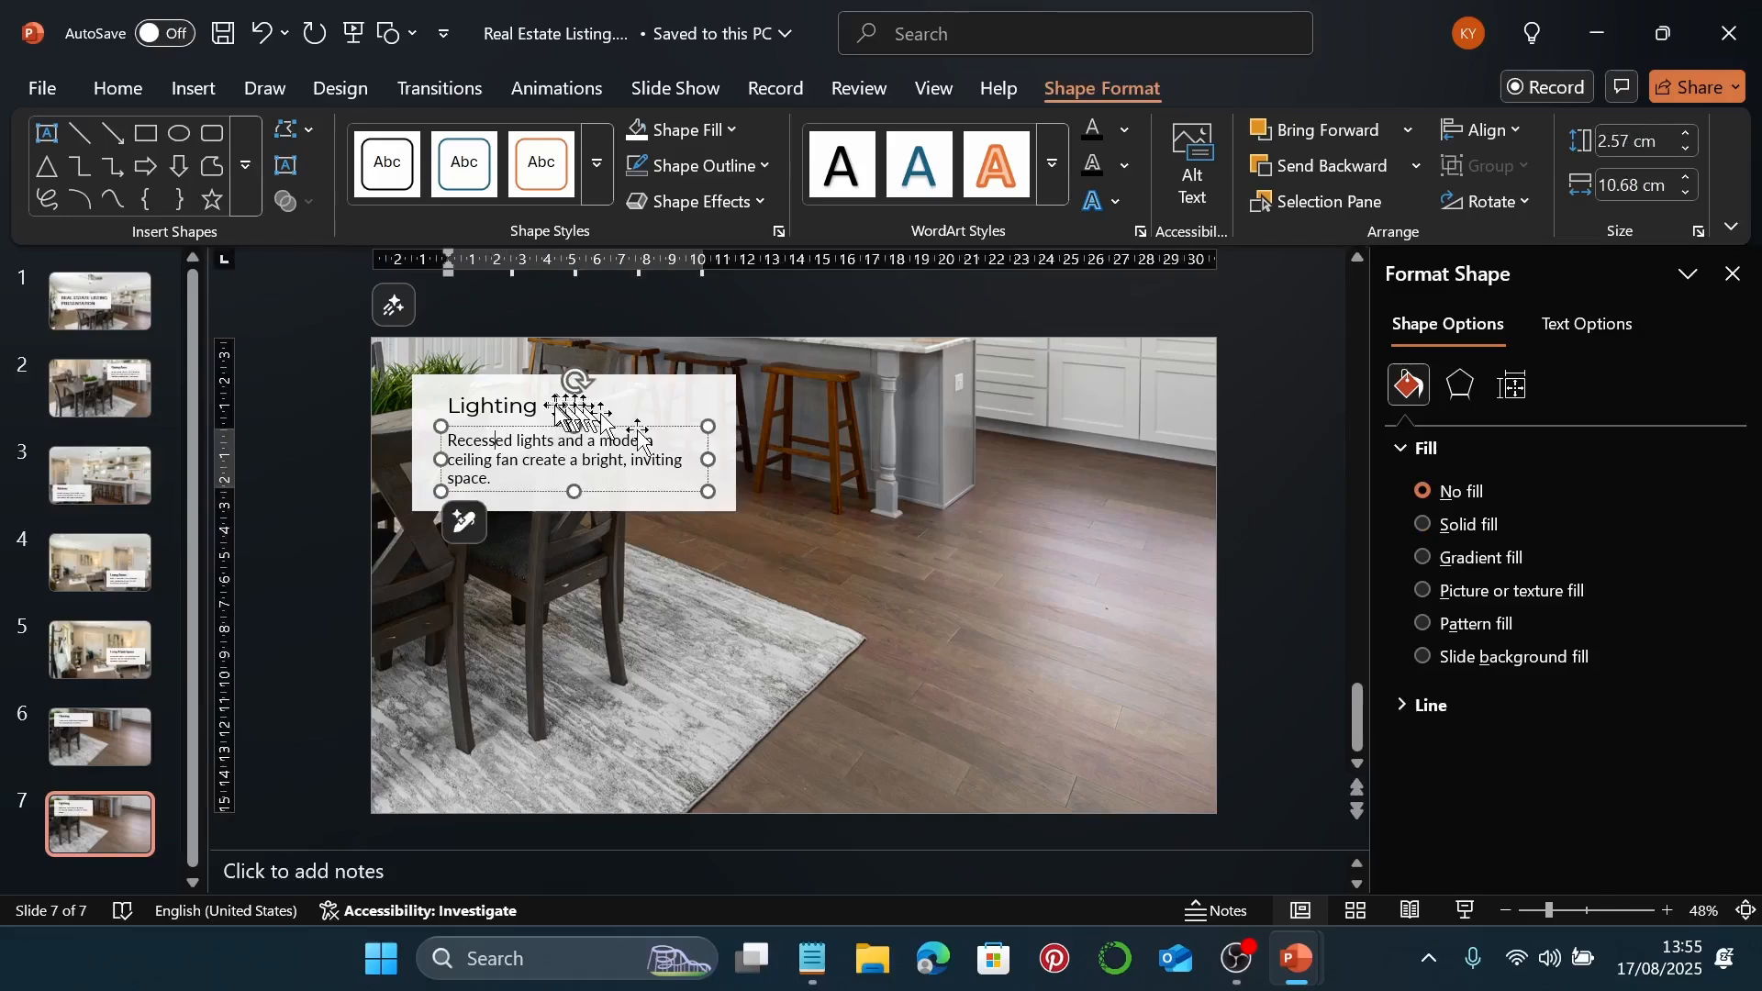
left_click(472, 397, "shift")
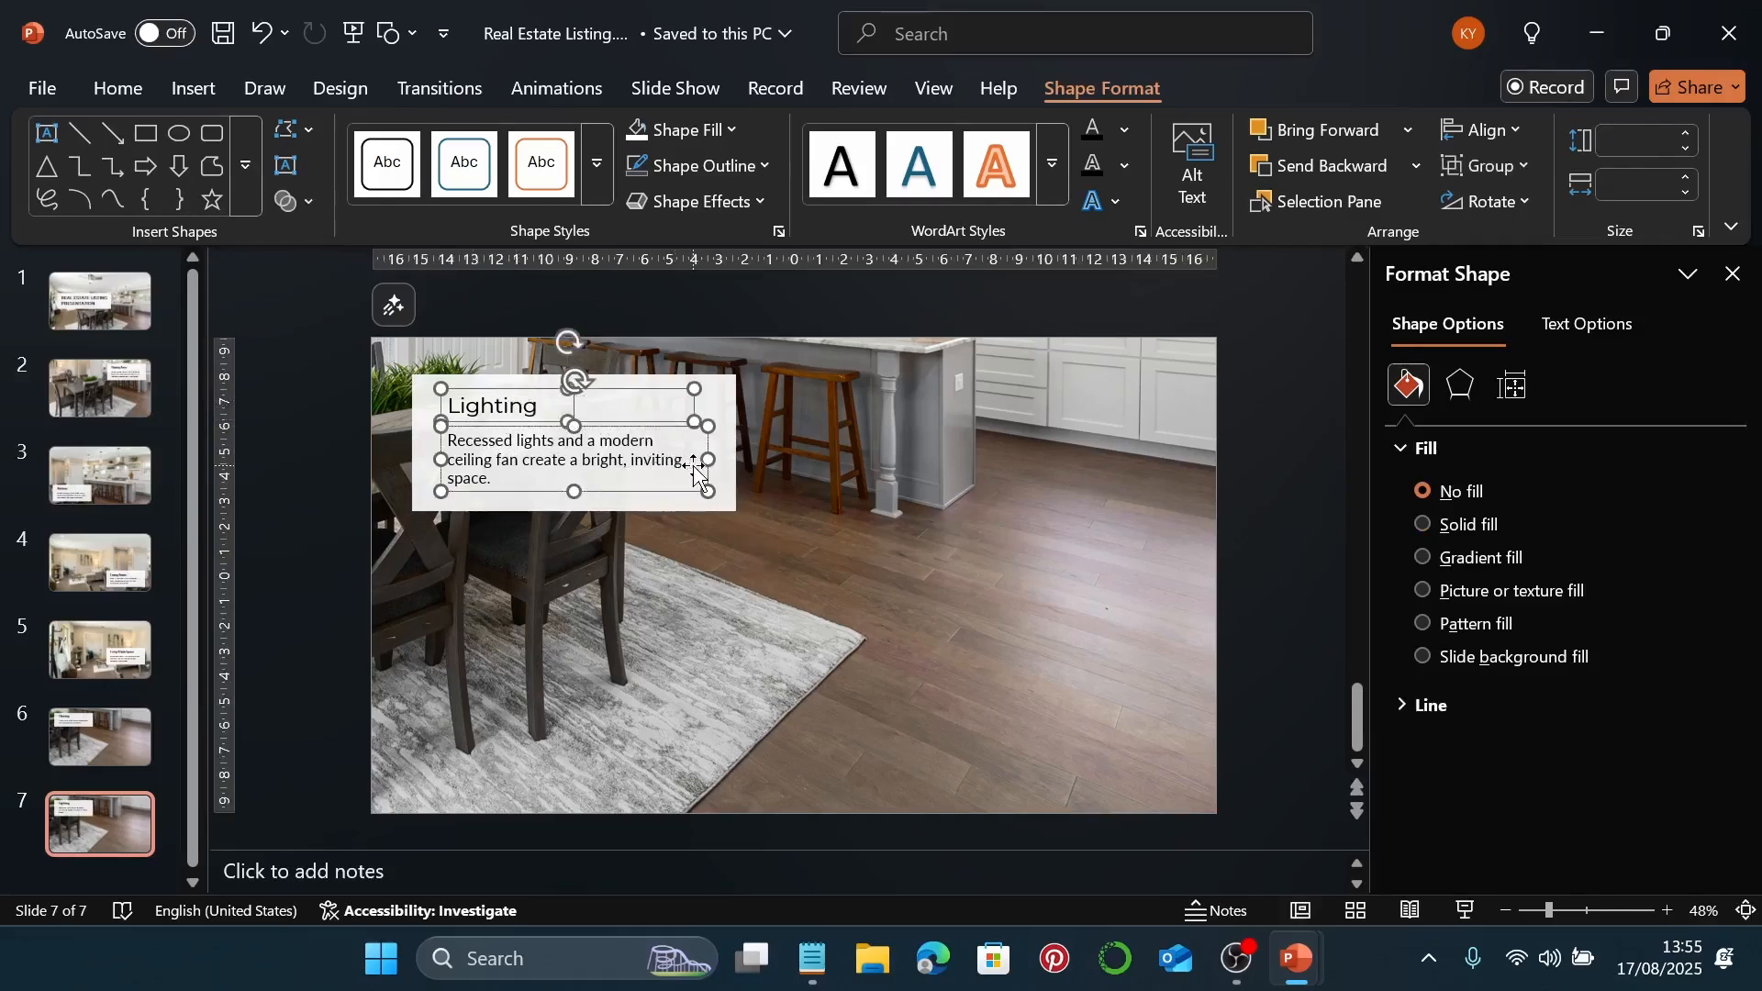
key("ctrl+z")
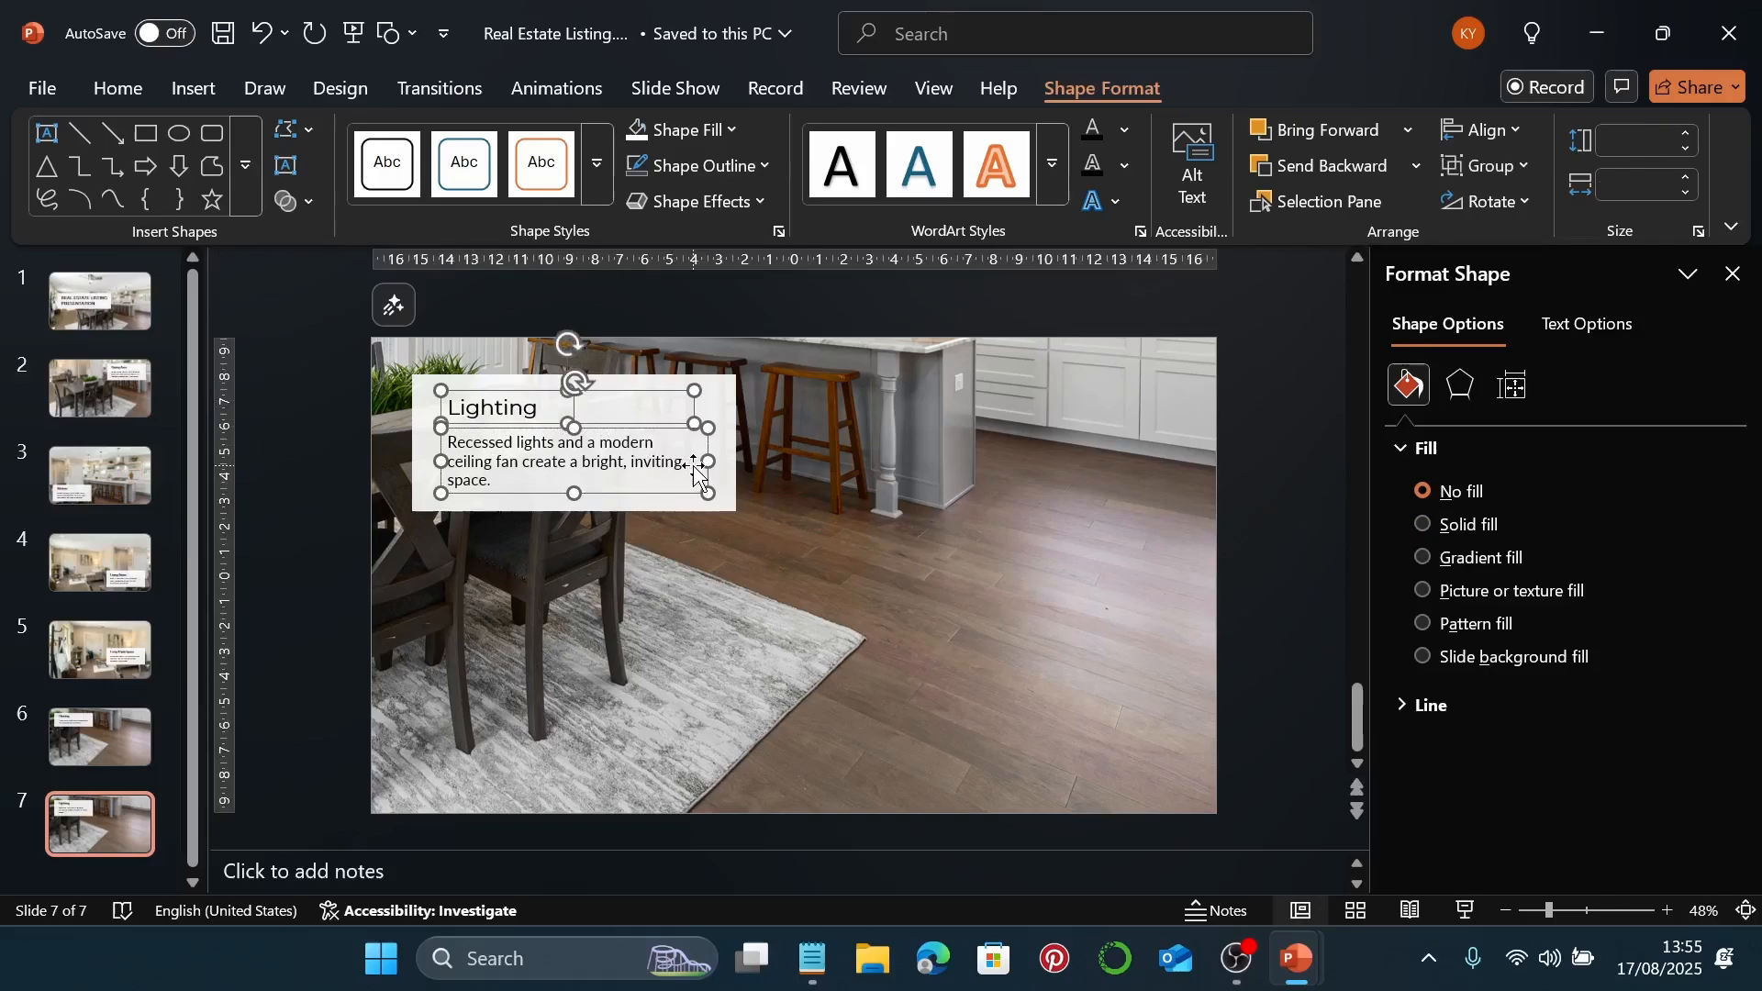
key("Escape")
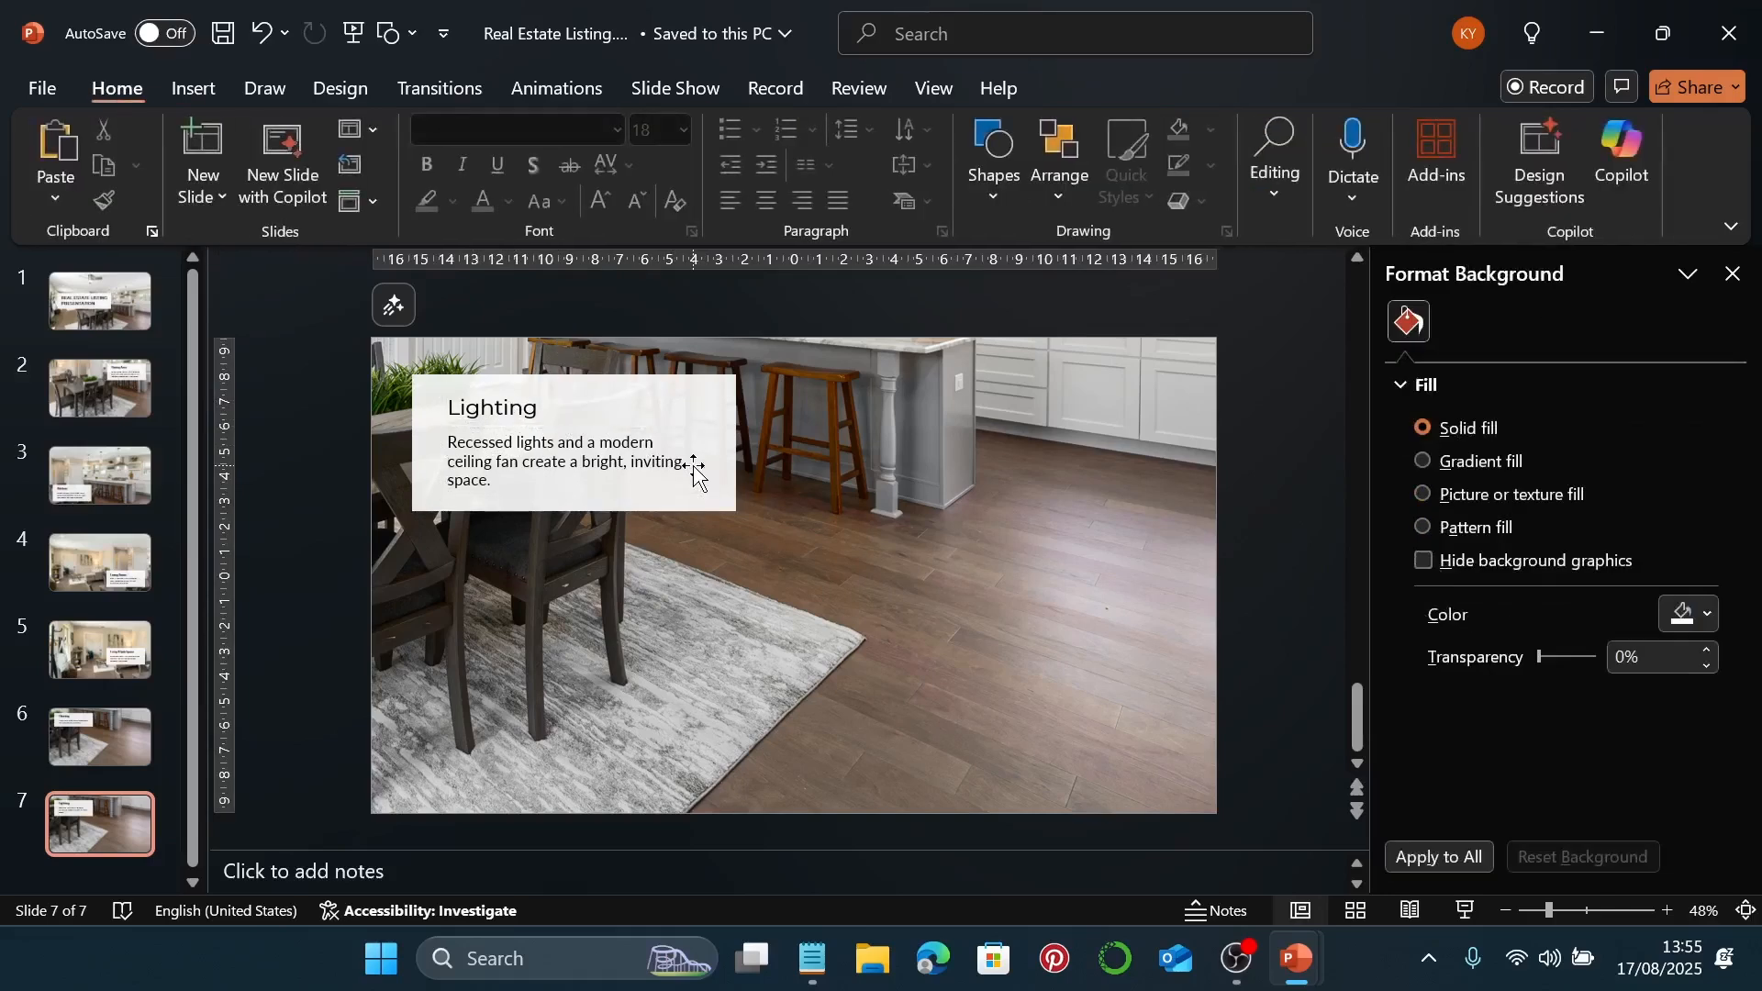
Step: Crop slide 7's background picture again, shifting the image within the frame to show the ceiling fan and pendant lights
scroll(1060, 612, "down", 3)
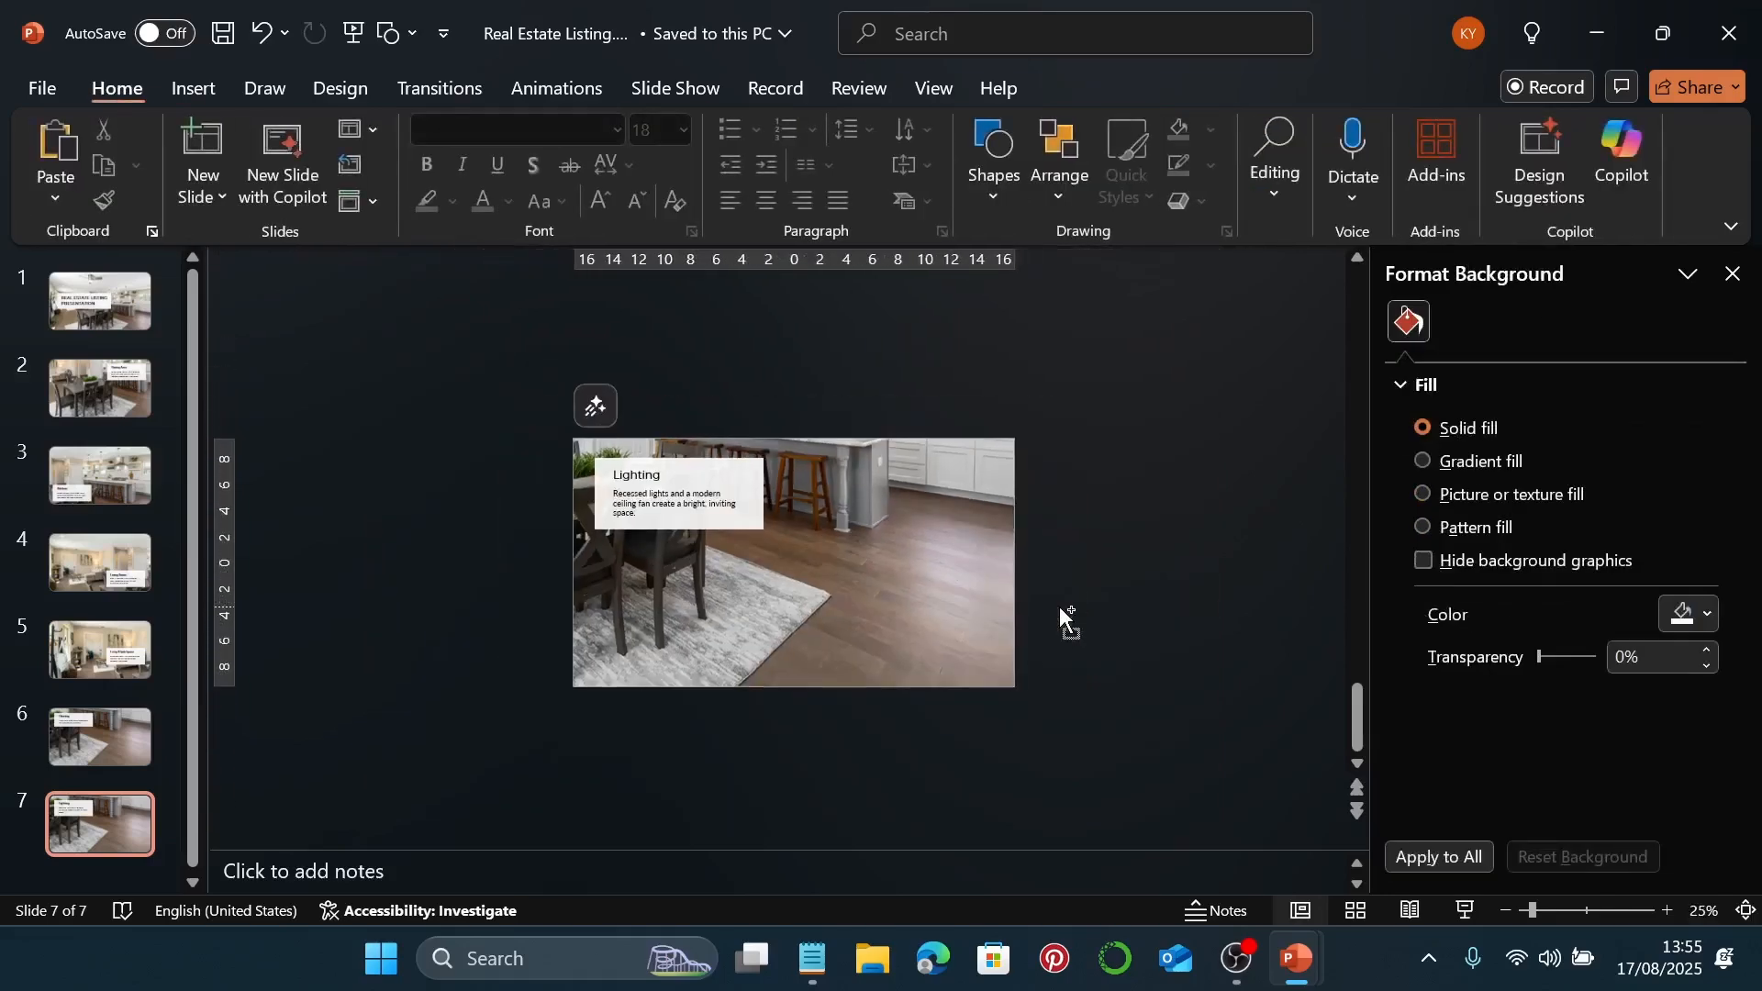
left_click(942, 582)
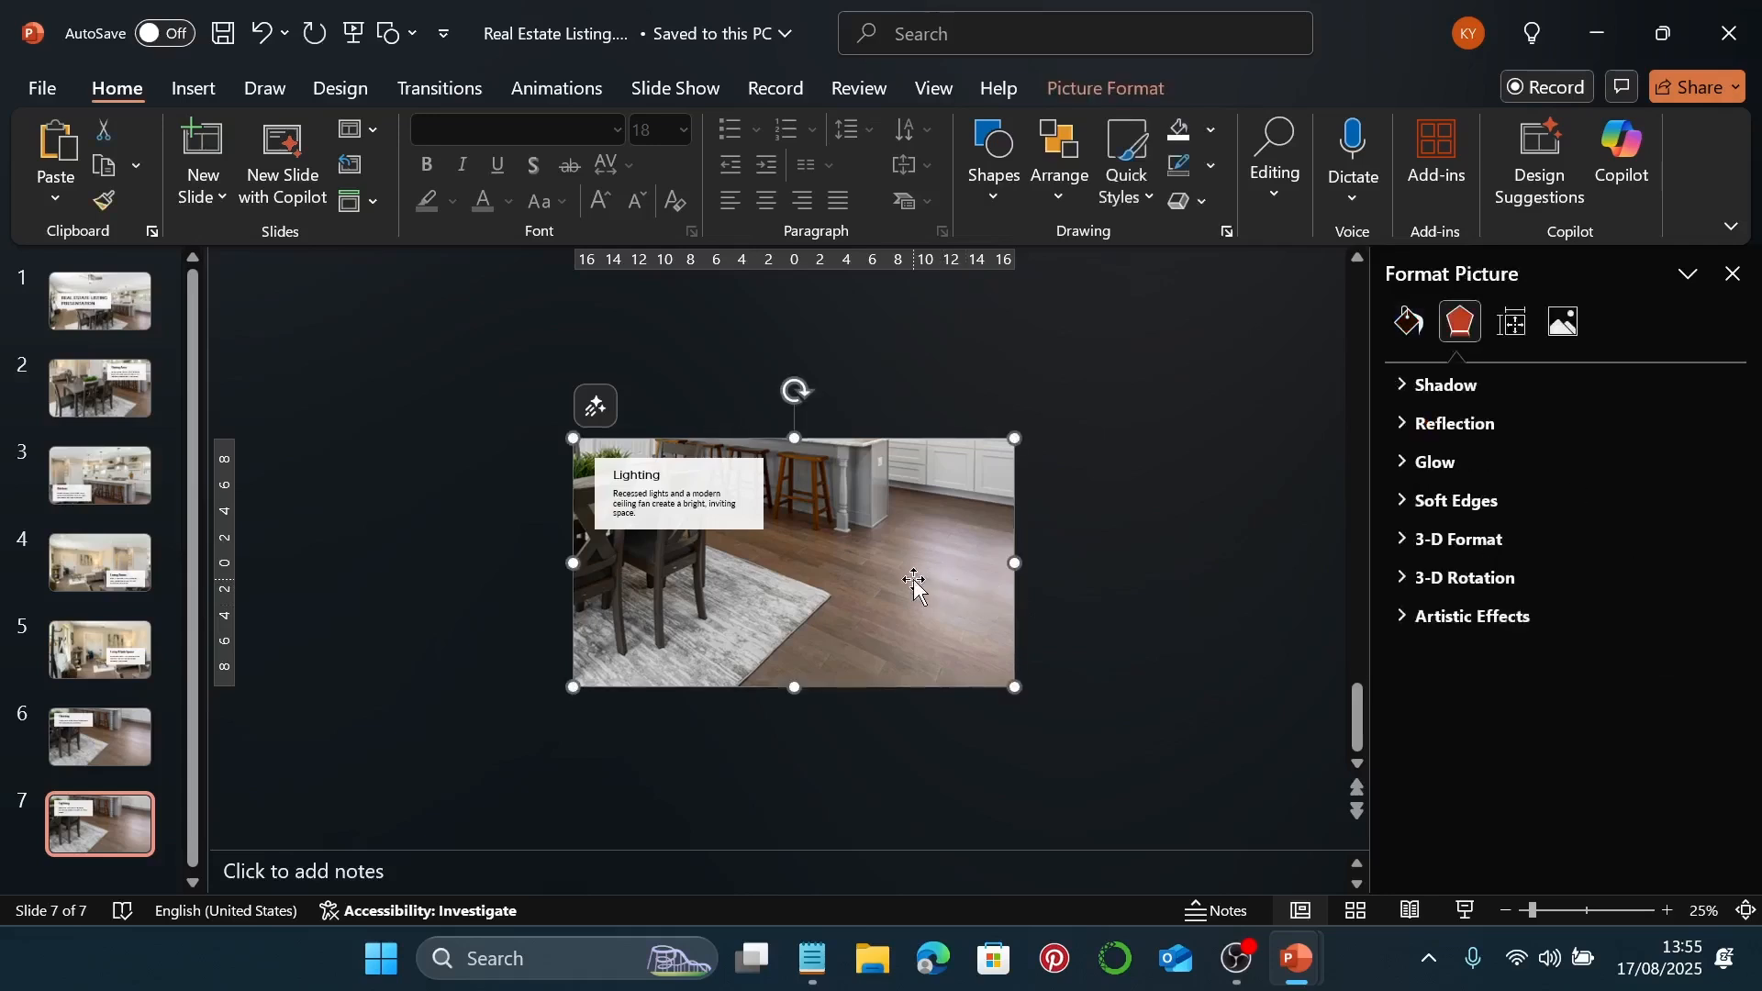
left_click(1107, 88)
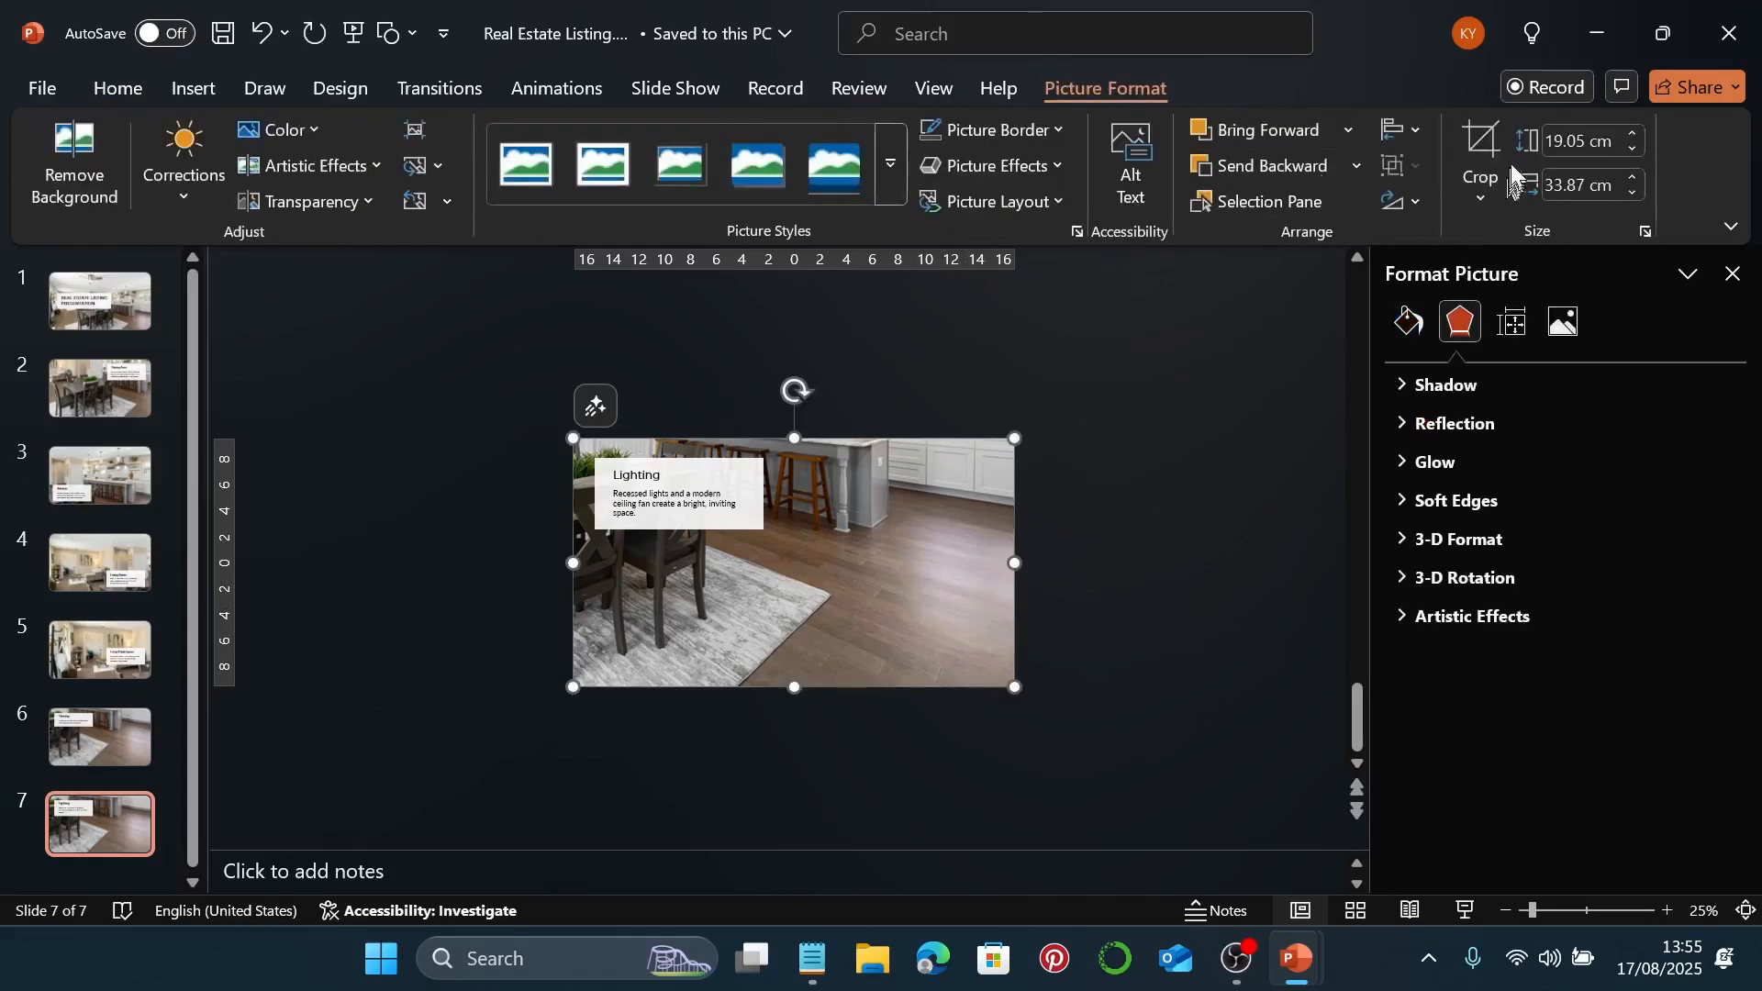
left_click(1478, 152)
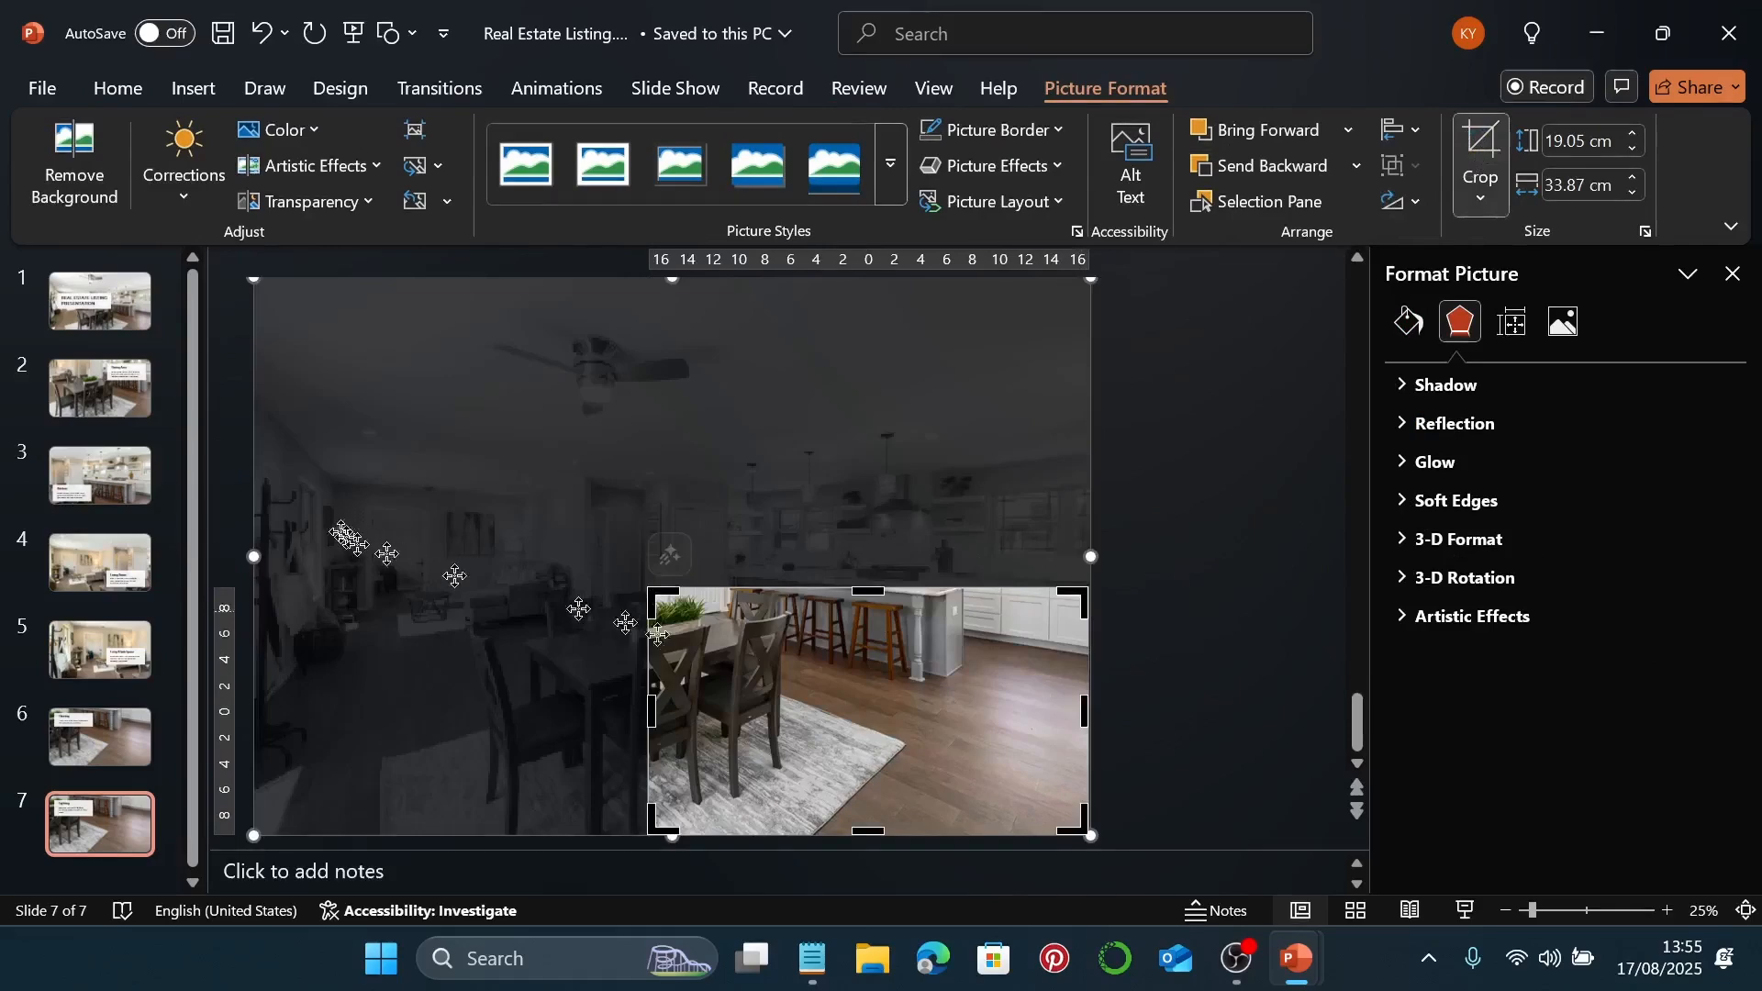
left_click_drag(763, 649, 930, 745)
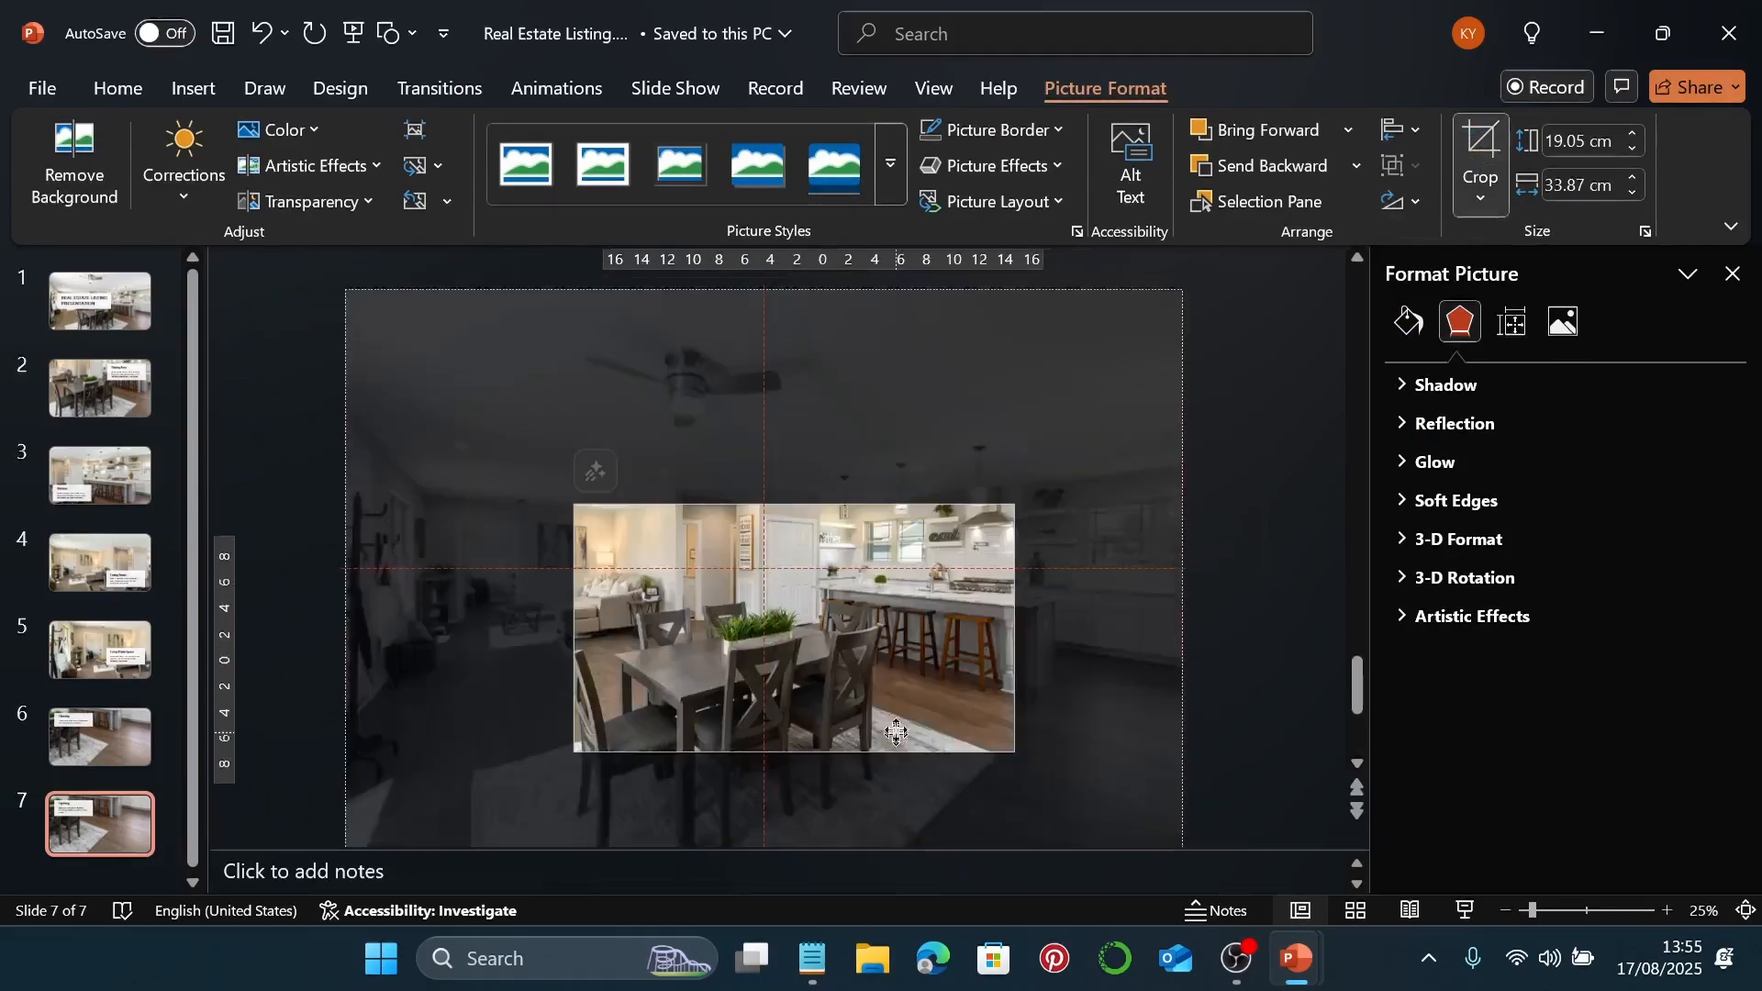
left_click_drag(802, 561, 826, 667)
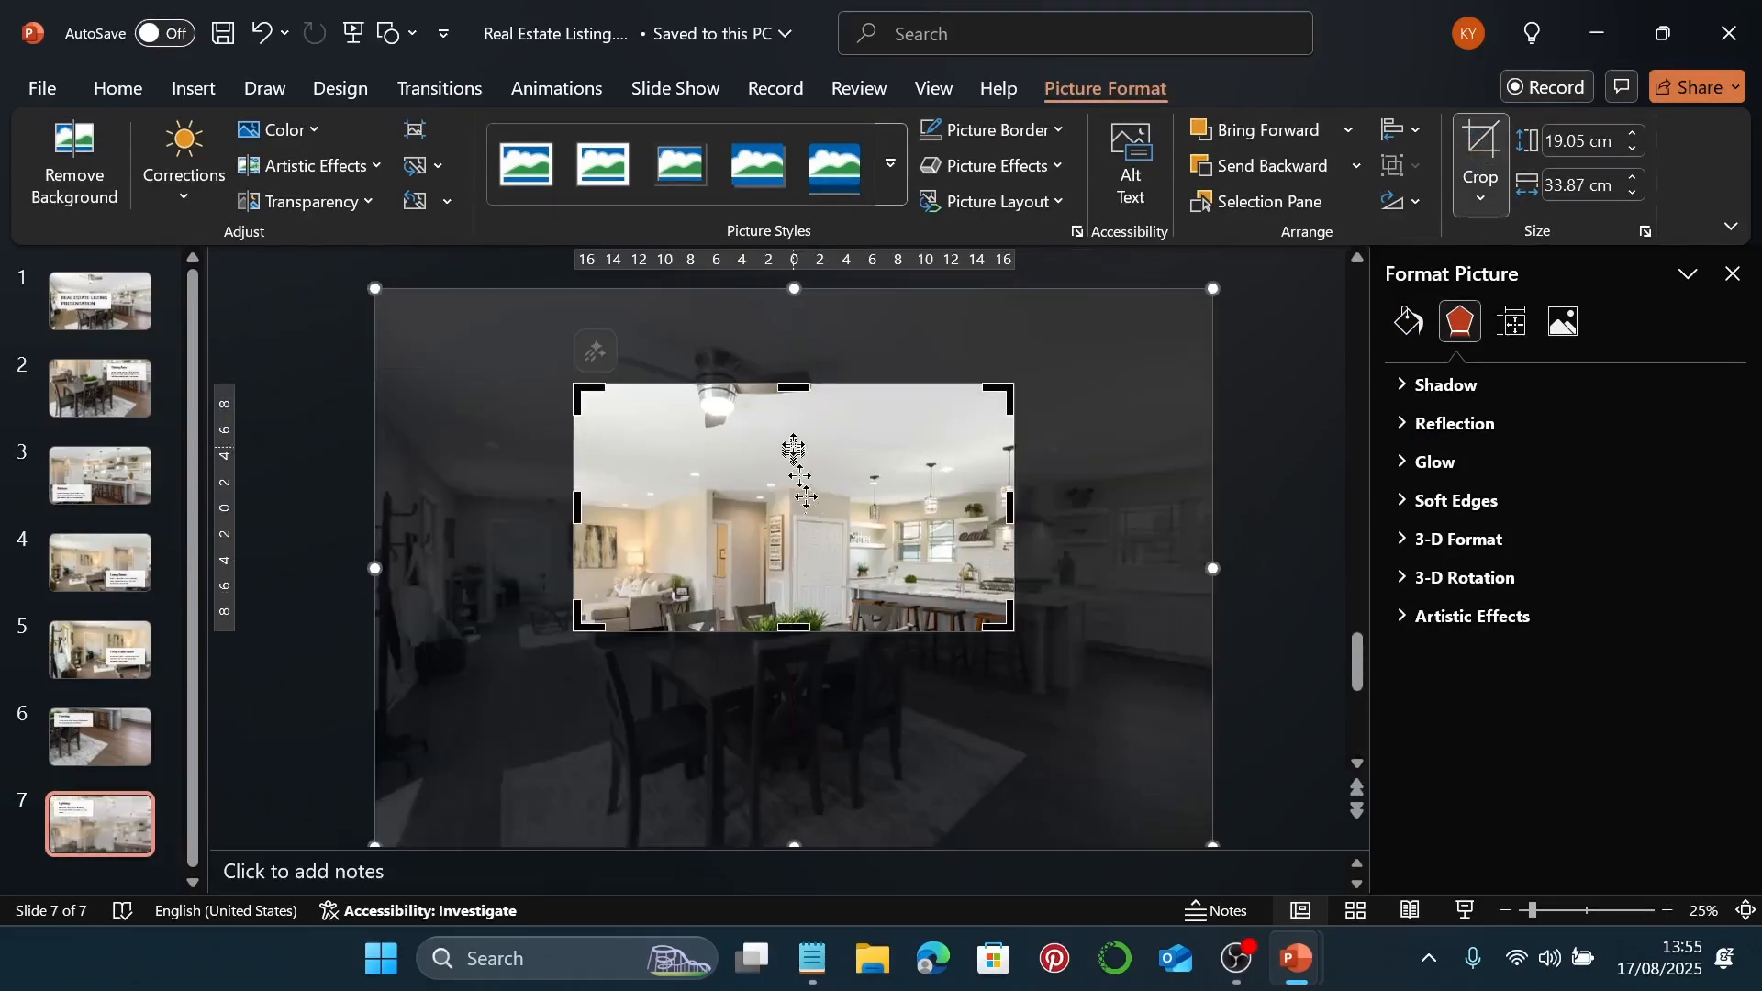
left_click_drag(795, 437, 774, 512)
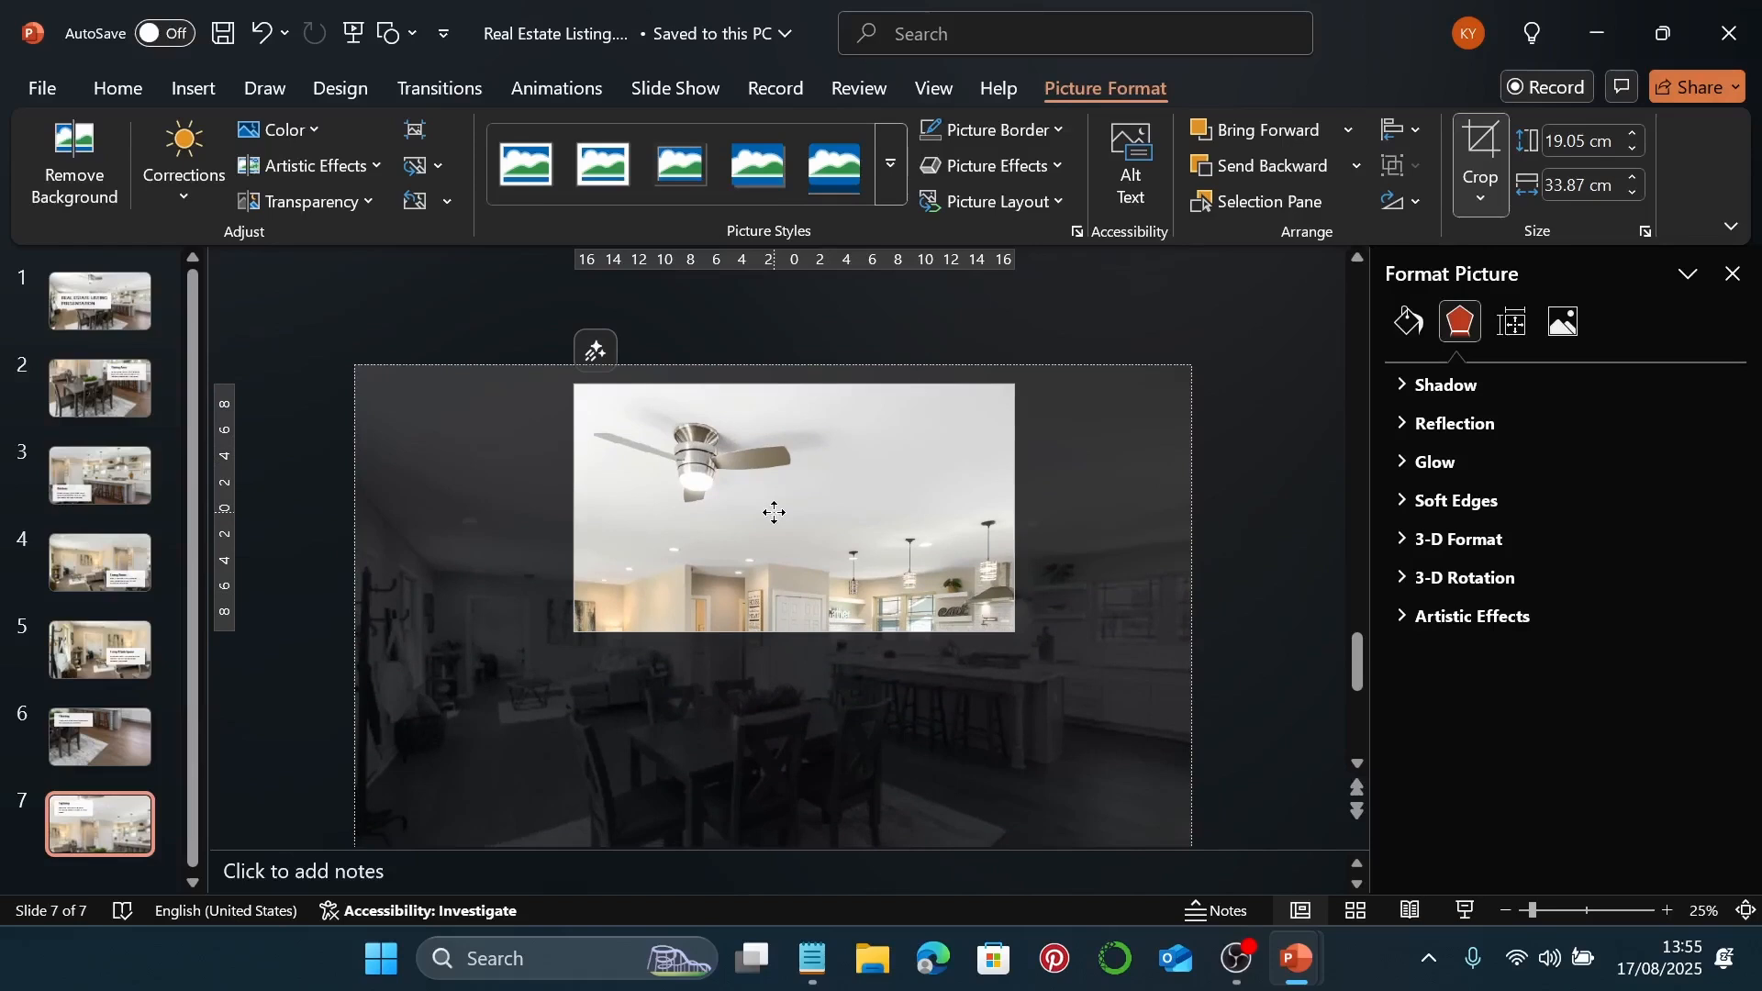
left_click_drag(774, 513, 781, 492)
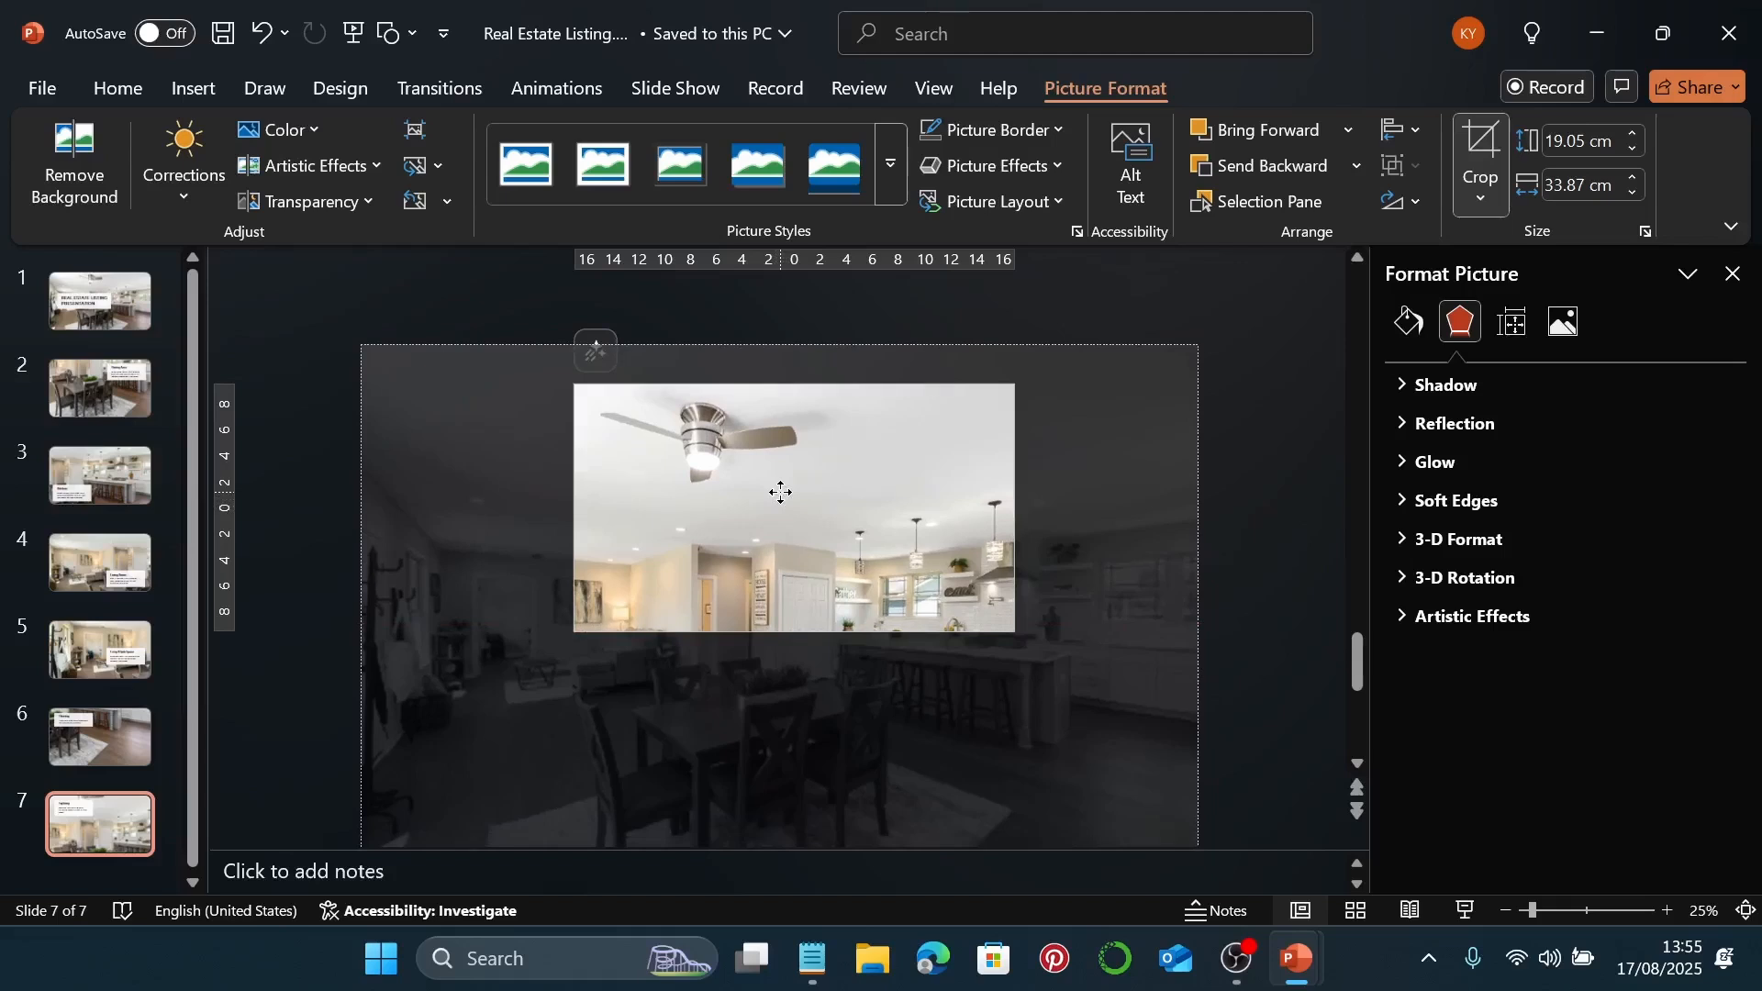
Step: Scale the image slightly down within the crop frame, realign it around the ceiling fan and kitchen lights, and finish cropping
scroll(1062, 563, "down", 1)
scroll(1079, 569, "down", 2, "ctrl")
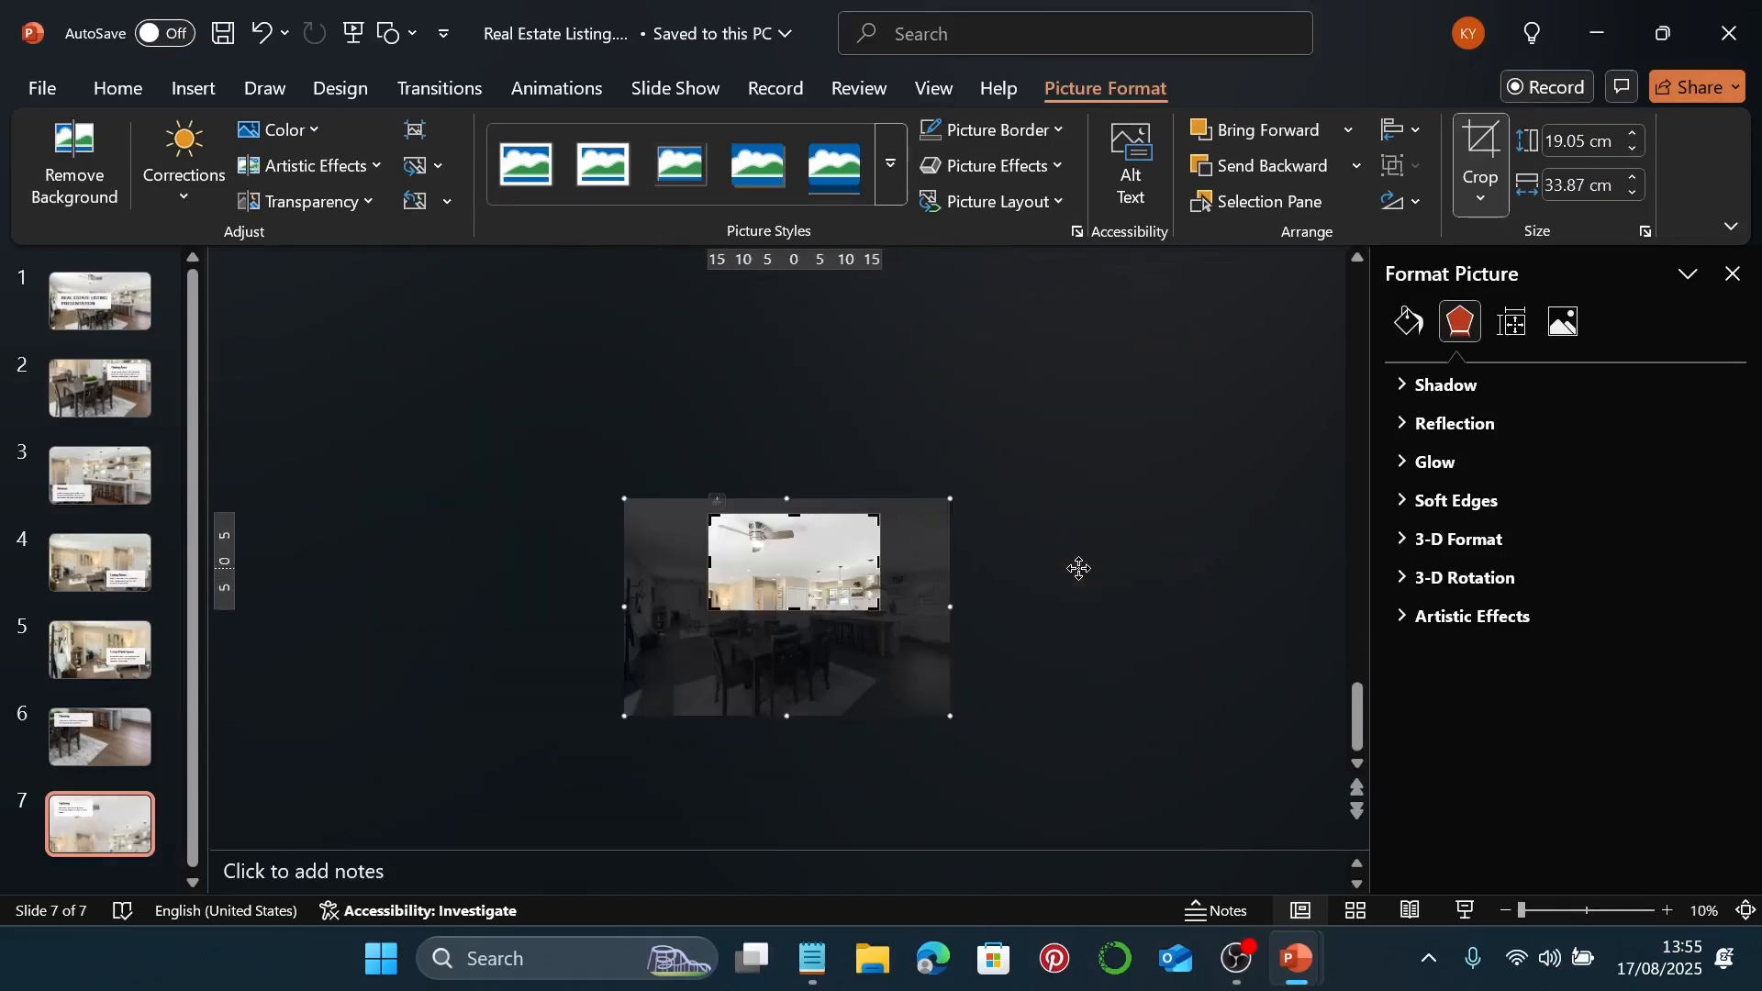
left_click_drag(952, 719, 937, 709)
scroll(700, 438, "up", 2, "ctrl")
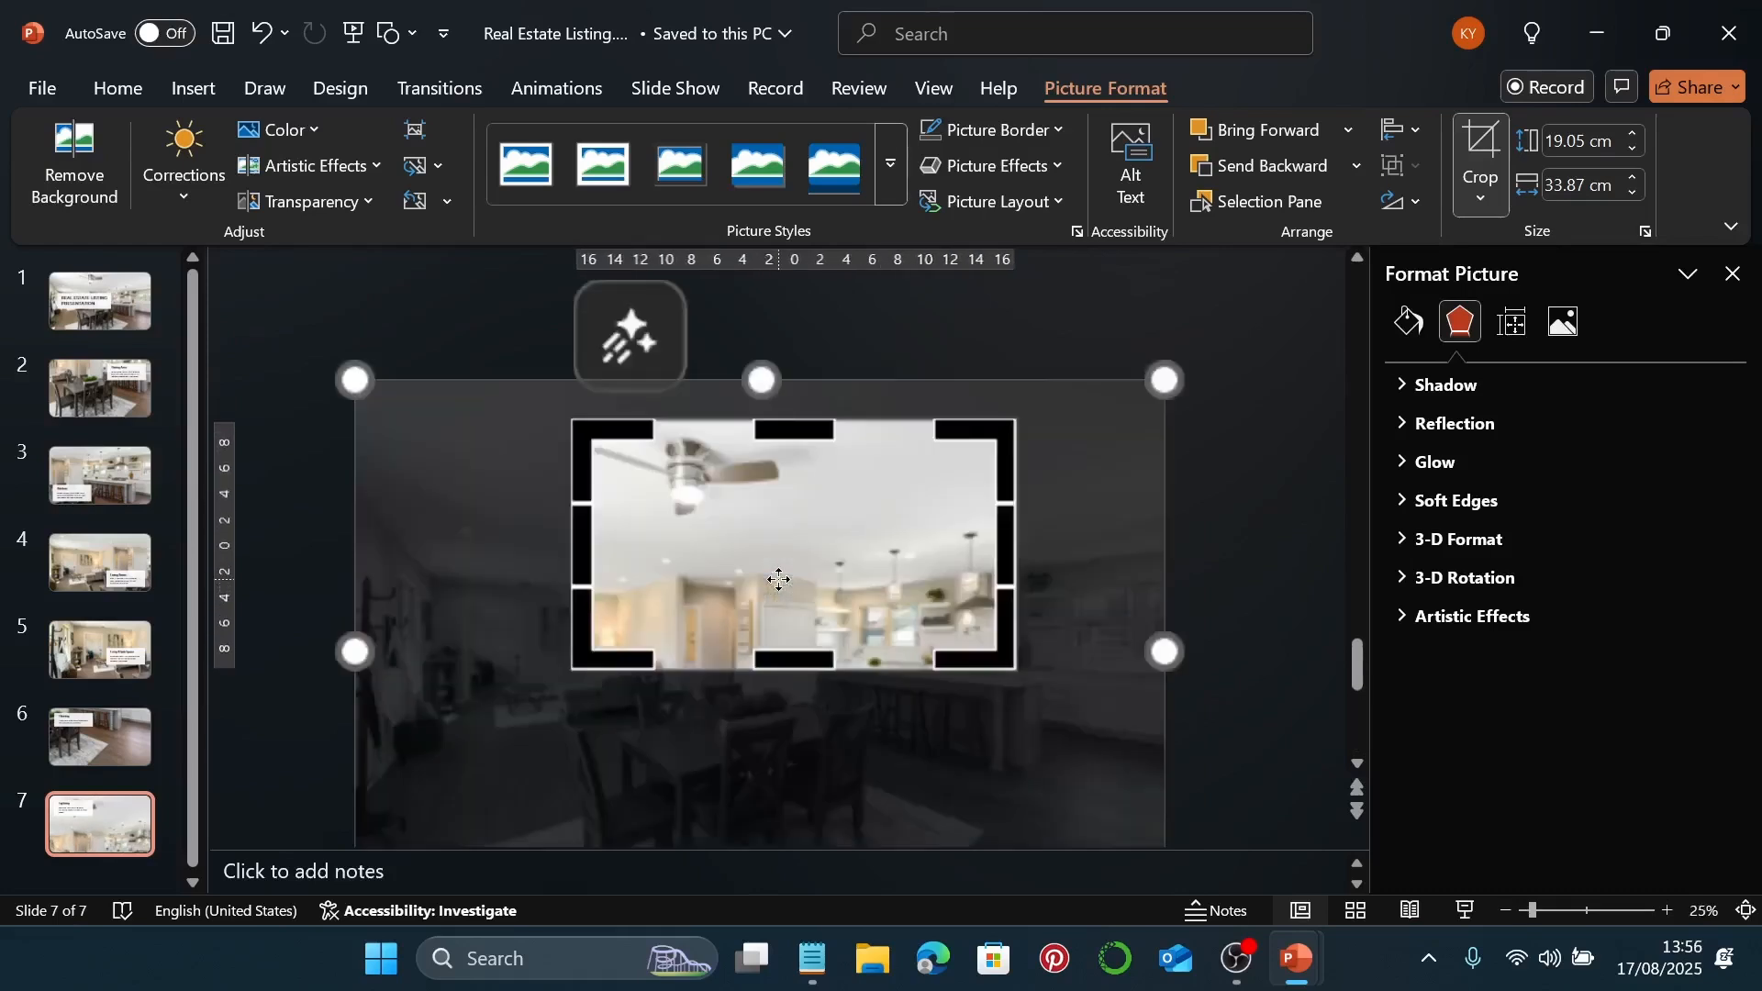
left_click_drag(707, 434, 726, 428)
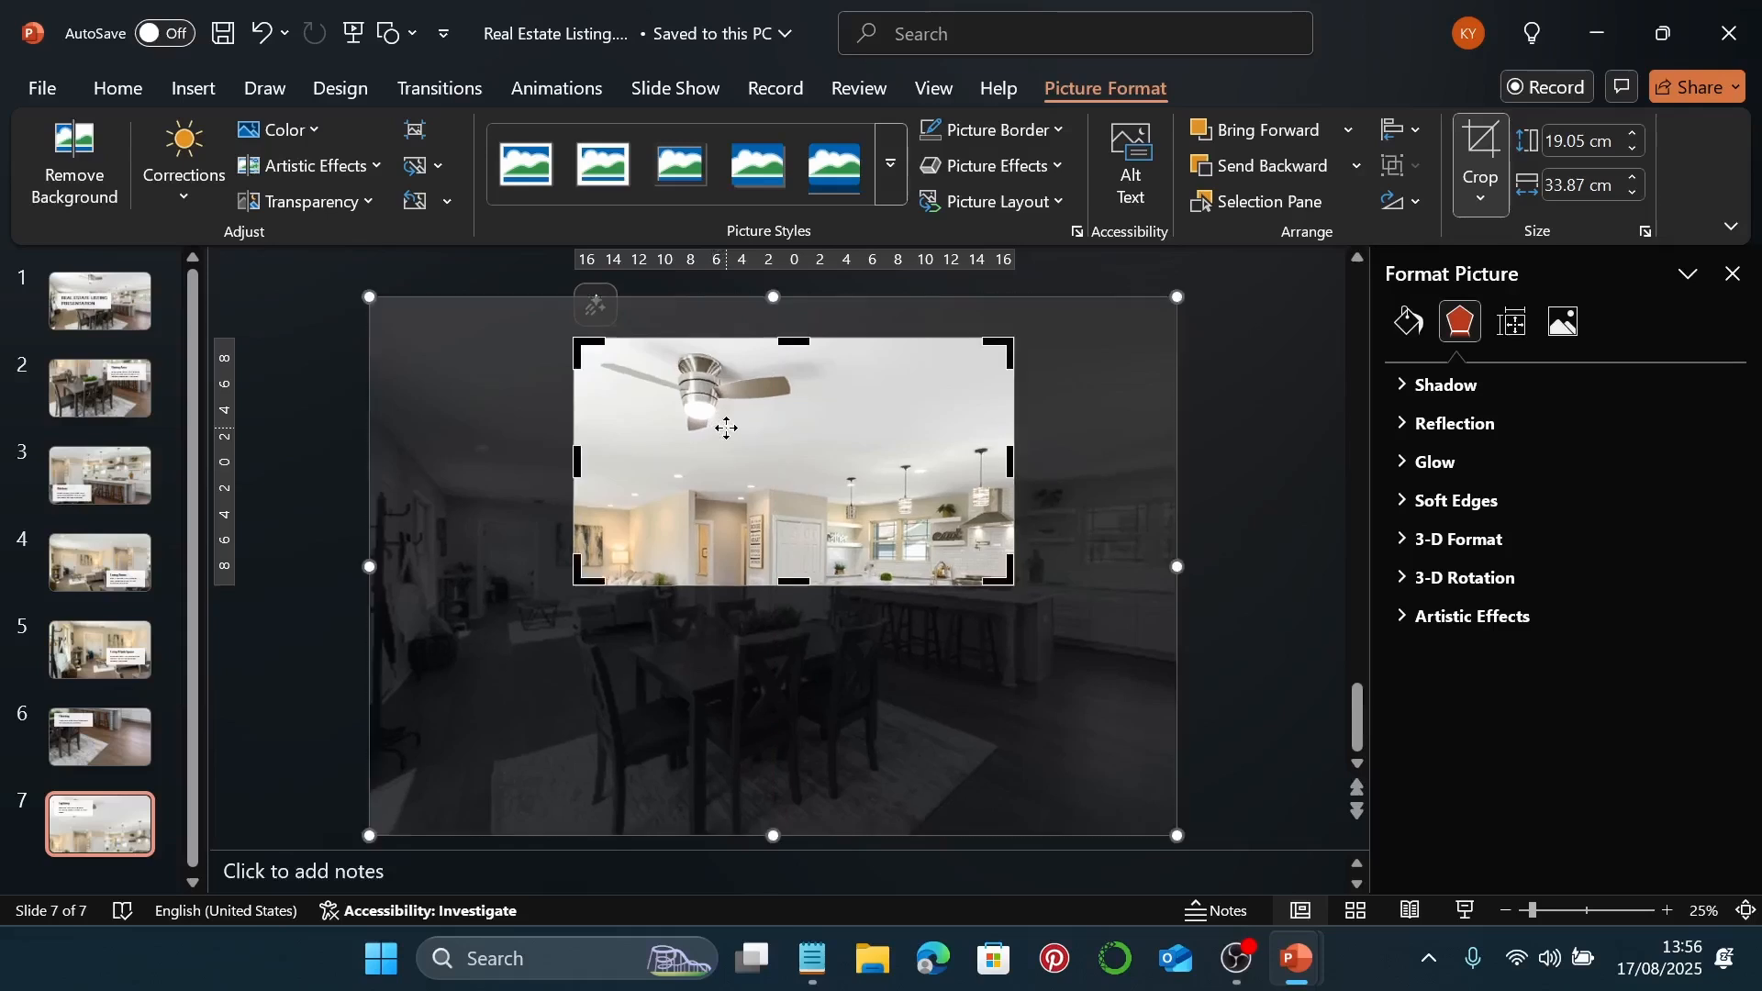
key("Escape")
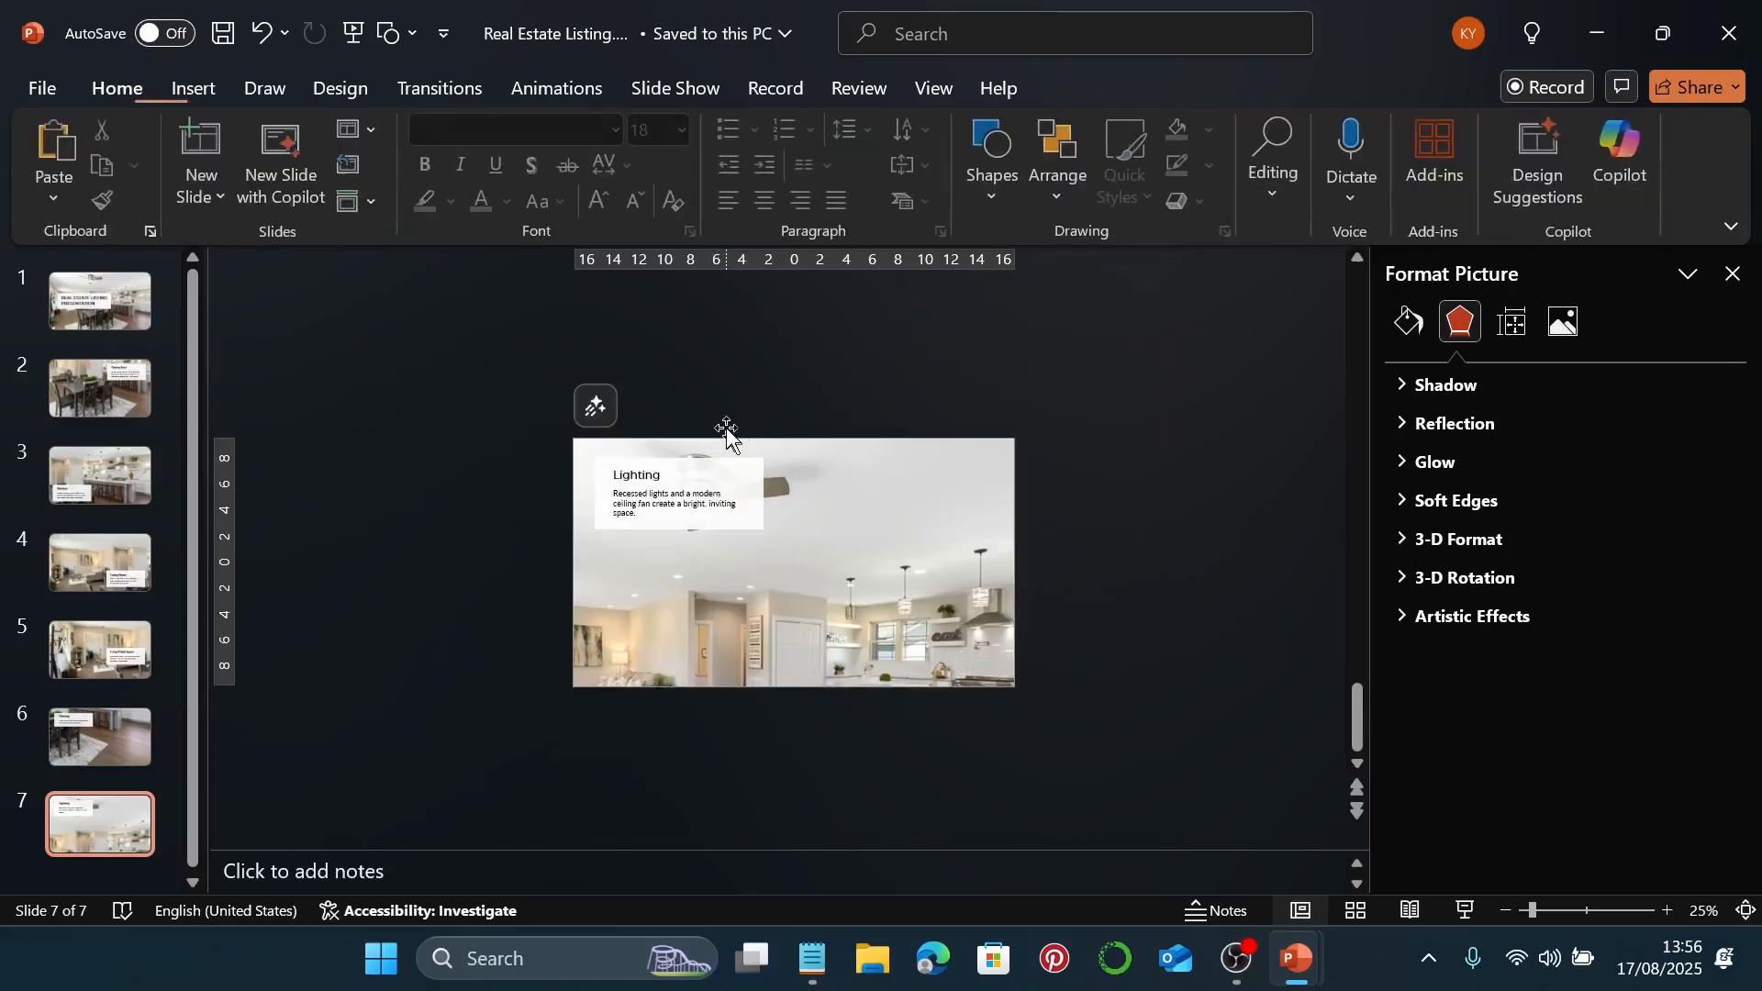
Step: Move the Lighting heading, description and white box together below the ceiling fan, over the hallway area, and preview the slide full screen
left_click(1748, 911)
left_click(493, 480)
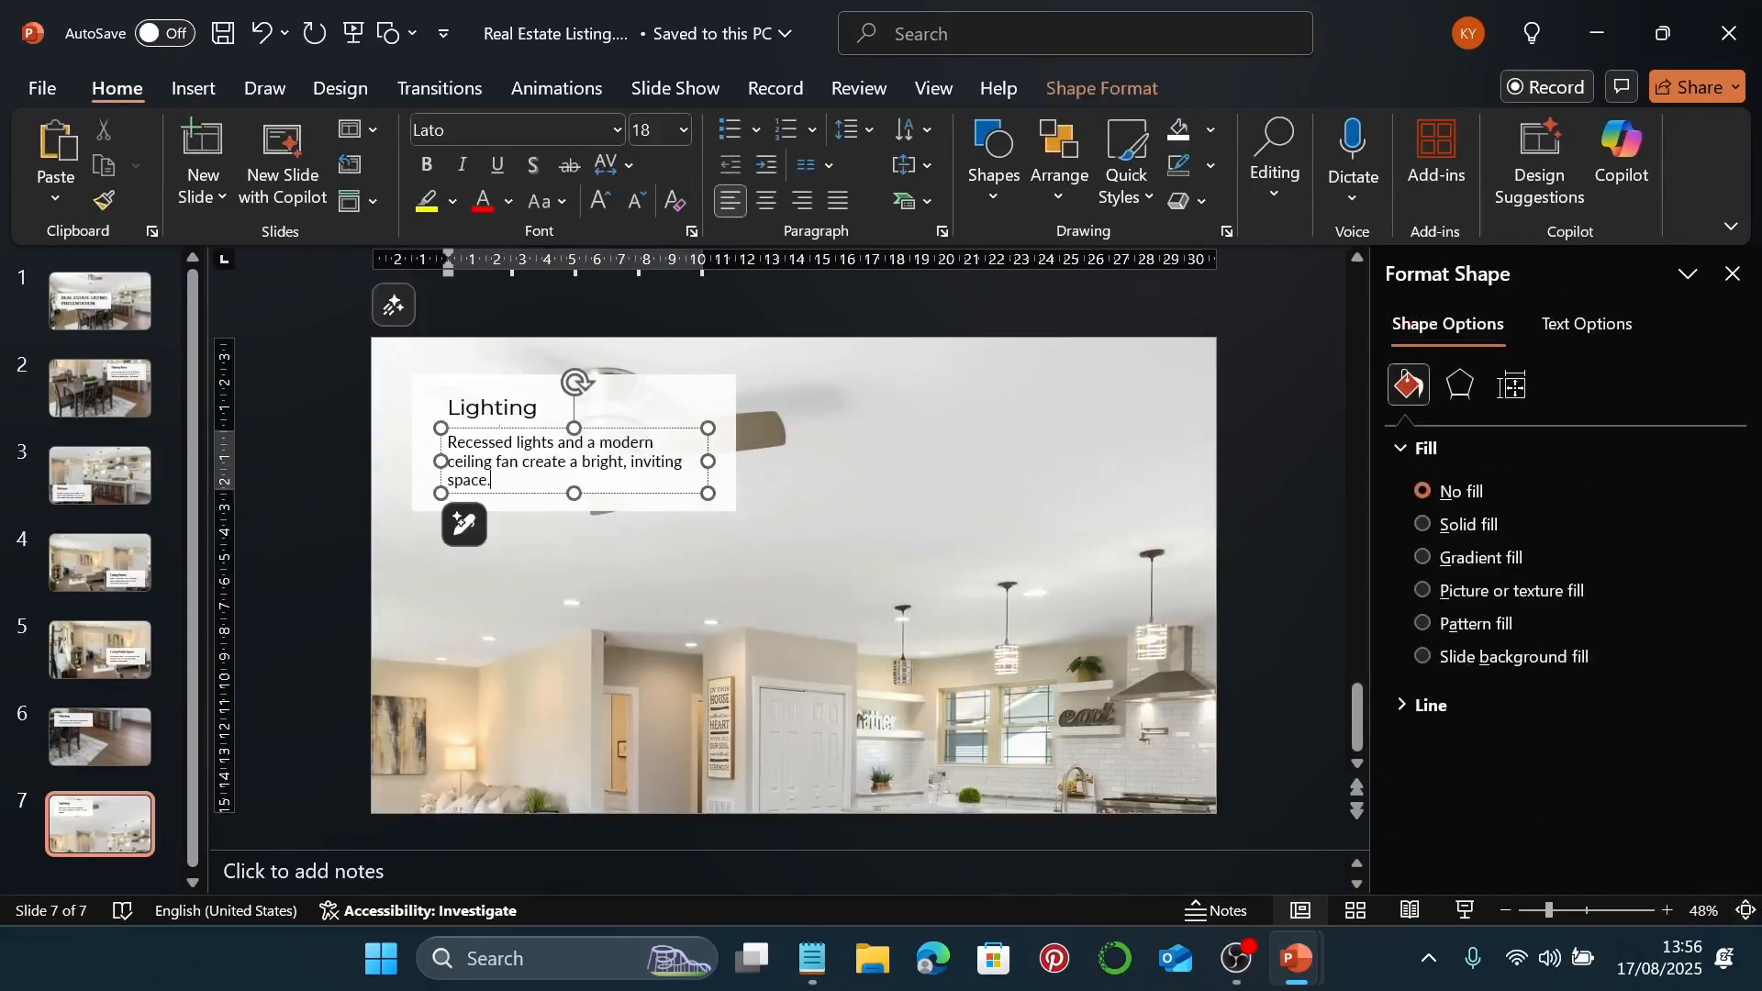
left_click(493, 416, "shift")
left_click(718, 404, "shift")
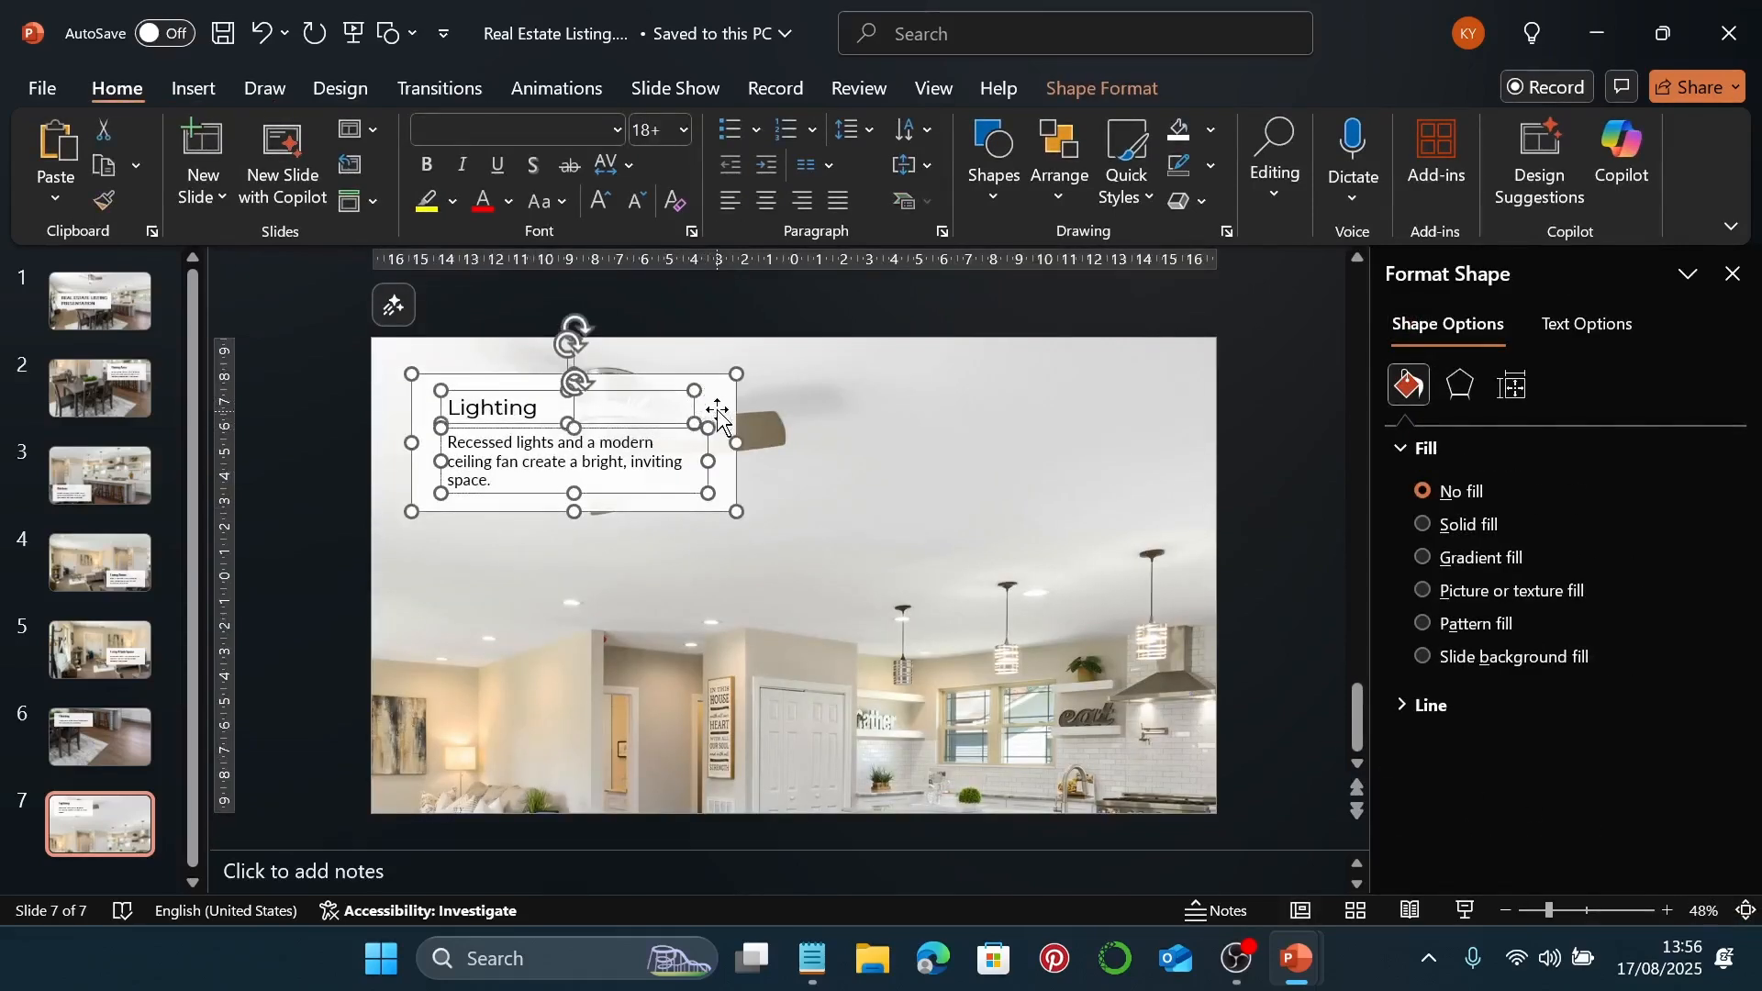
left_click_drag(718, 406, 831, 693)
left_click(900, 699)
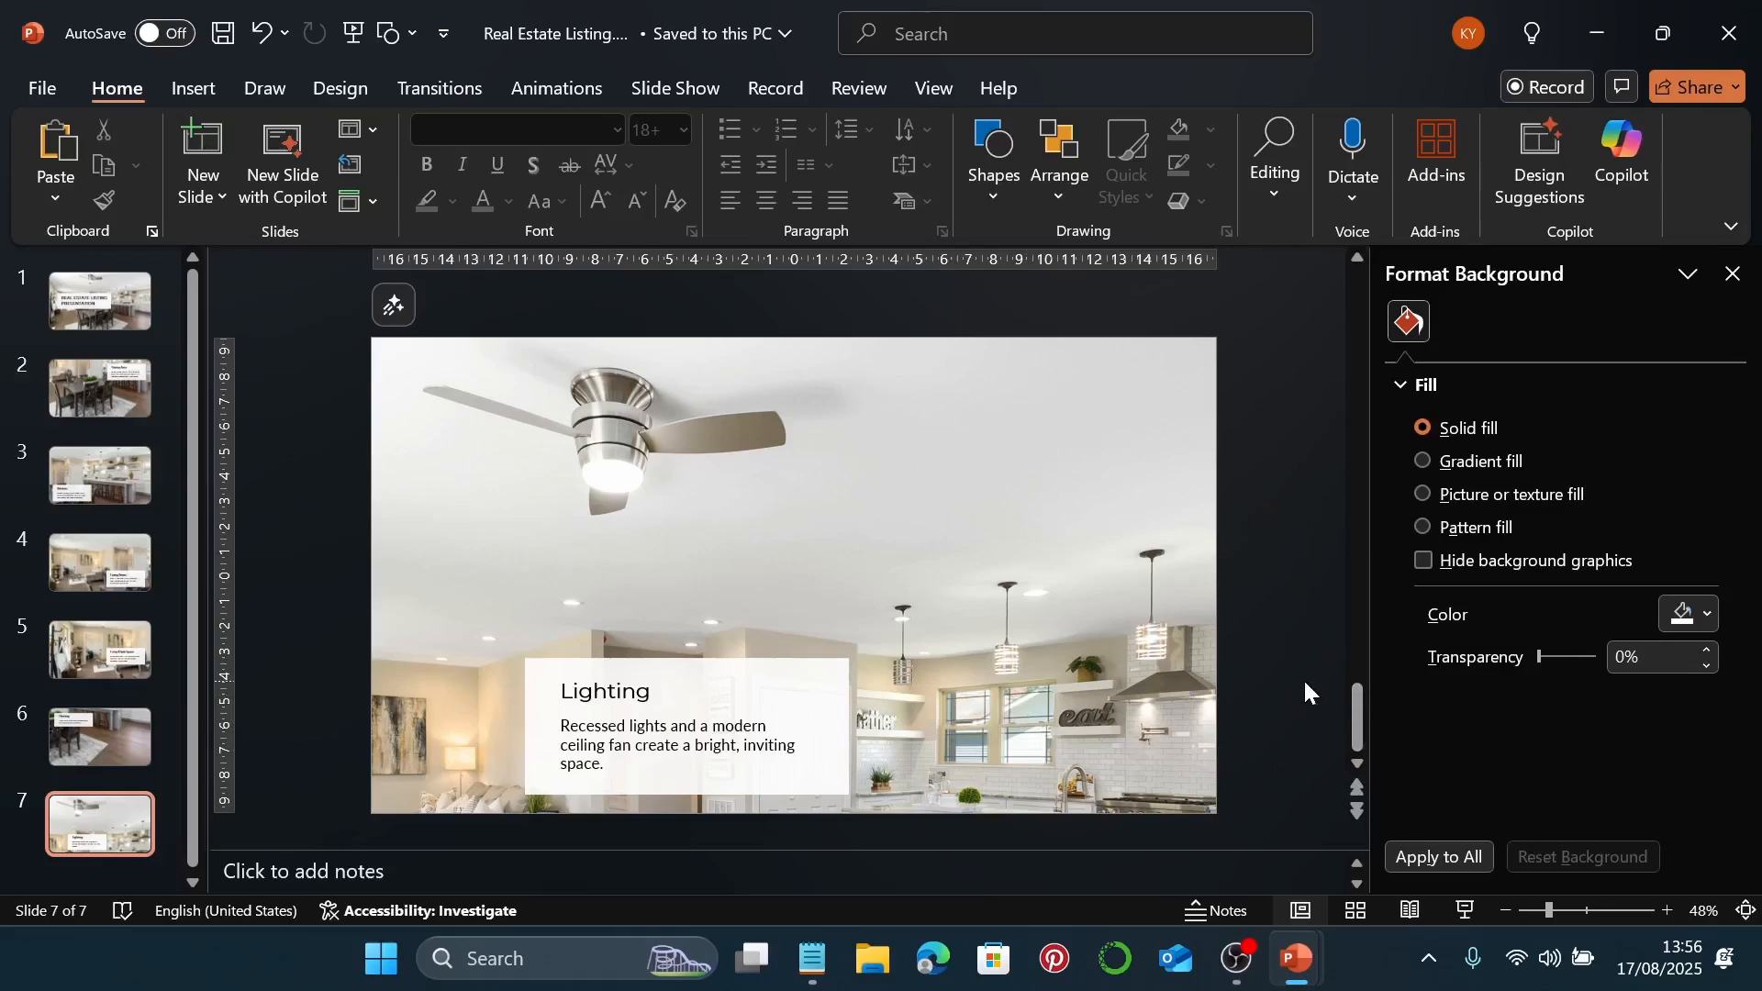
left_click(1474, 907)
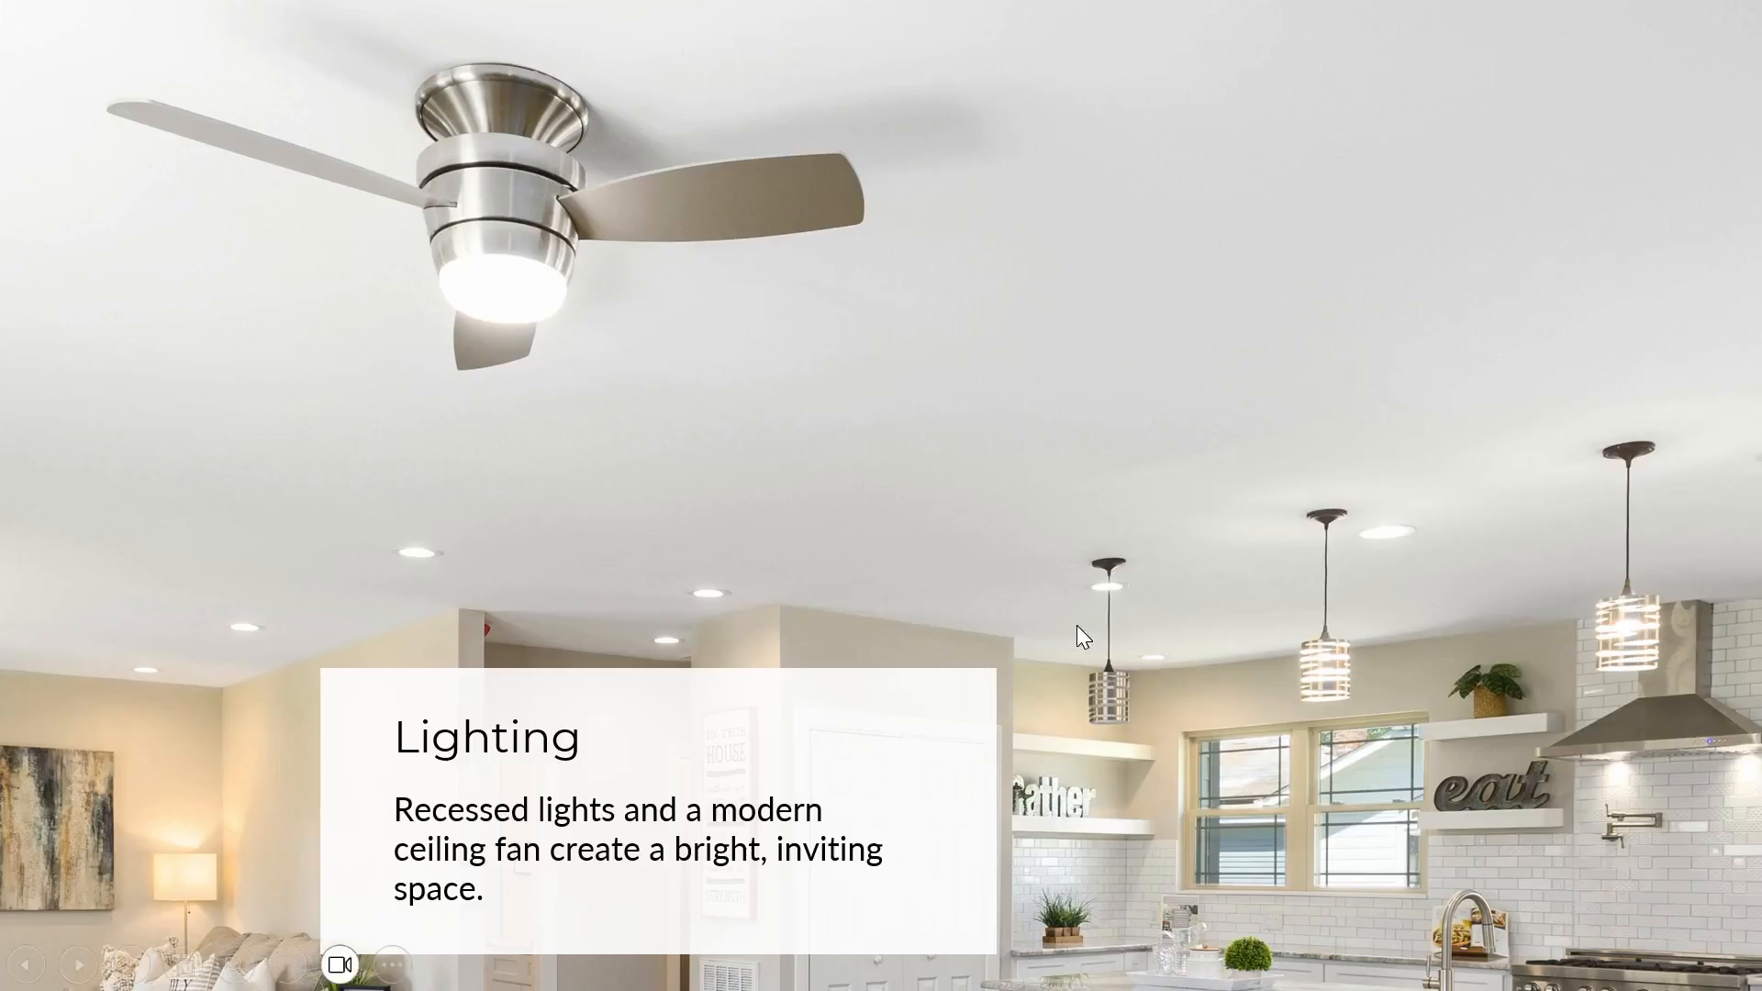
key("Escape")
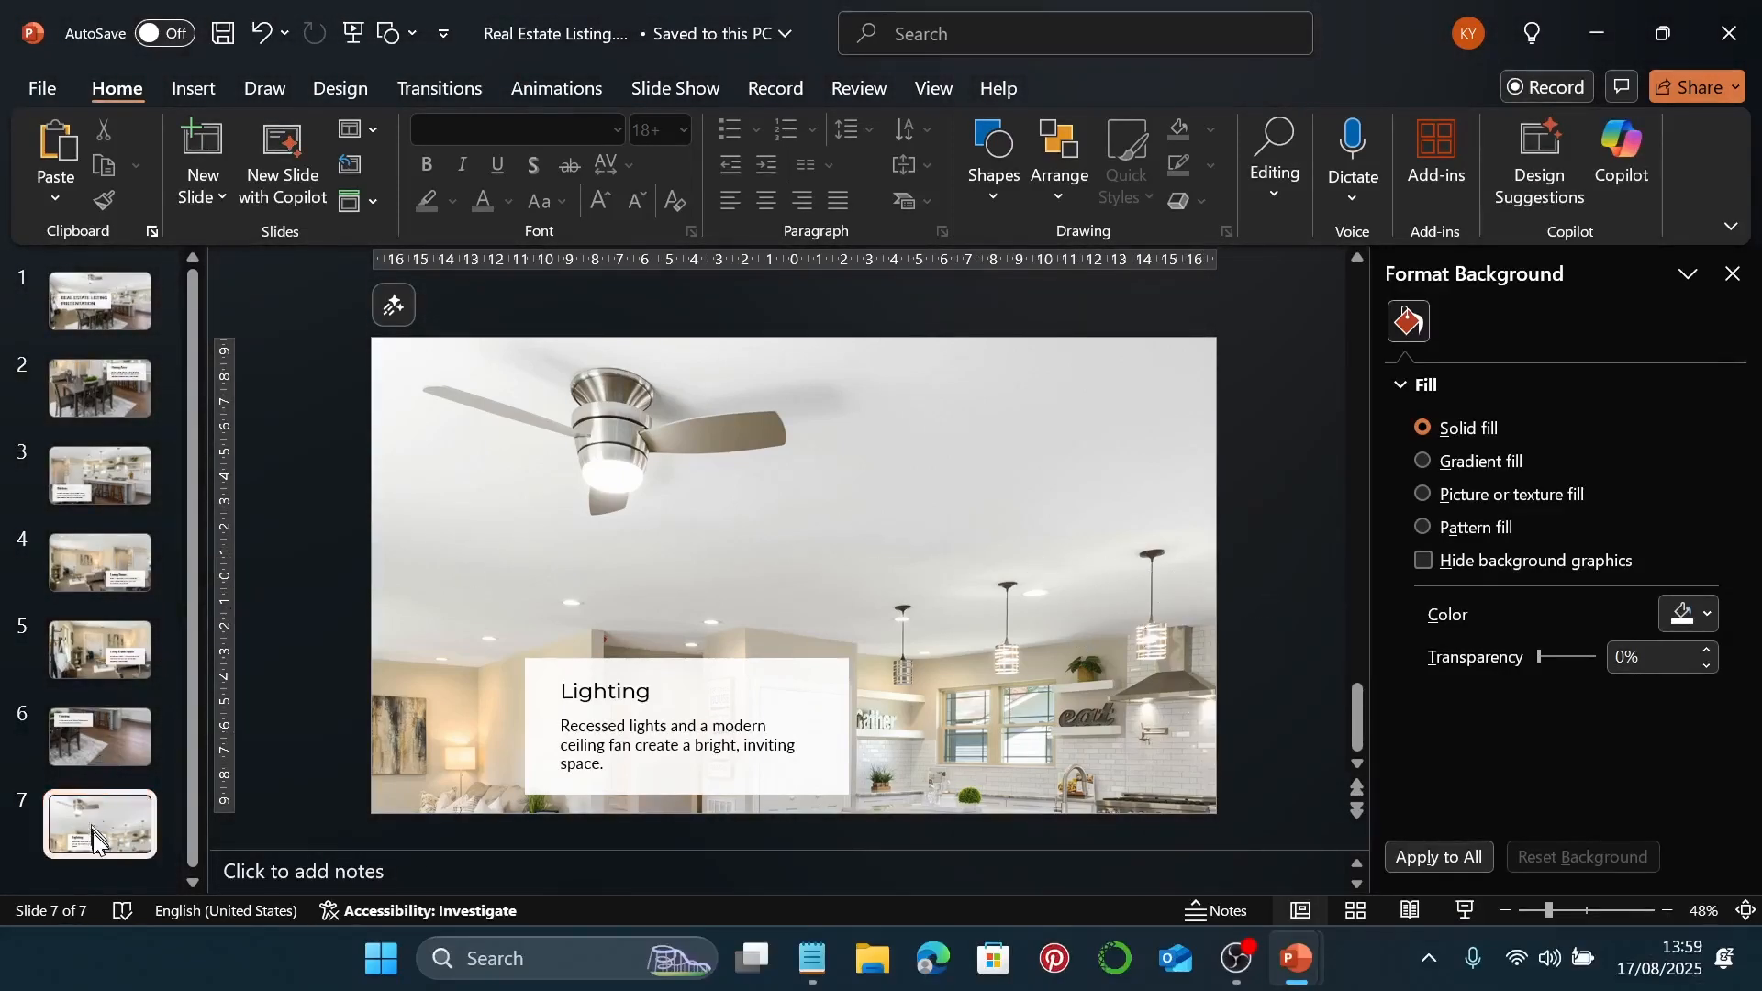
Step: Duplicate slide 7 and replace the copy's heading with "Overall Layout", copied from the Notepad notes
key("ctrl+d")
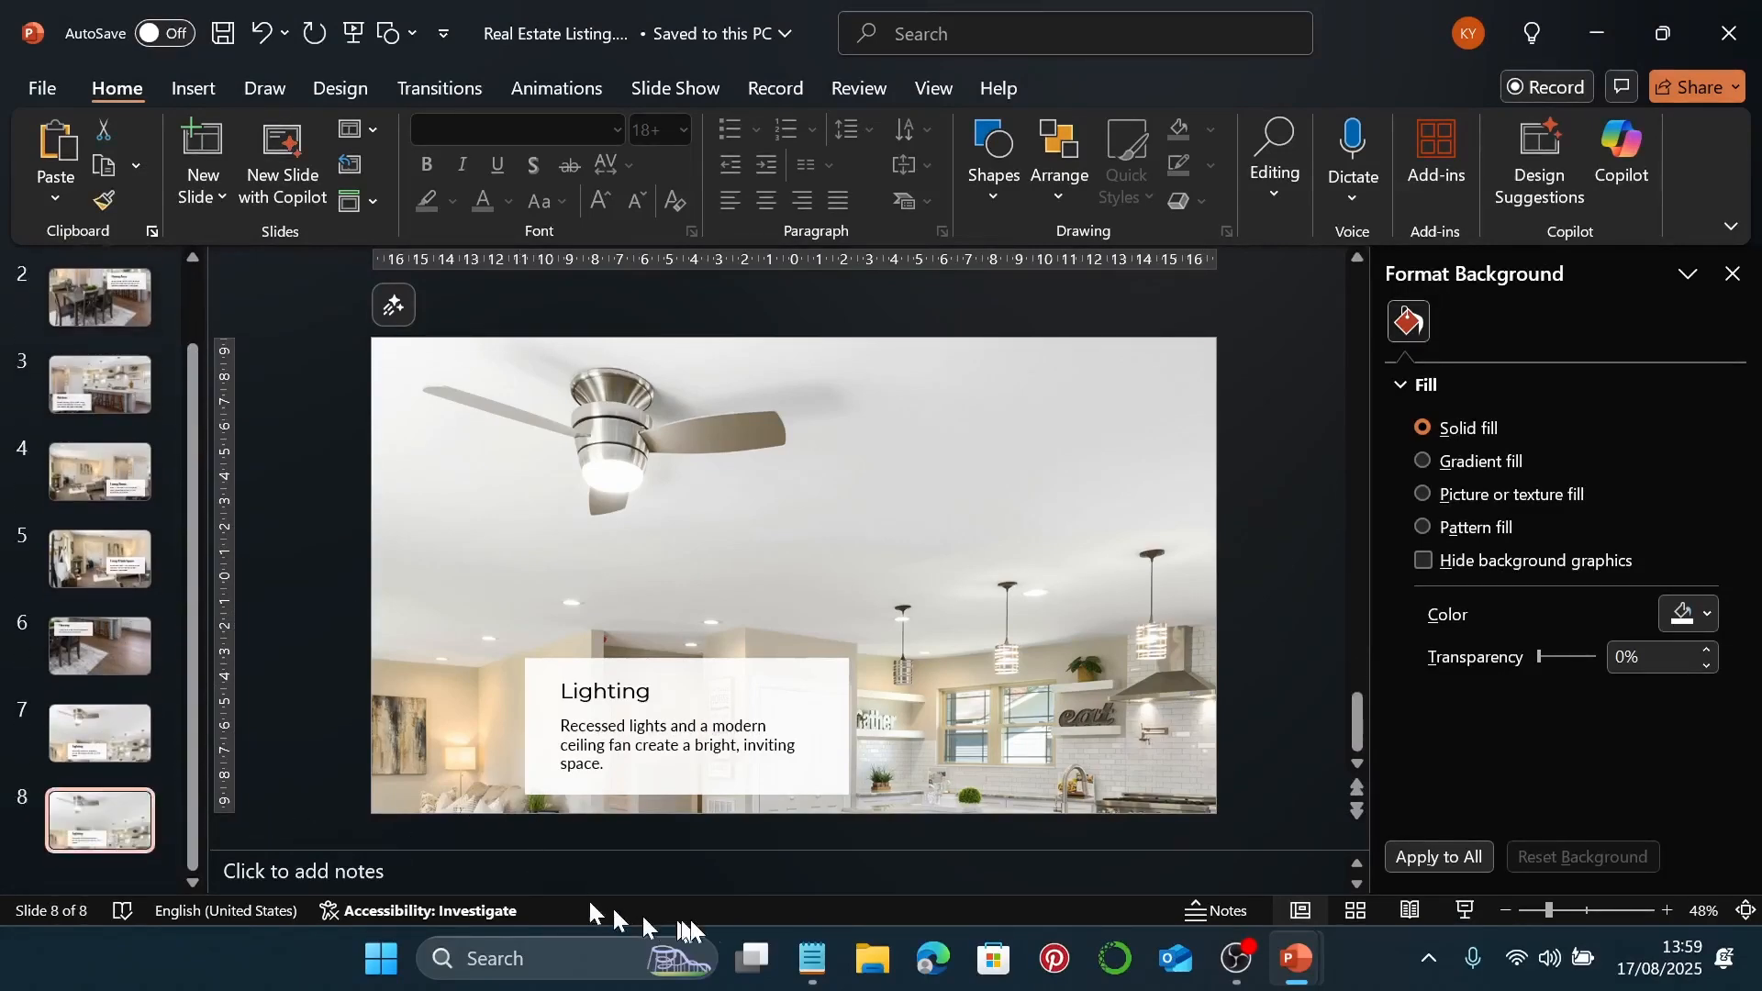
left_click(811, 959)
scroll(1192, 606, "down", 2)
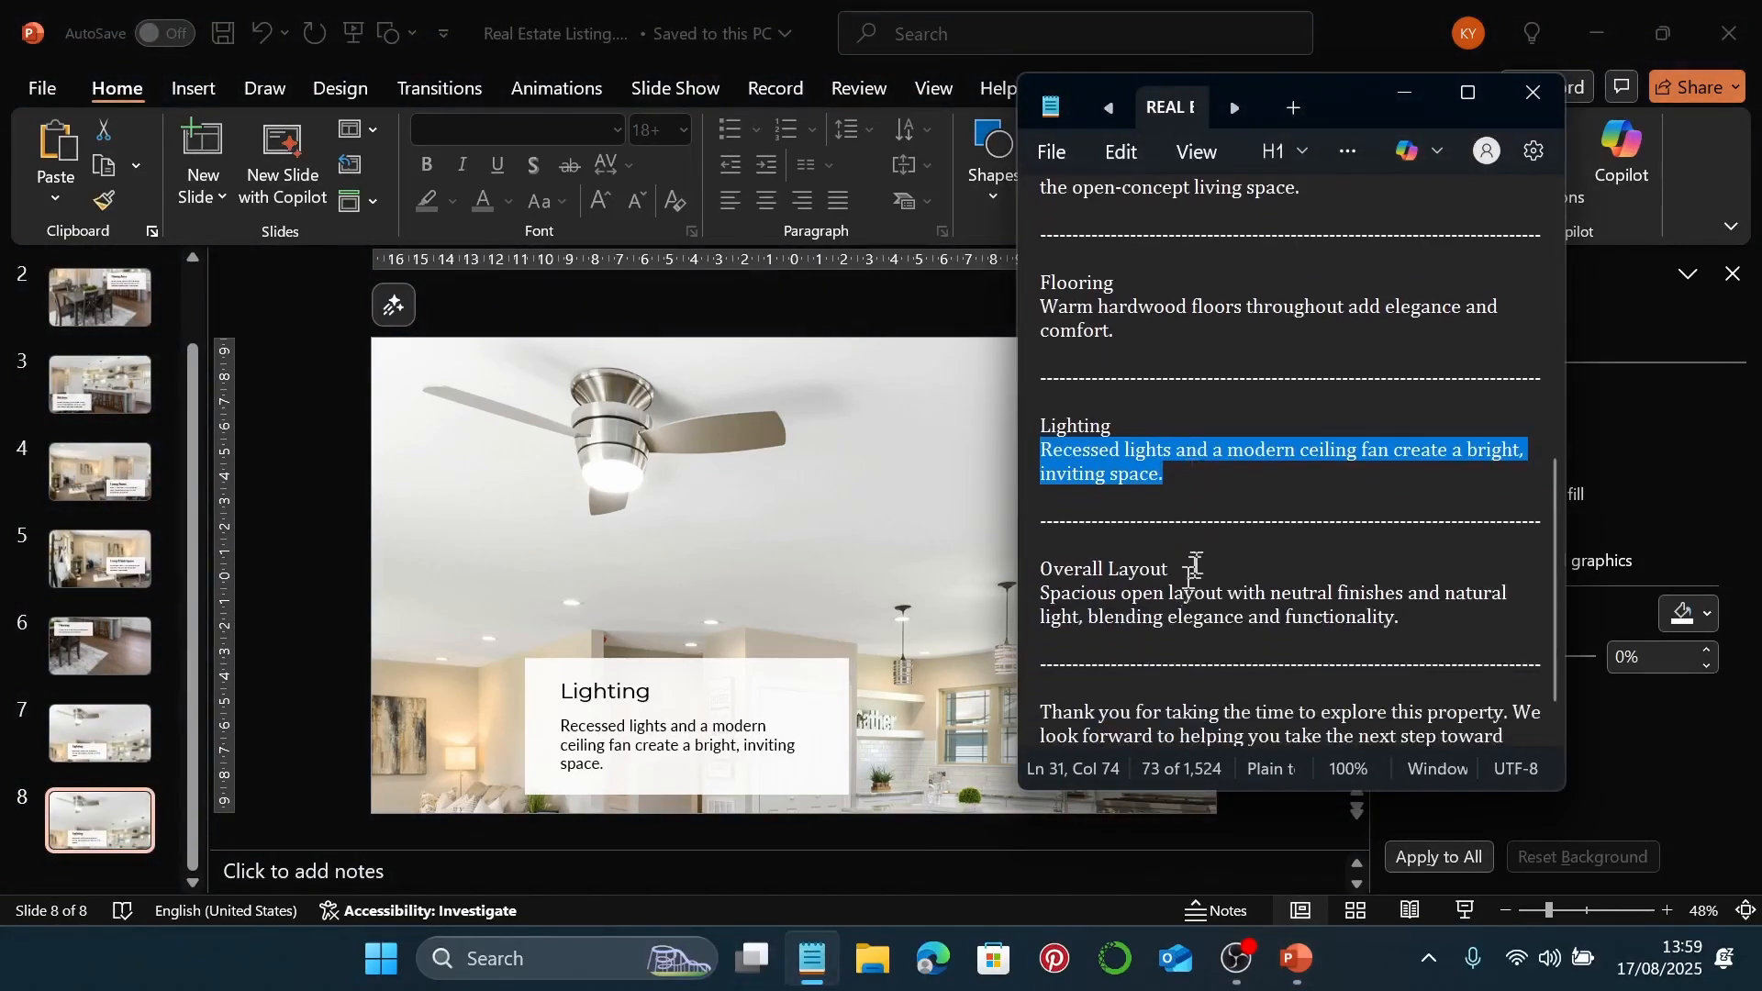
left_click_drag(1180, 570, 1058, 576)
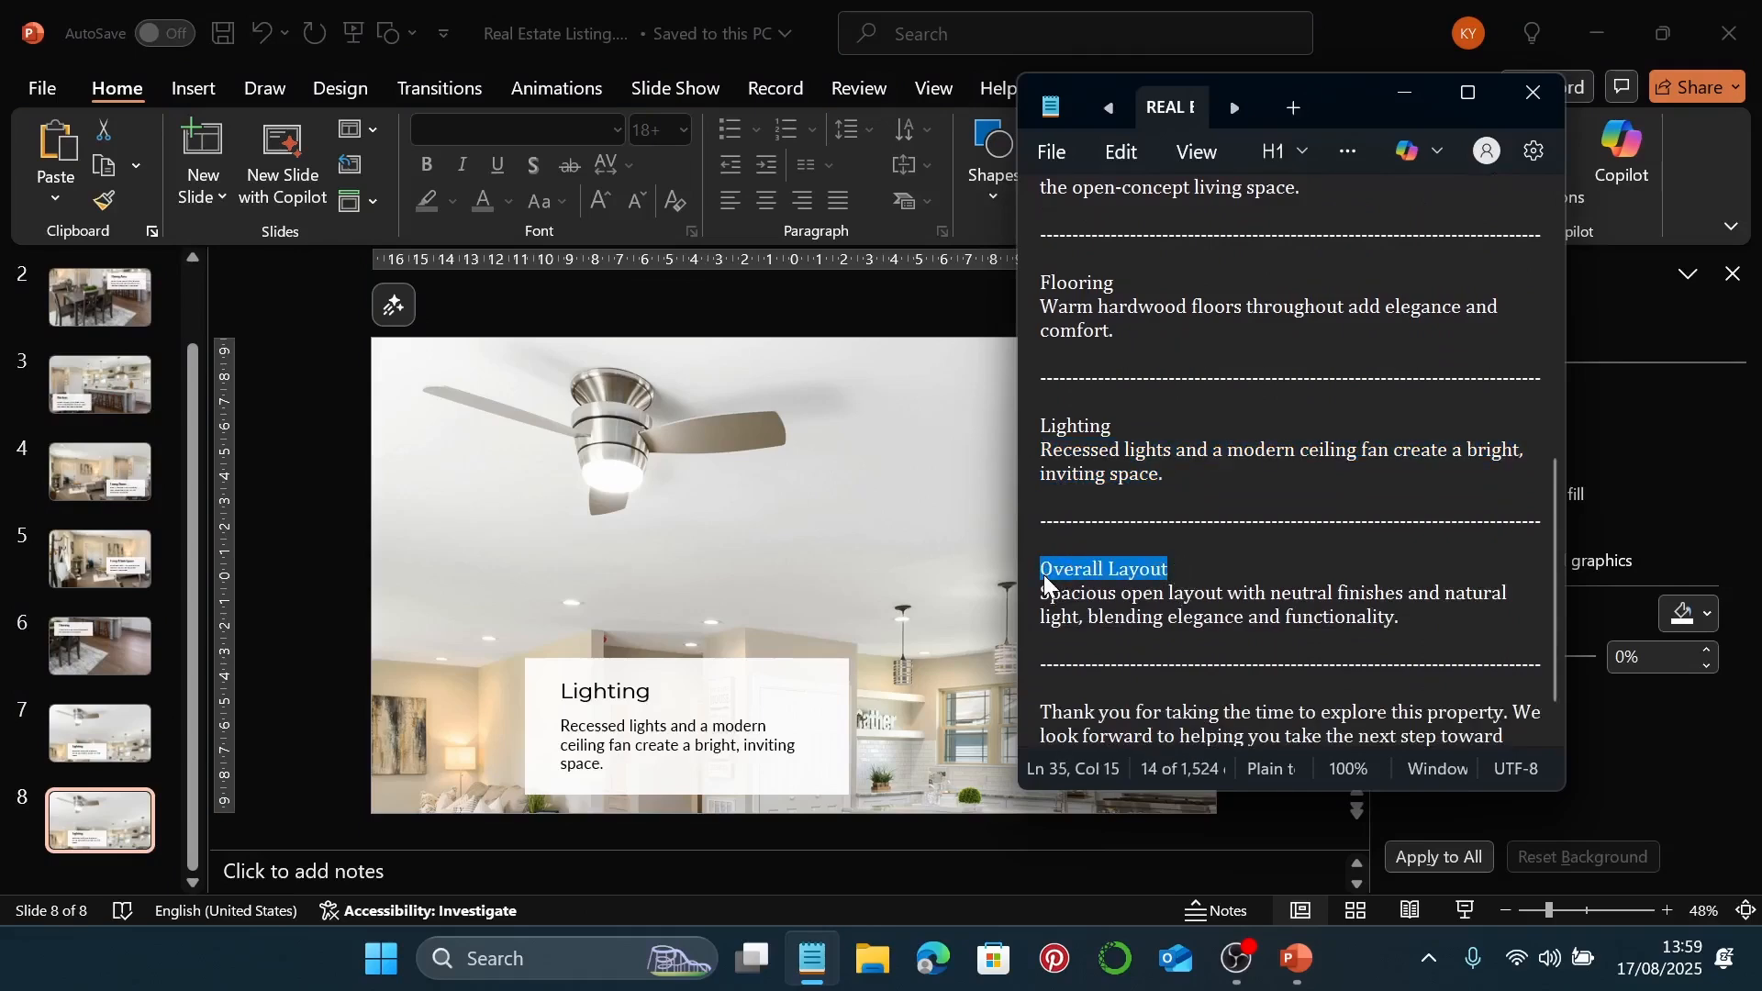
left_click(1404, 95)
left_click(638, 704)
double_click(638, 704)
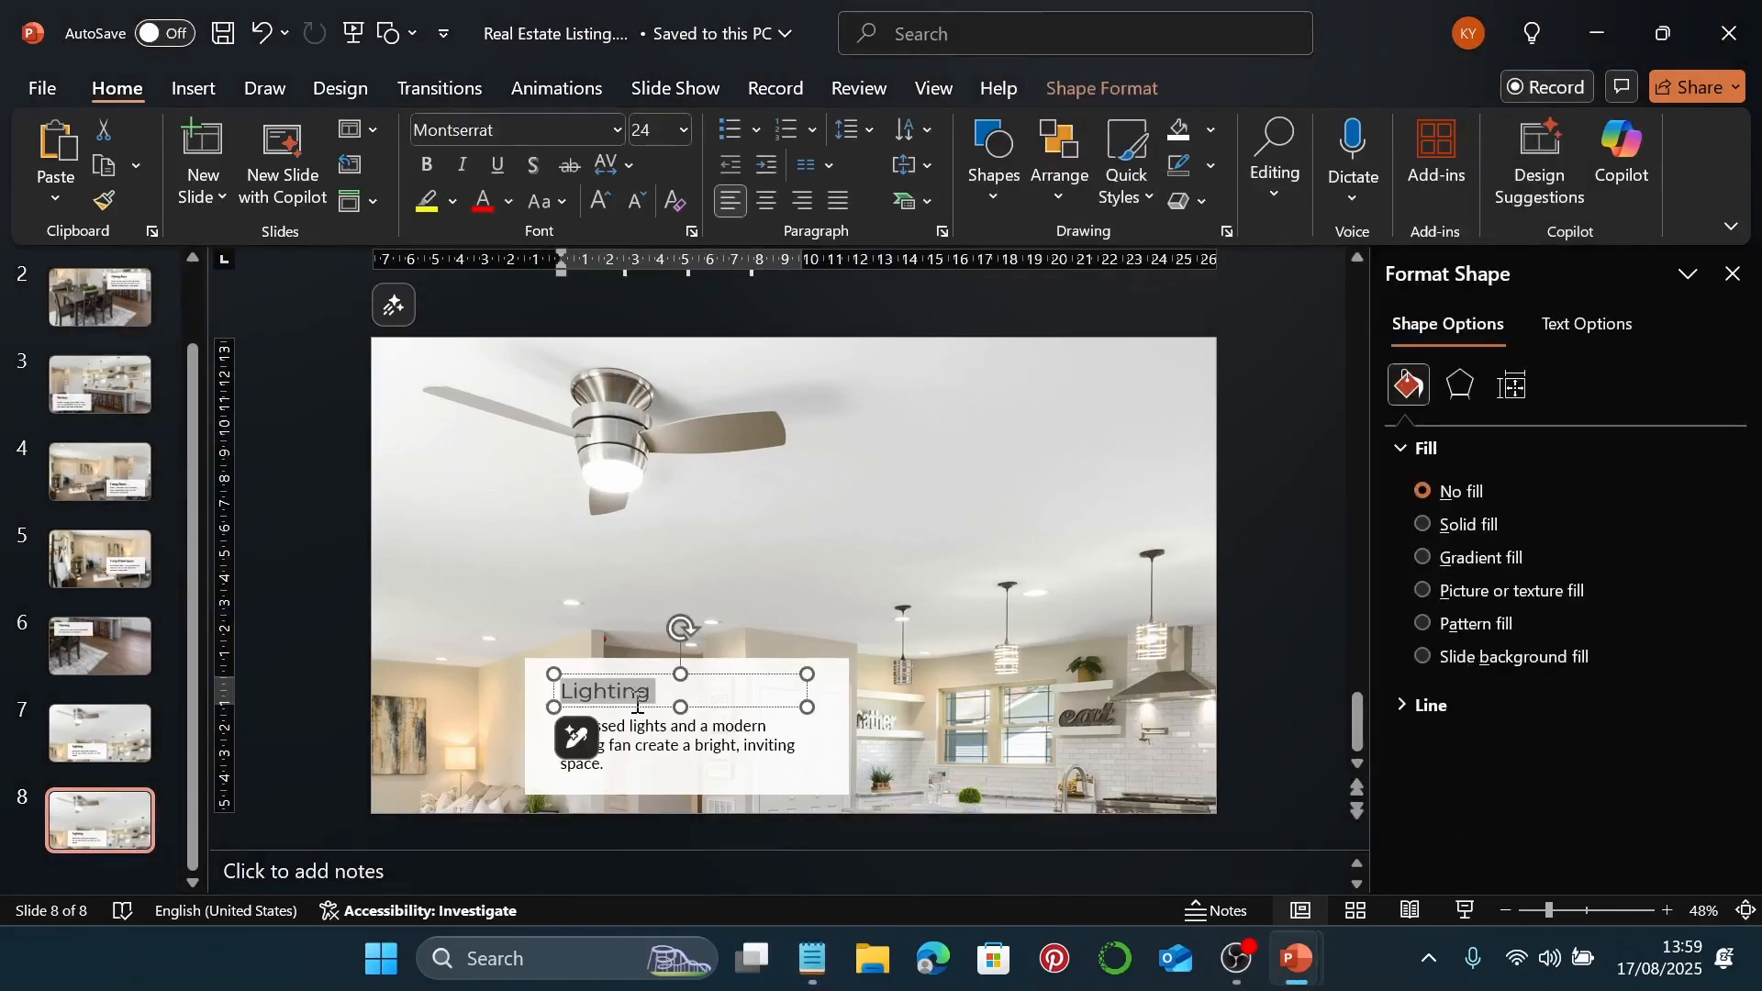
type("Overall Layout")
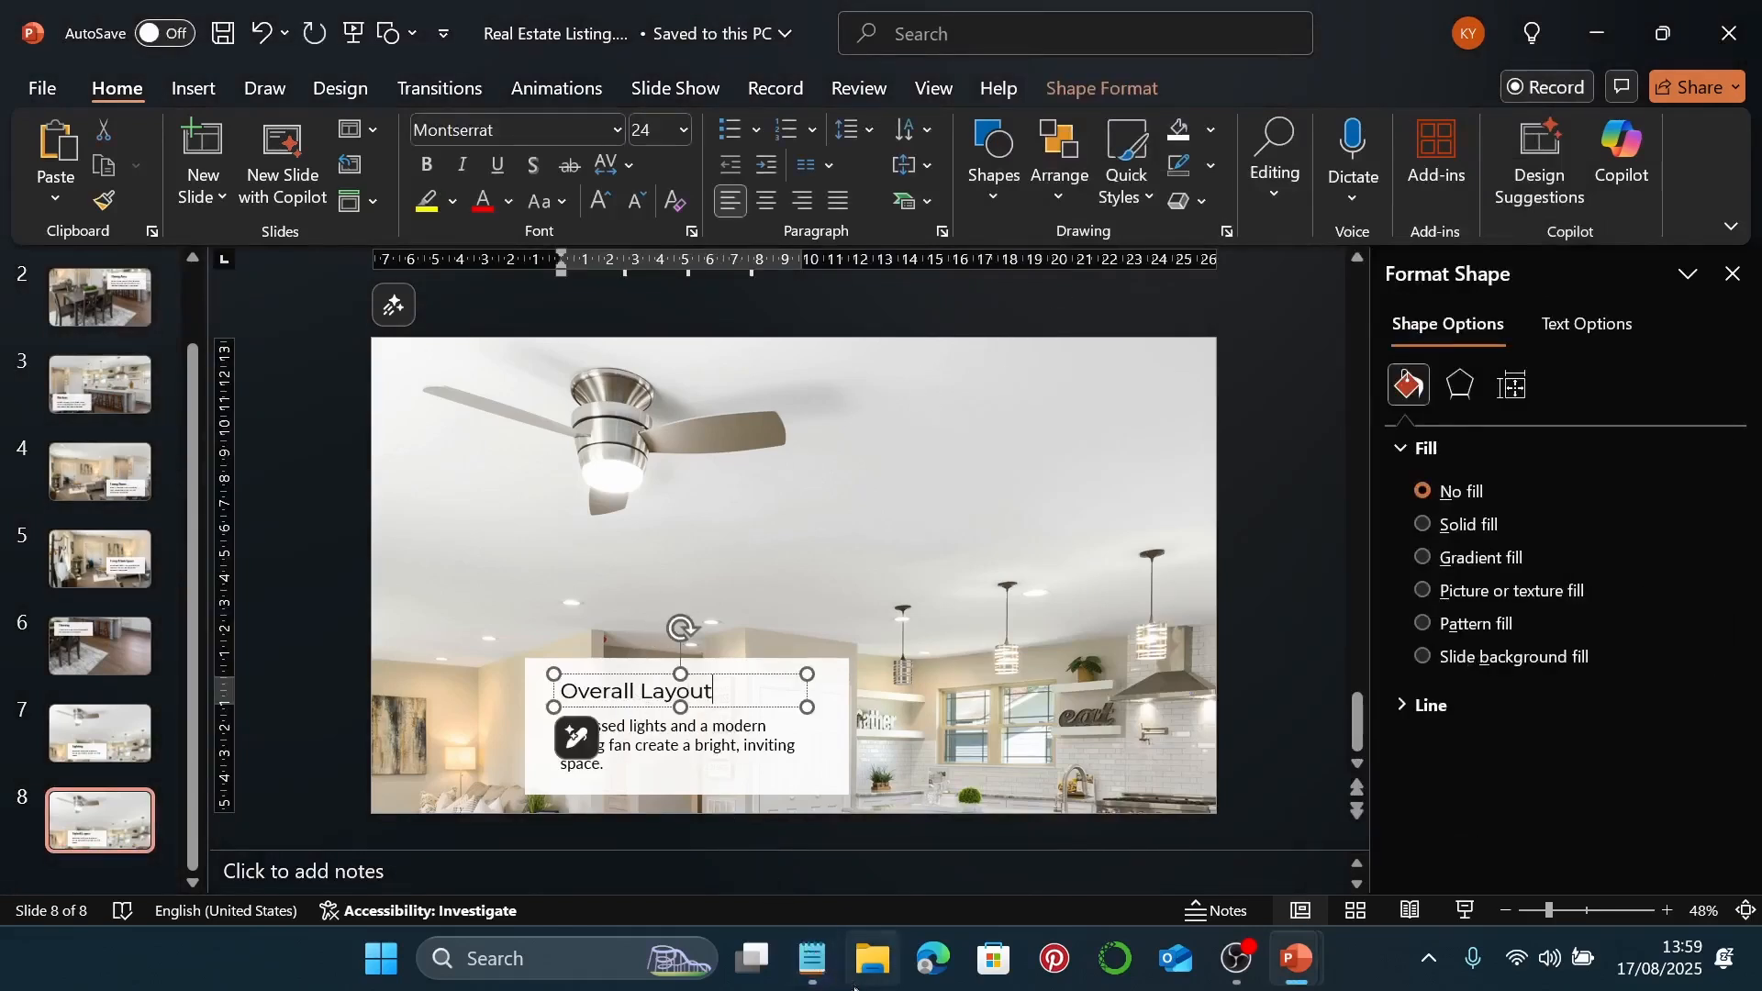
Step: Replace slide 8's description with "Spacious open layout with neutral finishes and natural light, blending elegance and functionality." from the Notepad notes
left_click(812, 959)
left_click_drag(1400, 617, 1047, 603)
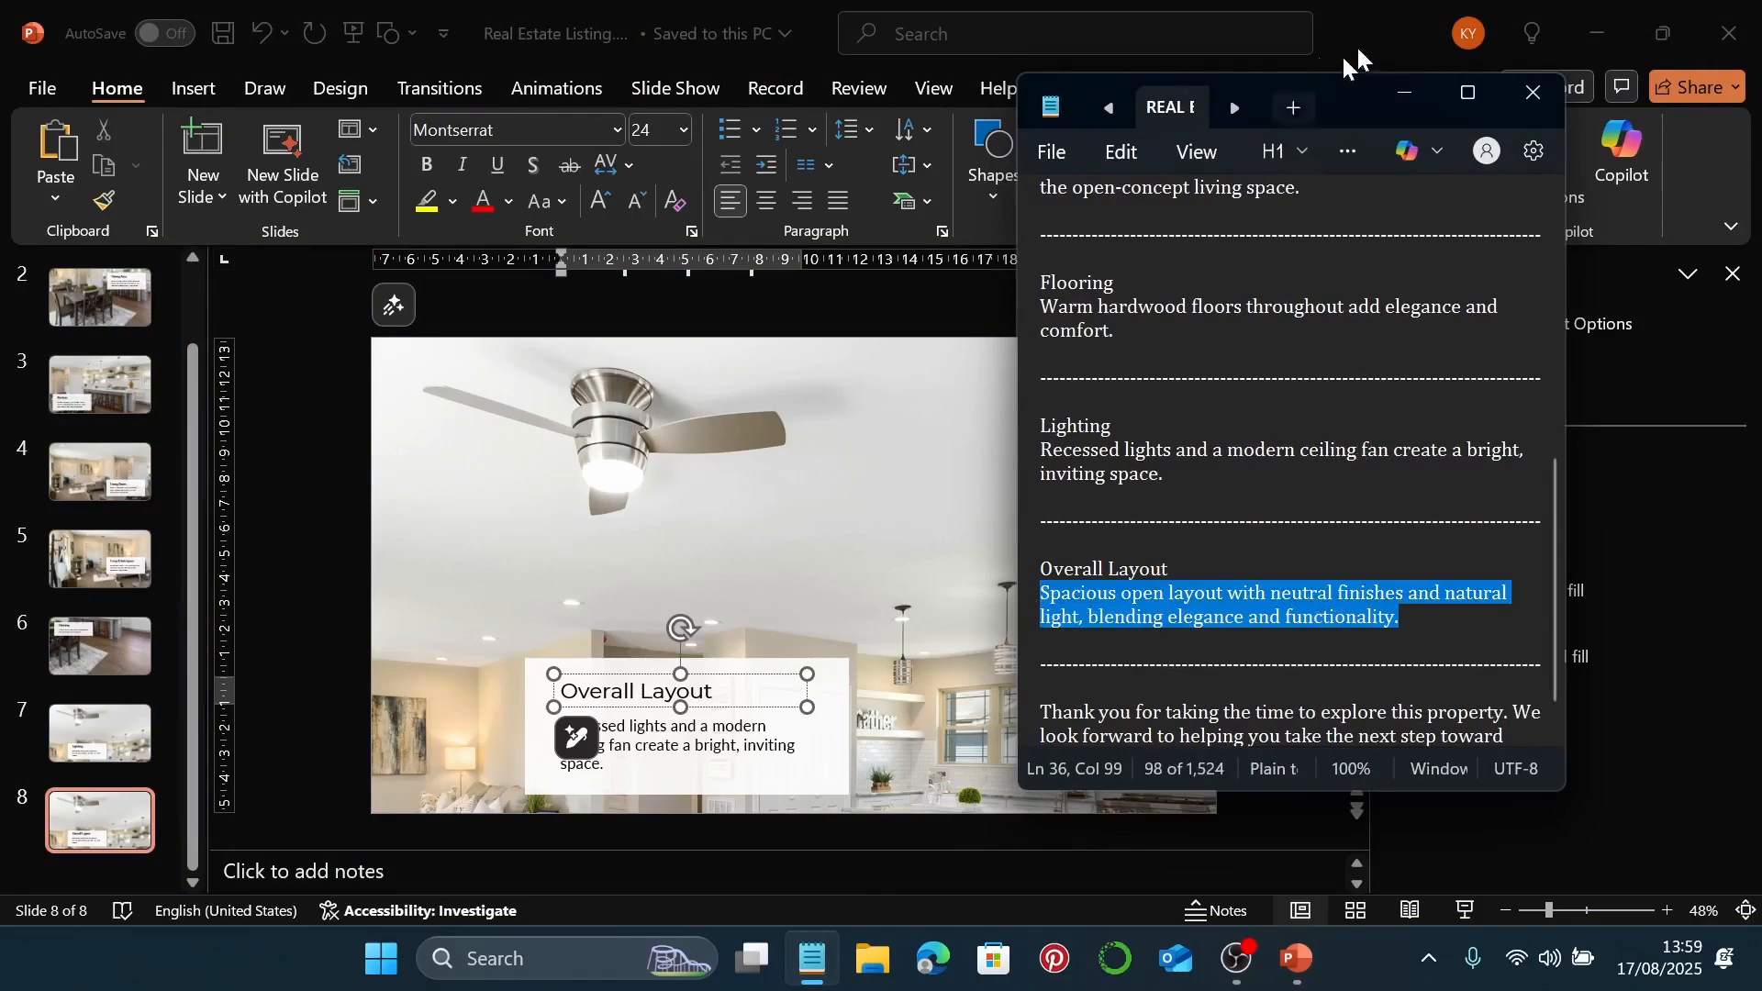
left_click(1407, 94)
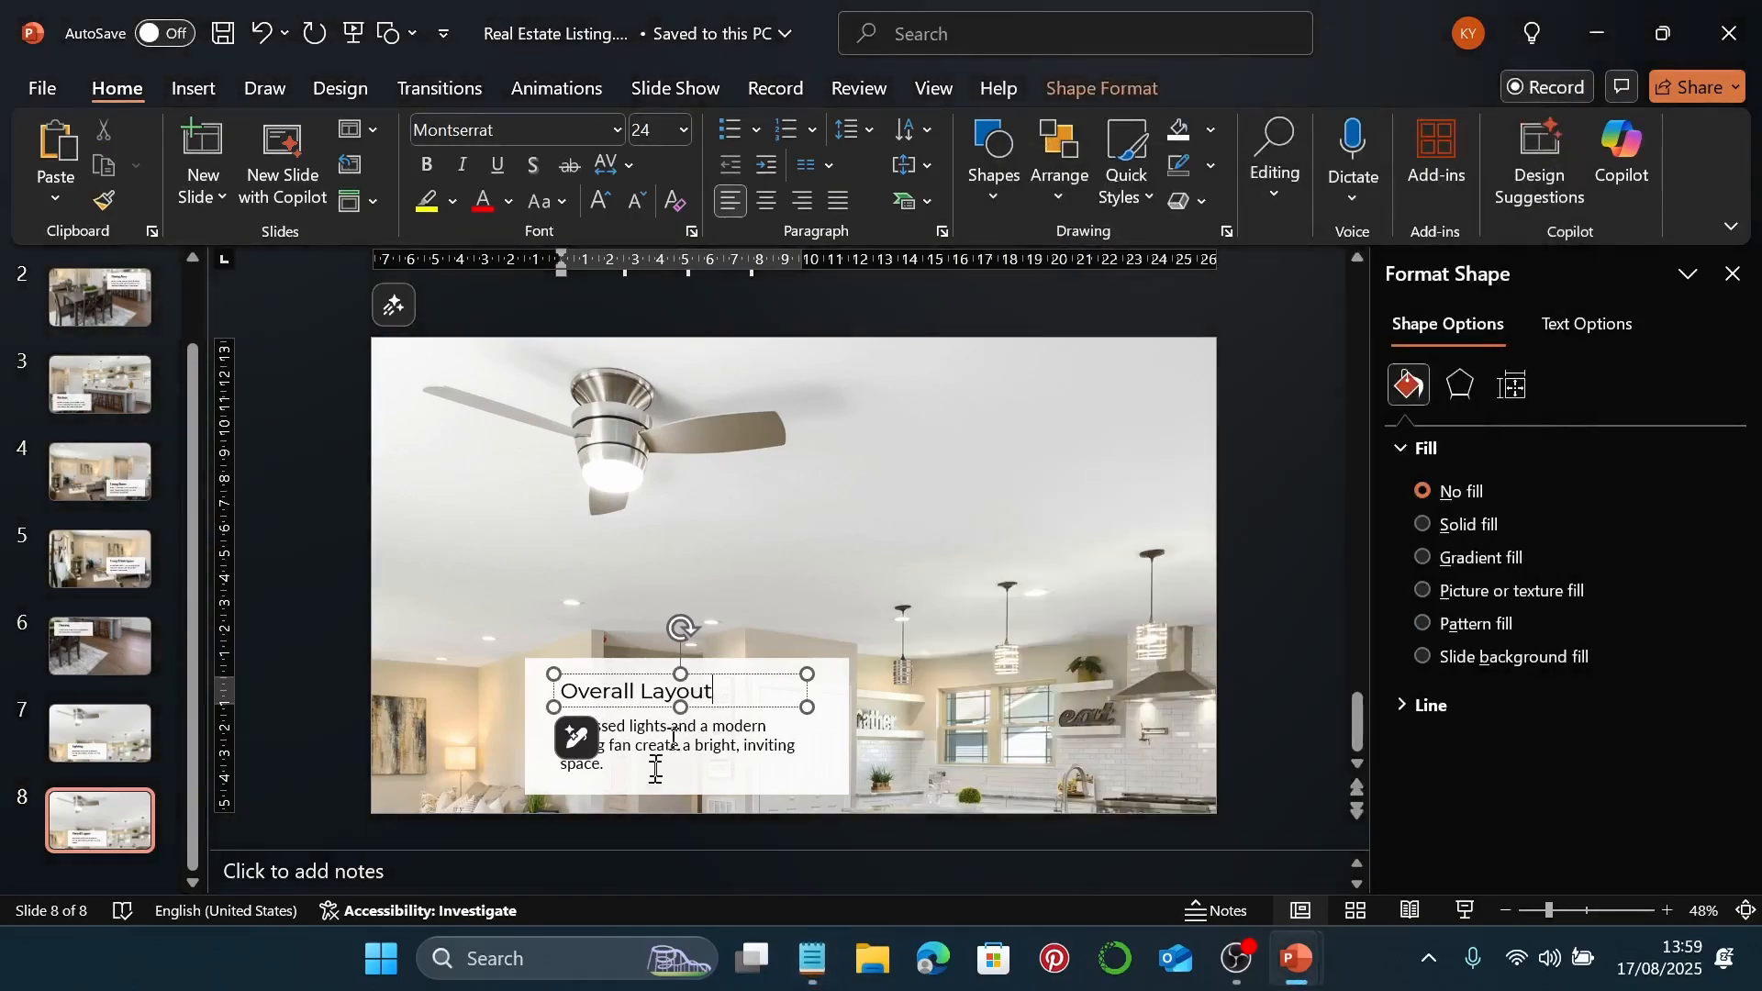
left_click(686, 742)
key("ctrl+a")
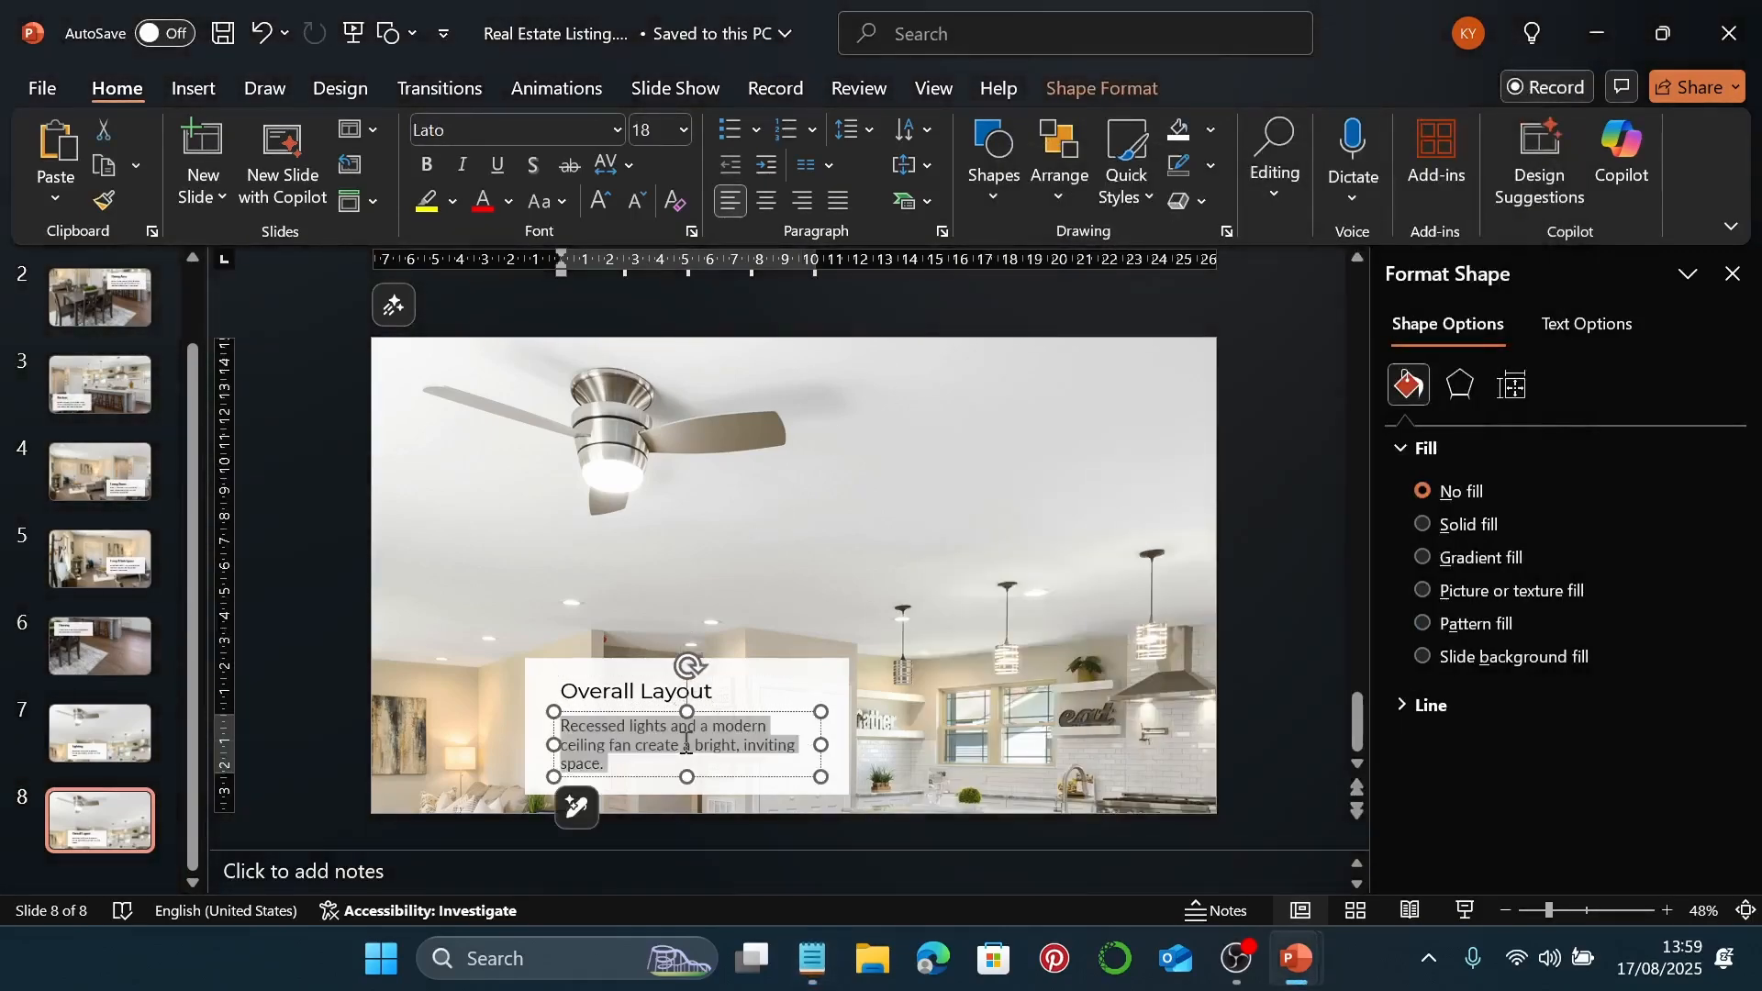
key("ctrl+v")
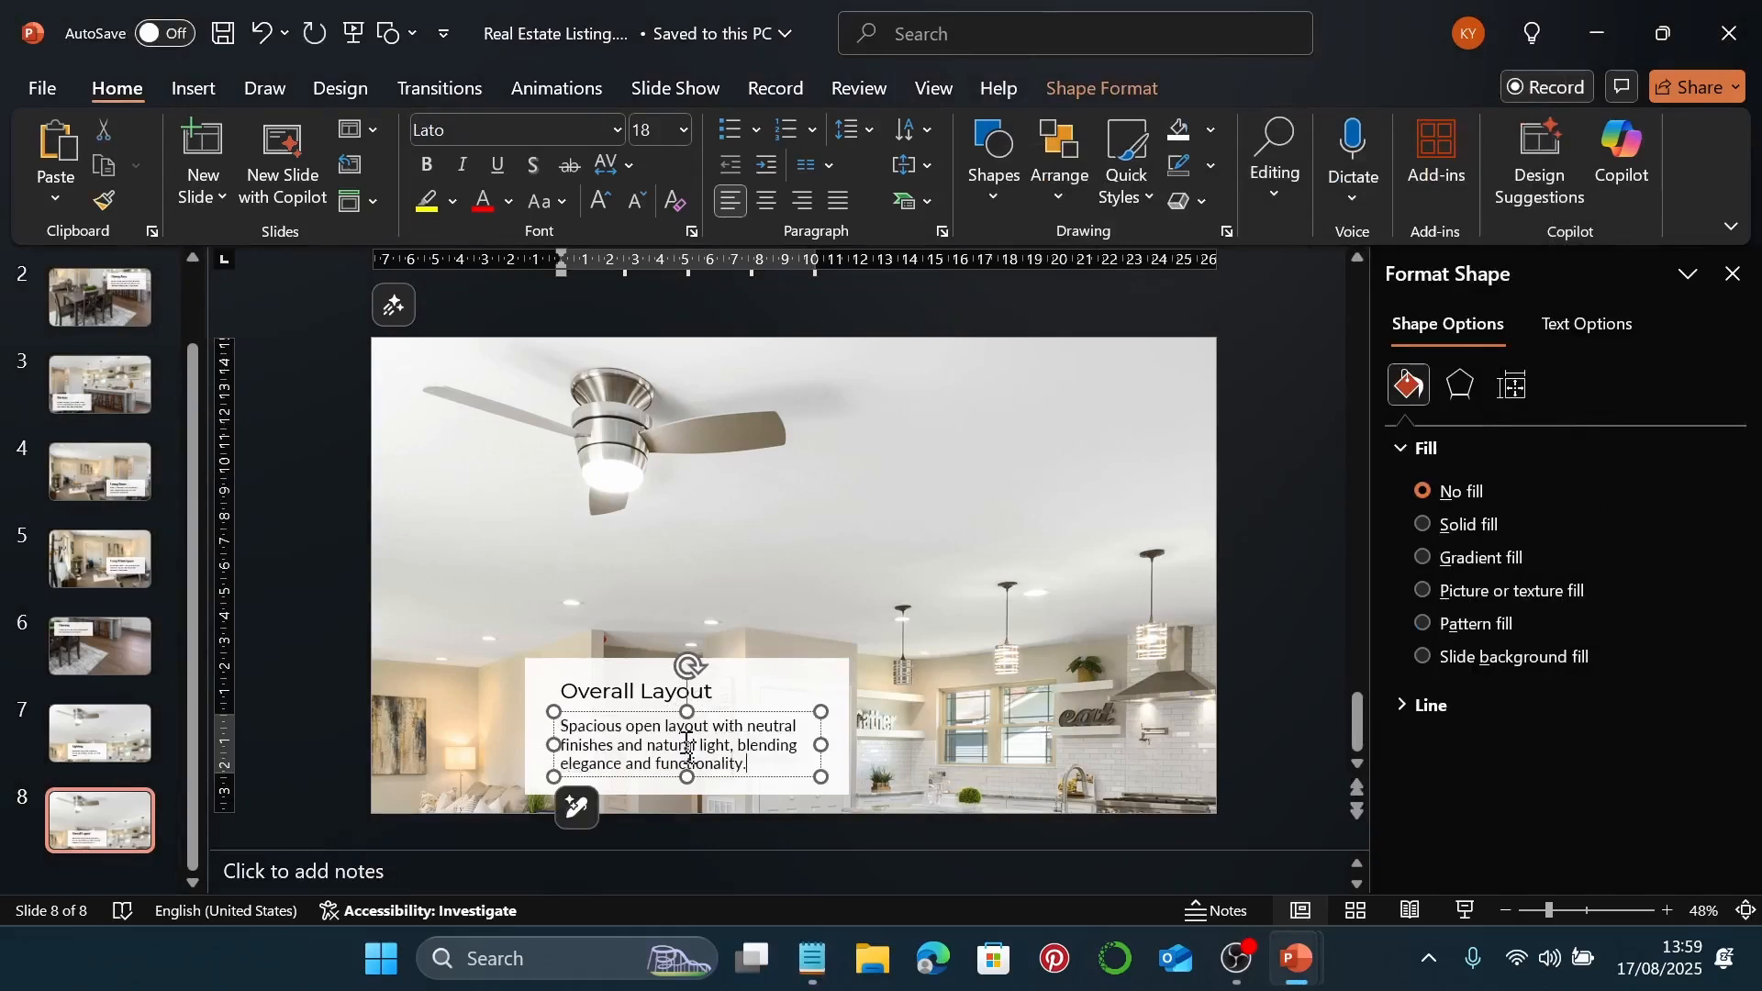
Step: Centre-align the text of the Overall Layout heading and its description on slide 8
left_click(631, 696)
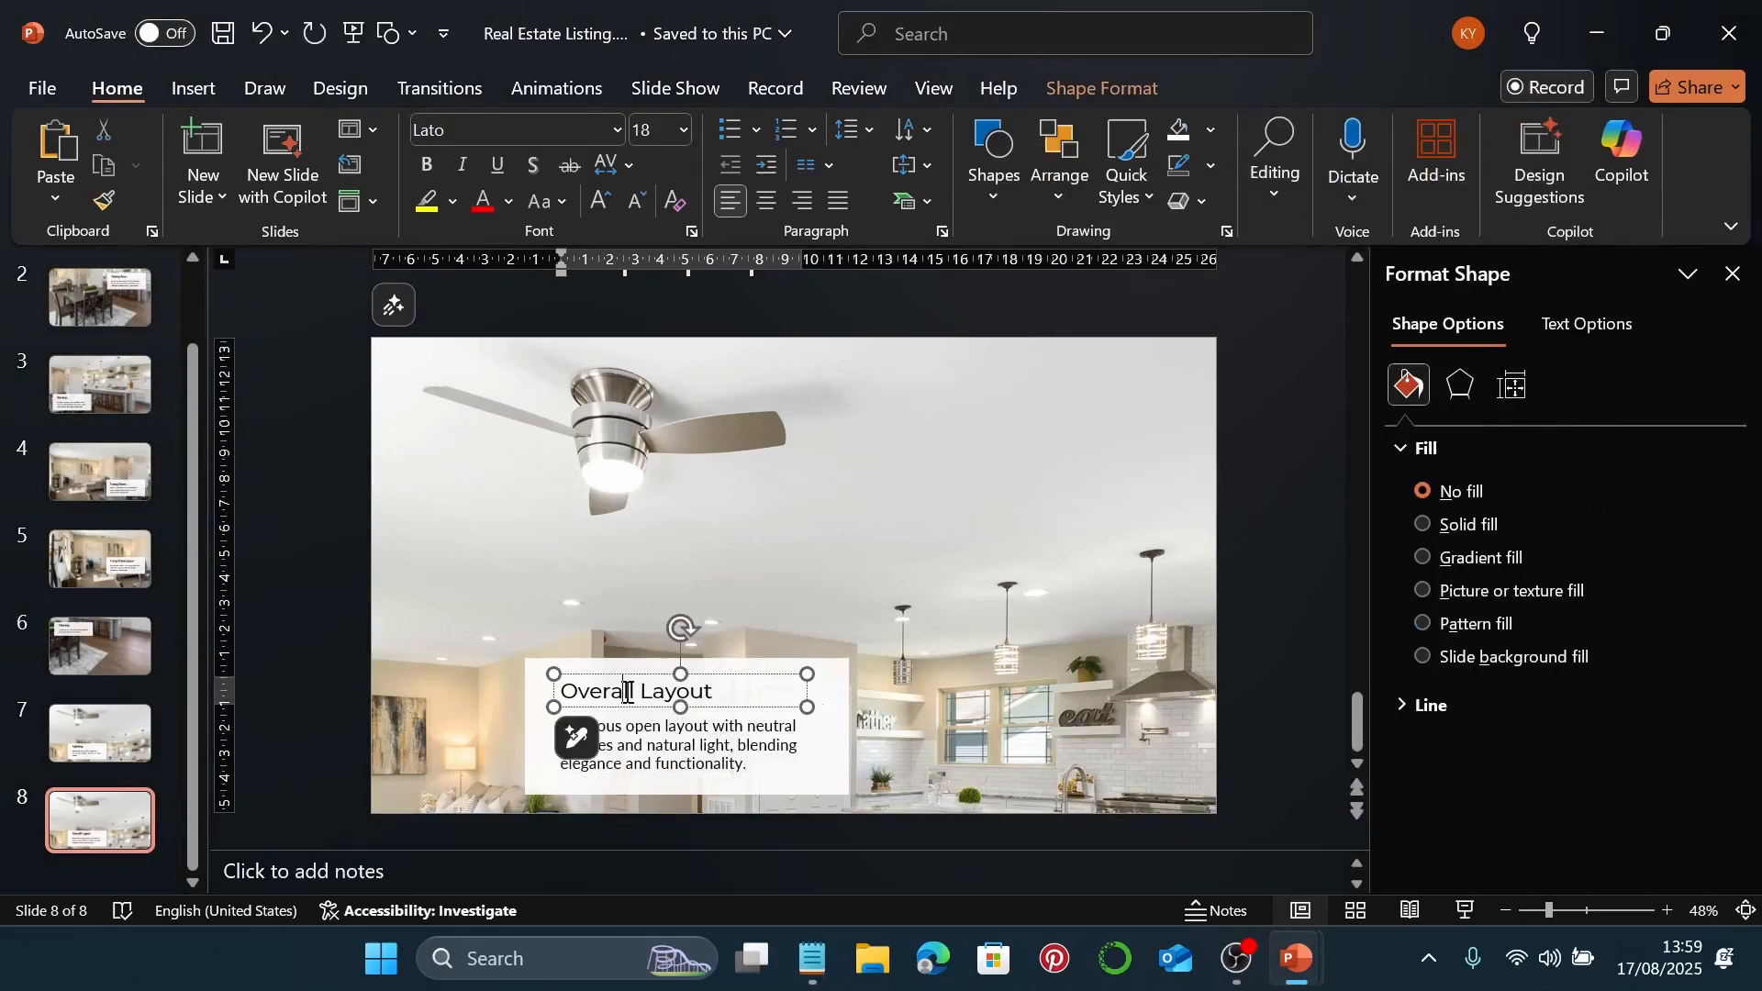
left_click(765, 201)
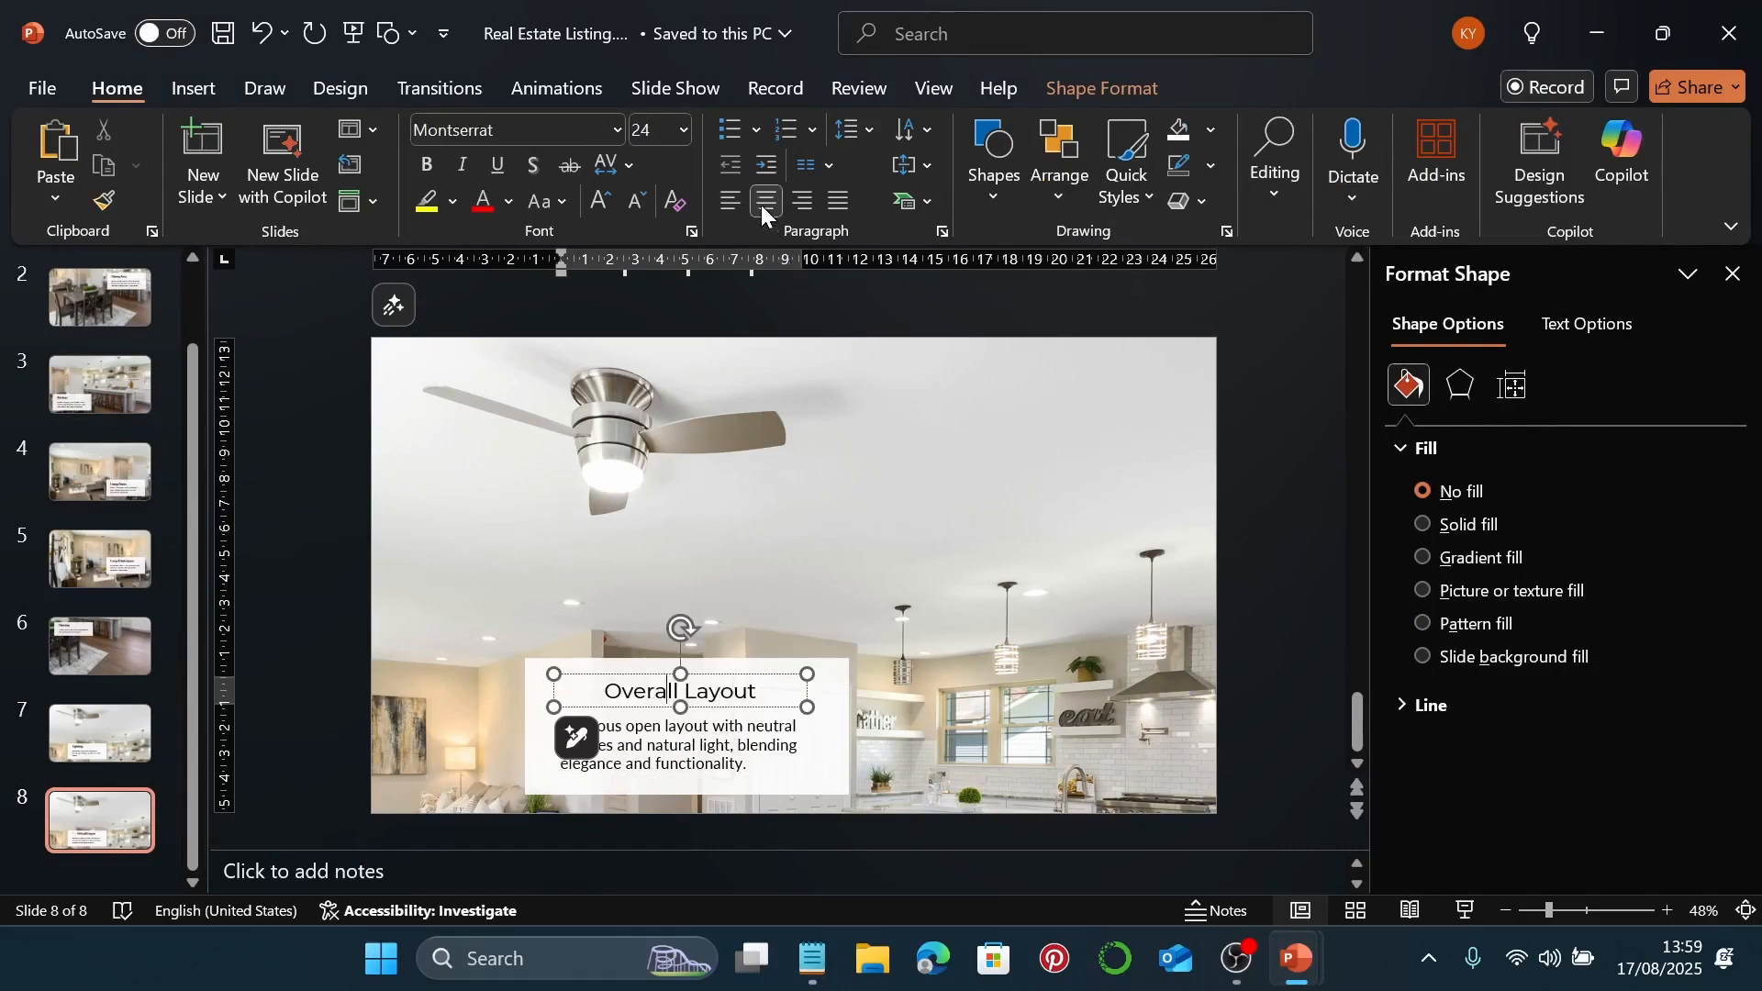
left_click(639, 734)
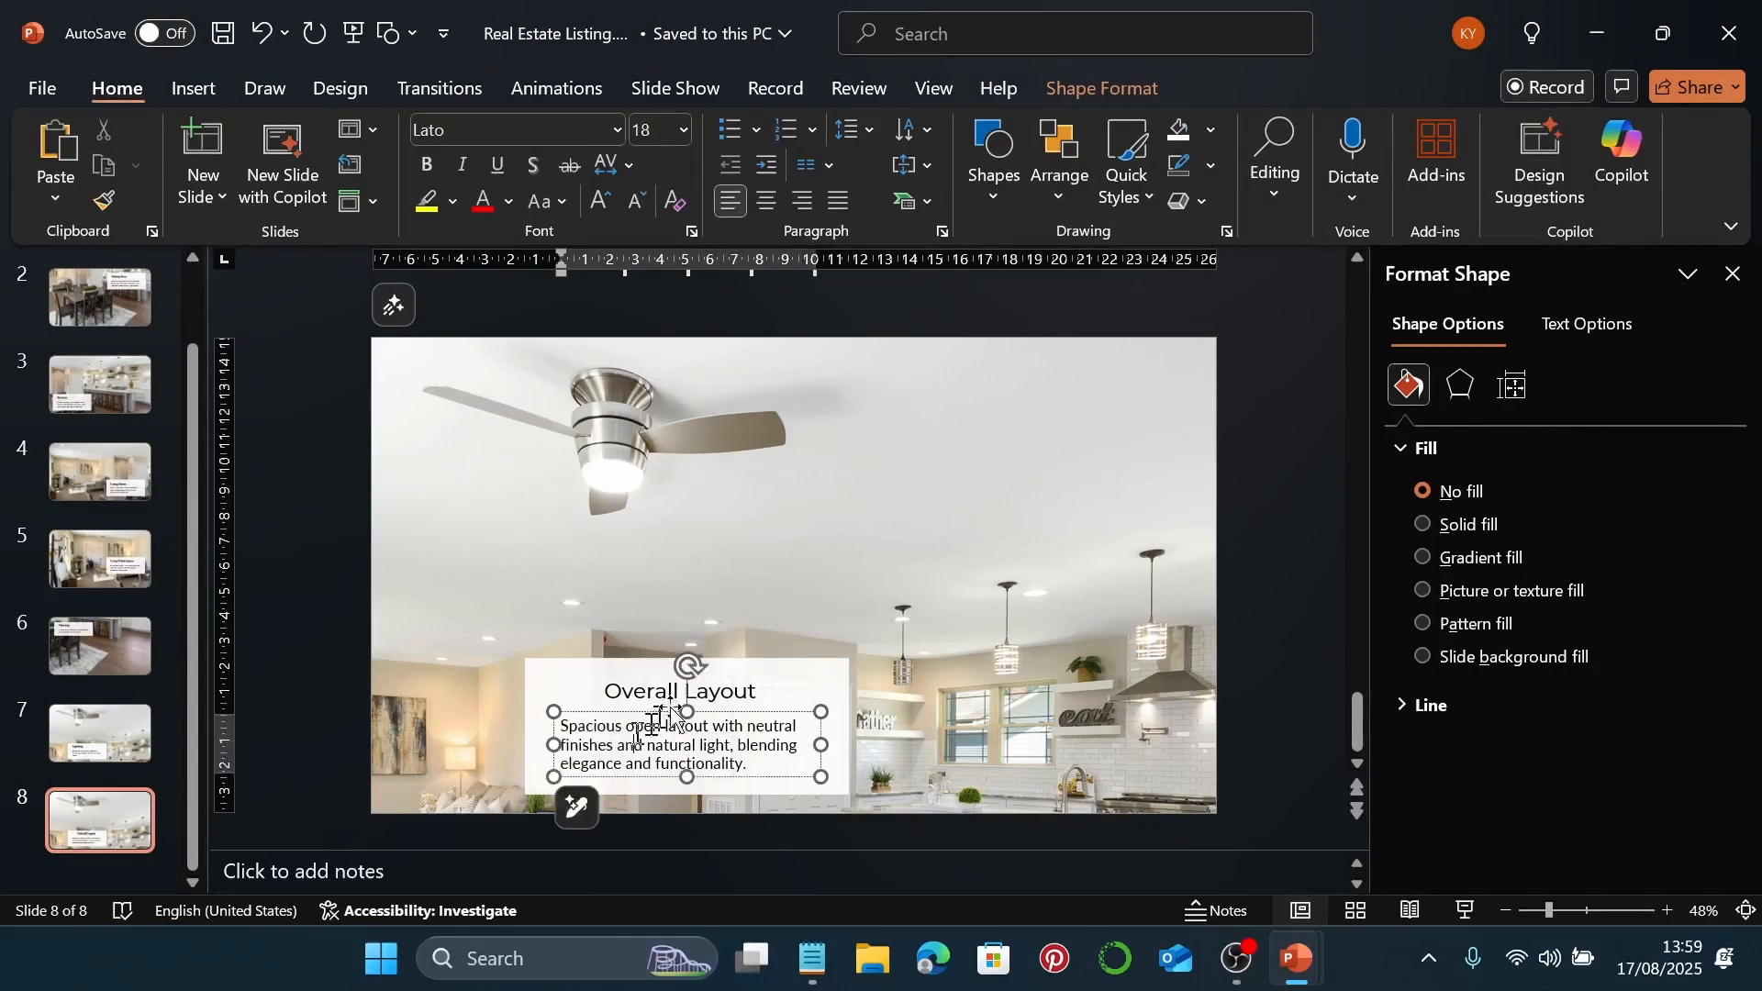
left_click(773, 201)
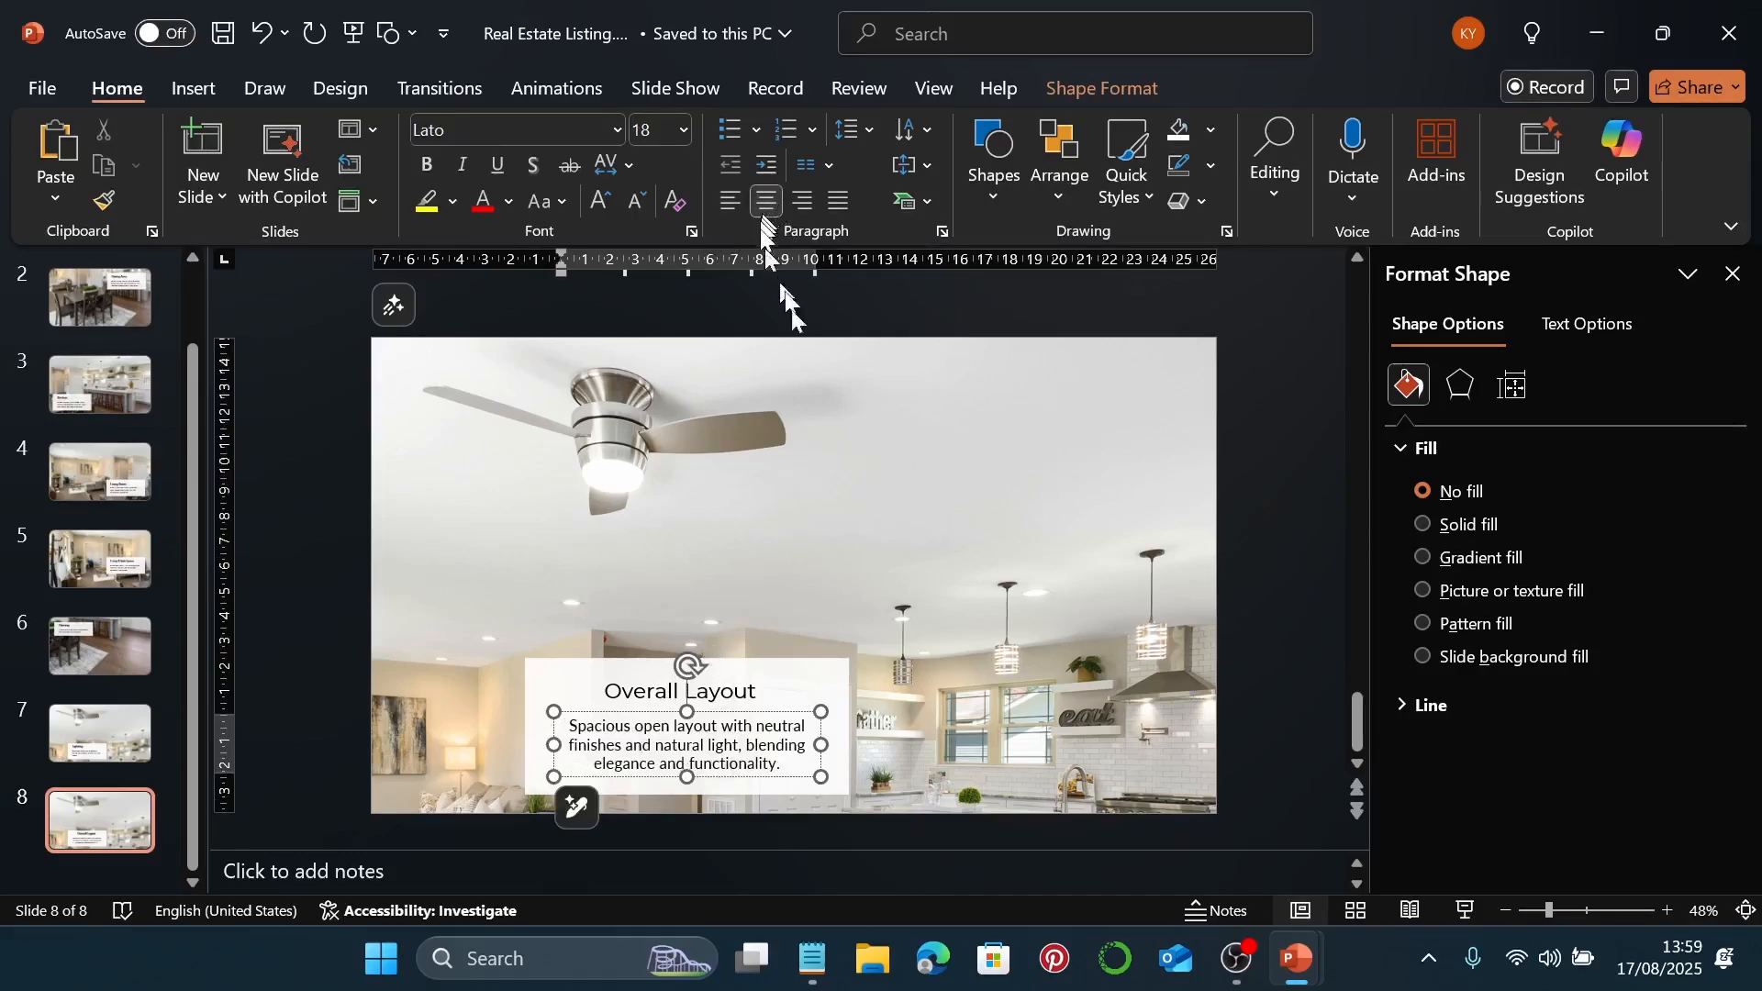
Step: Set the white box behind the Overall Layout text to 6 cm high and 13.7 cm wide
left_click(793, 684)
left_click(828, 694)
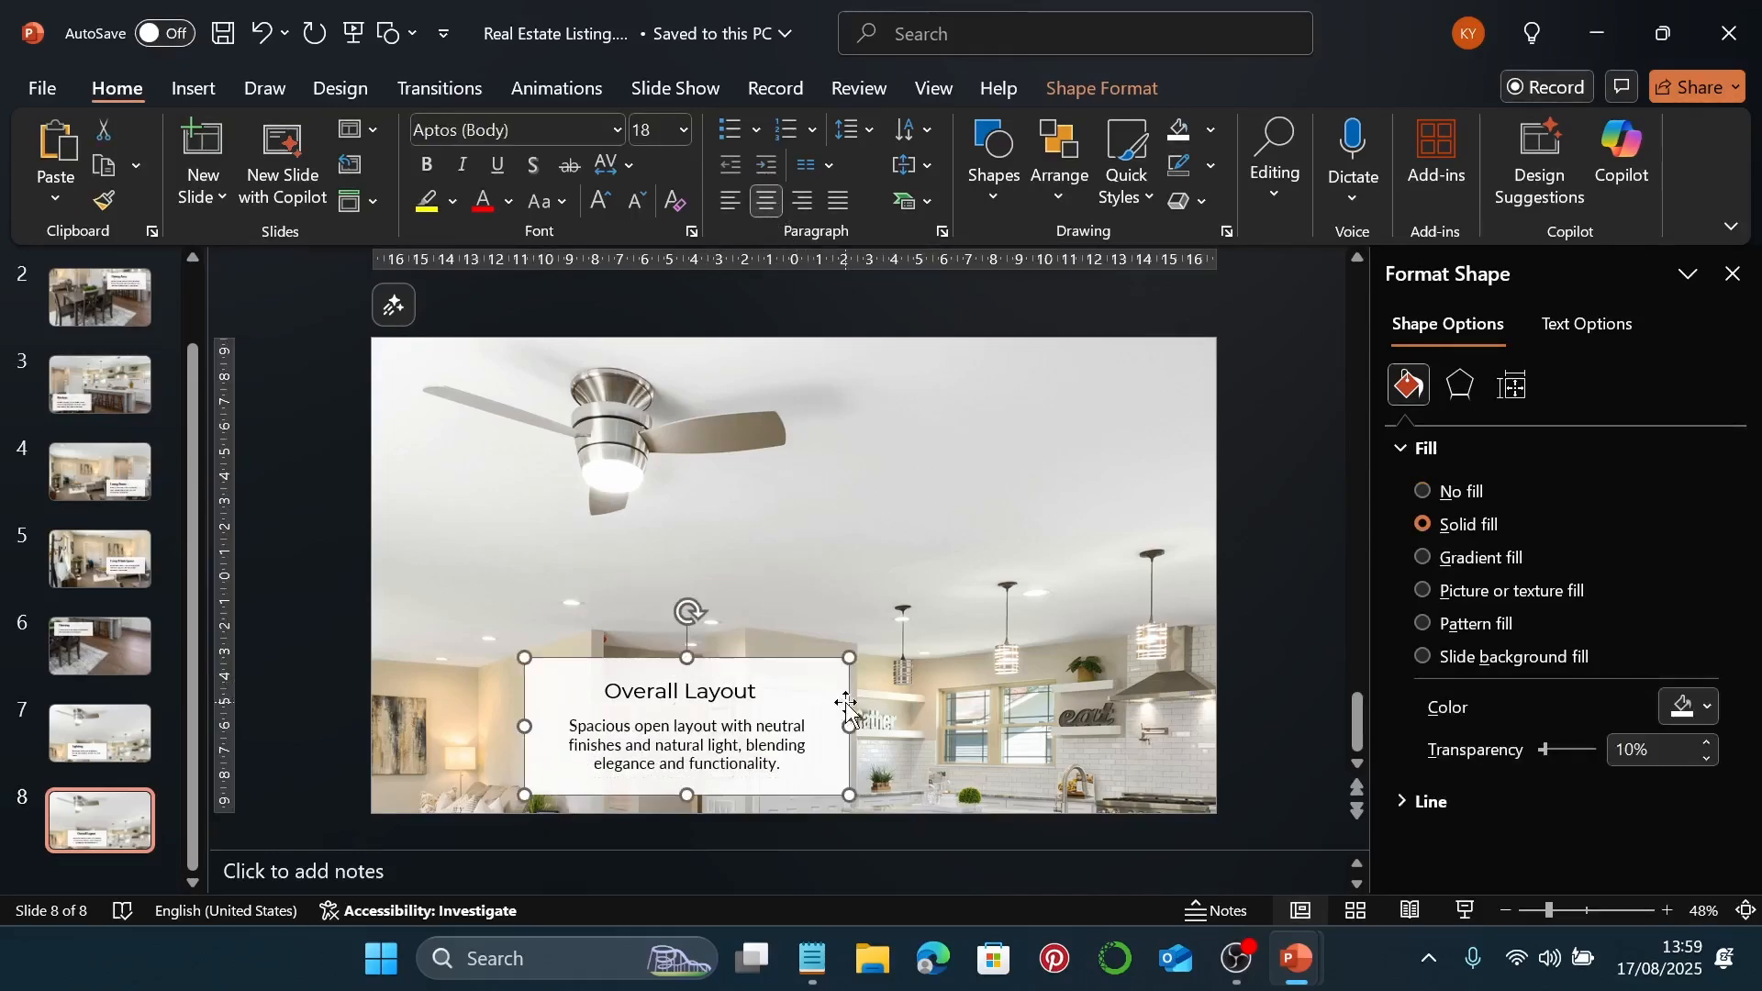
left_click(1102, 88)
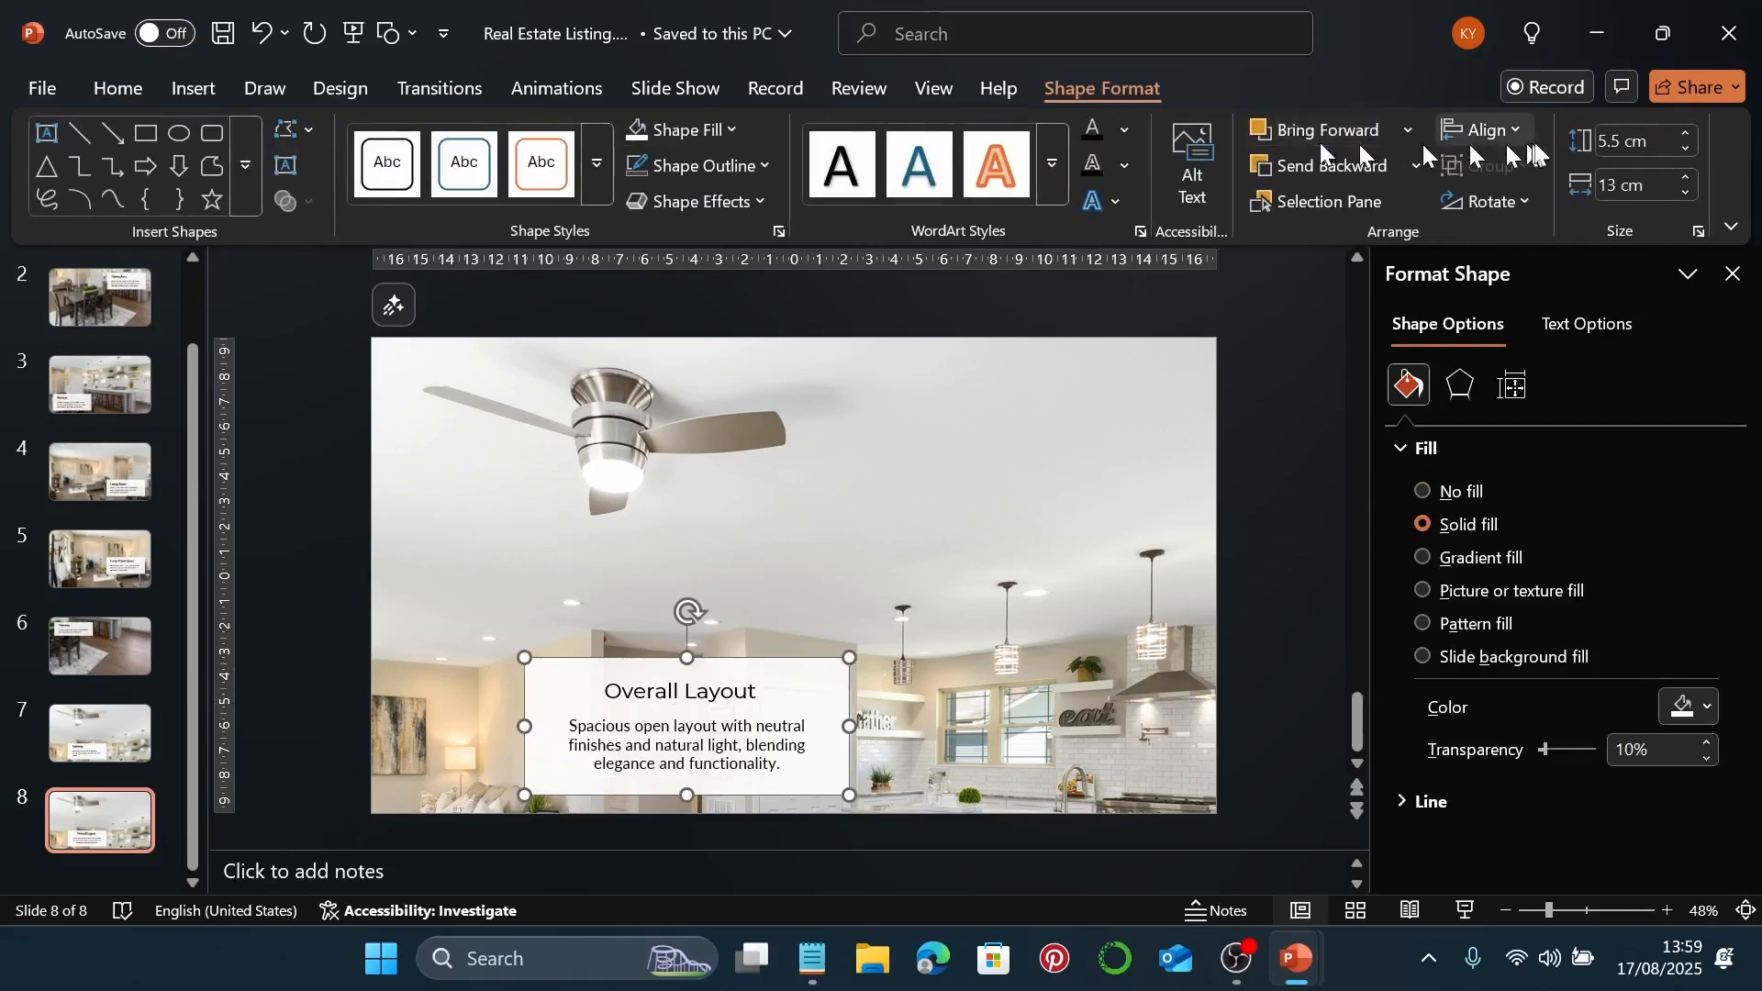
left_click(1645, 141)
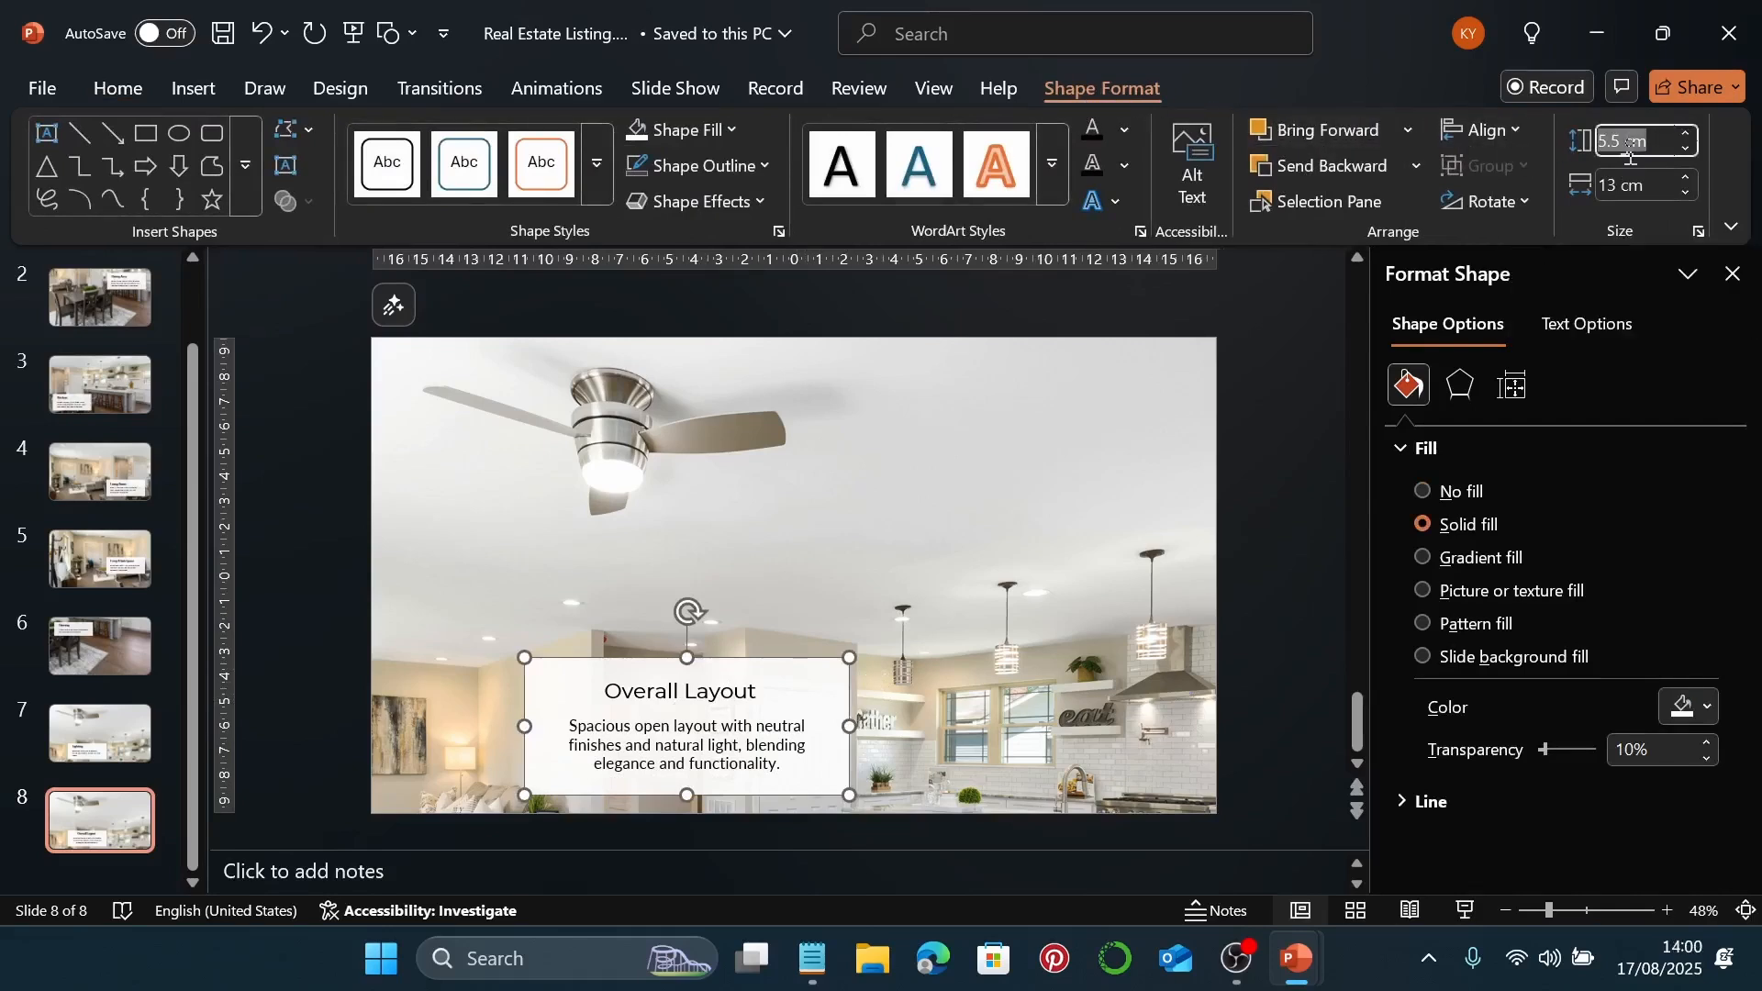
key("Return")
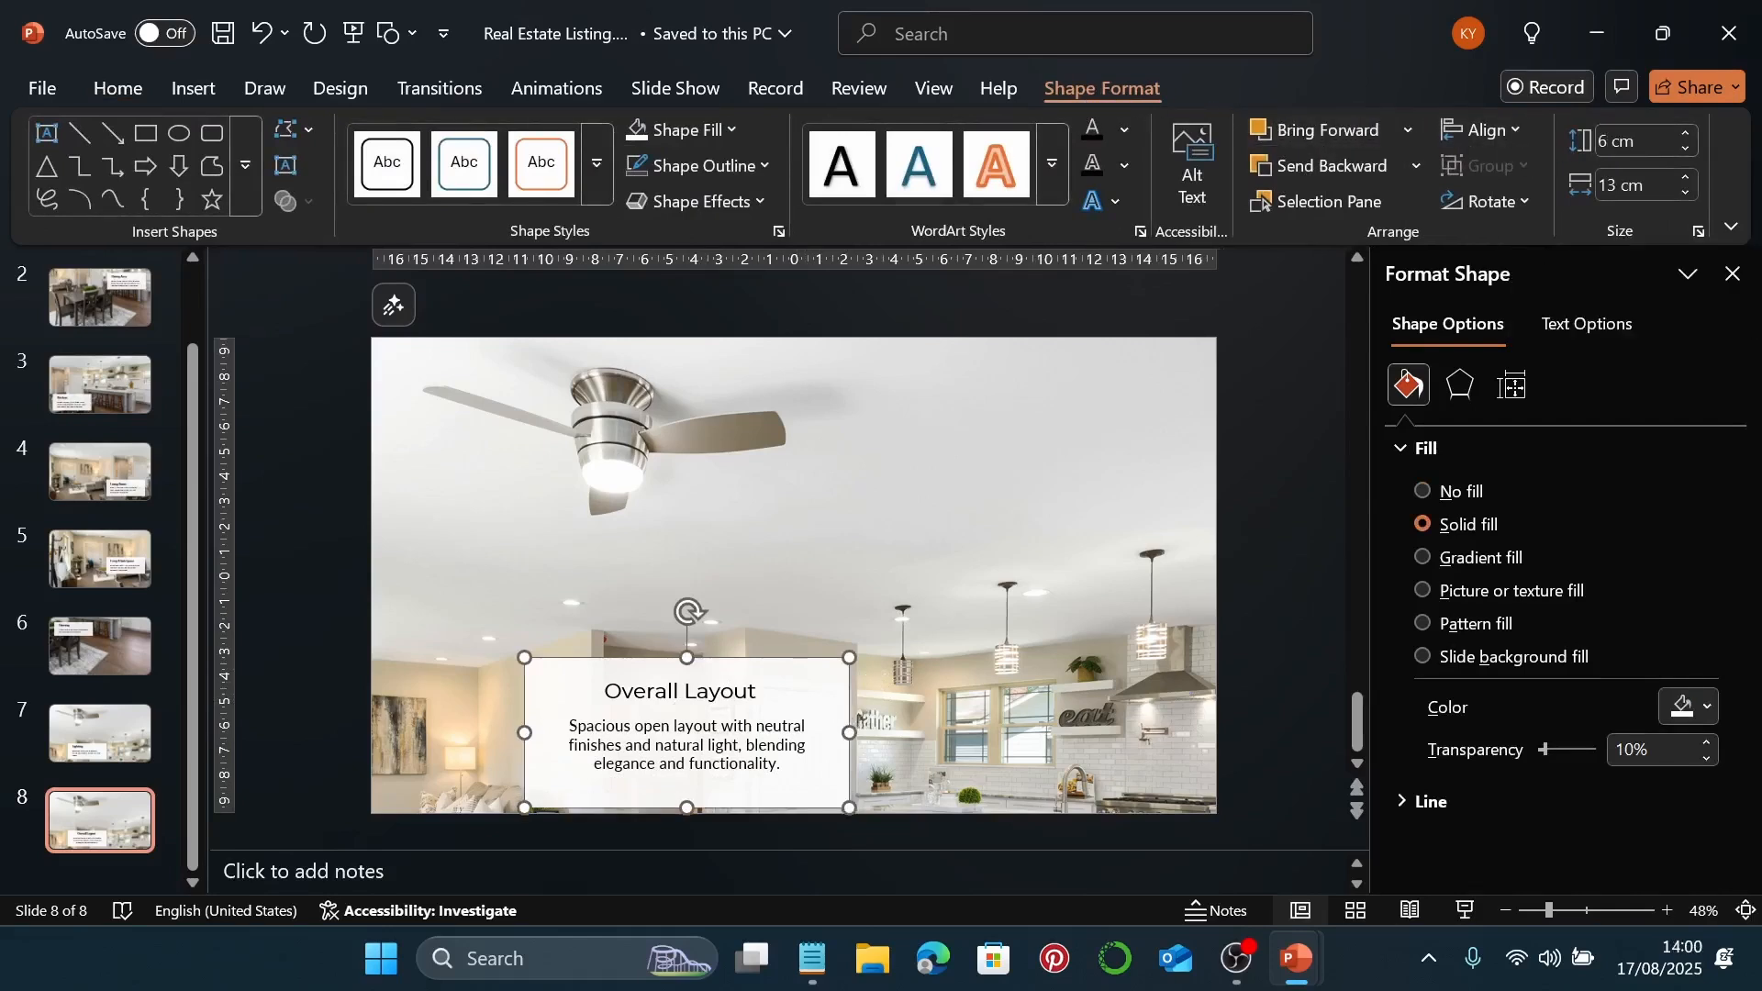
left_click(1613, 185)
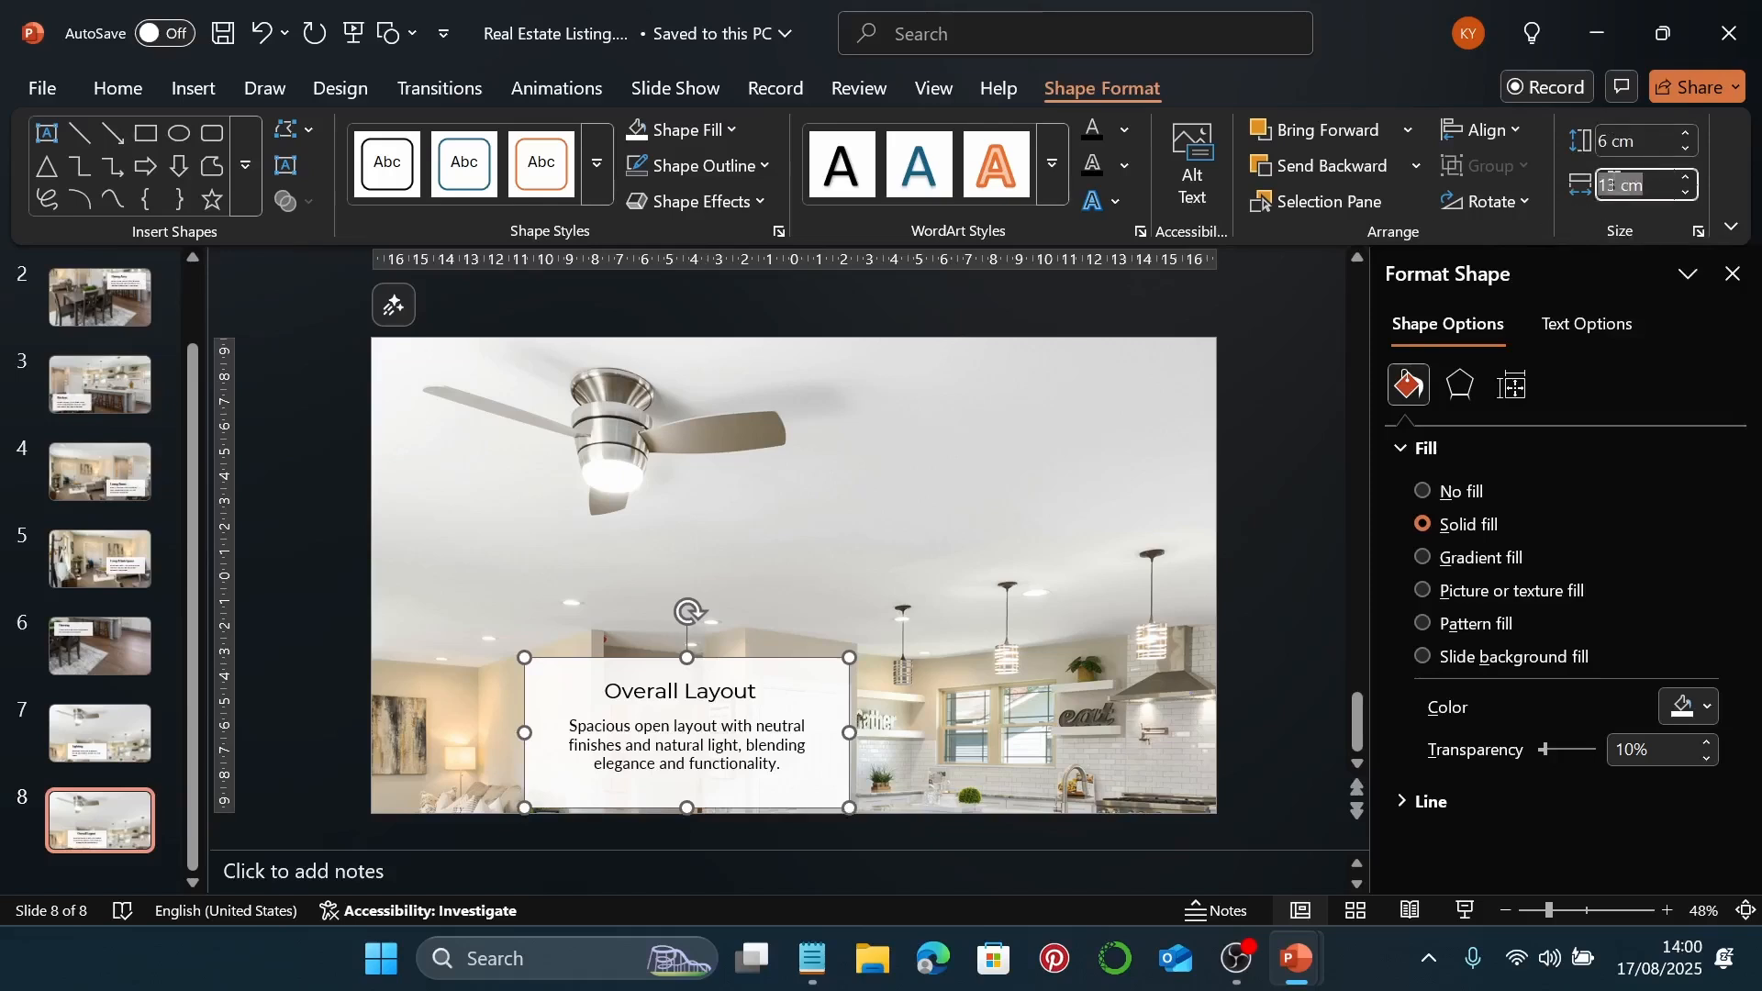
type("13.7")
key("Return")
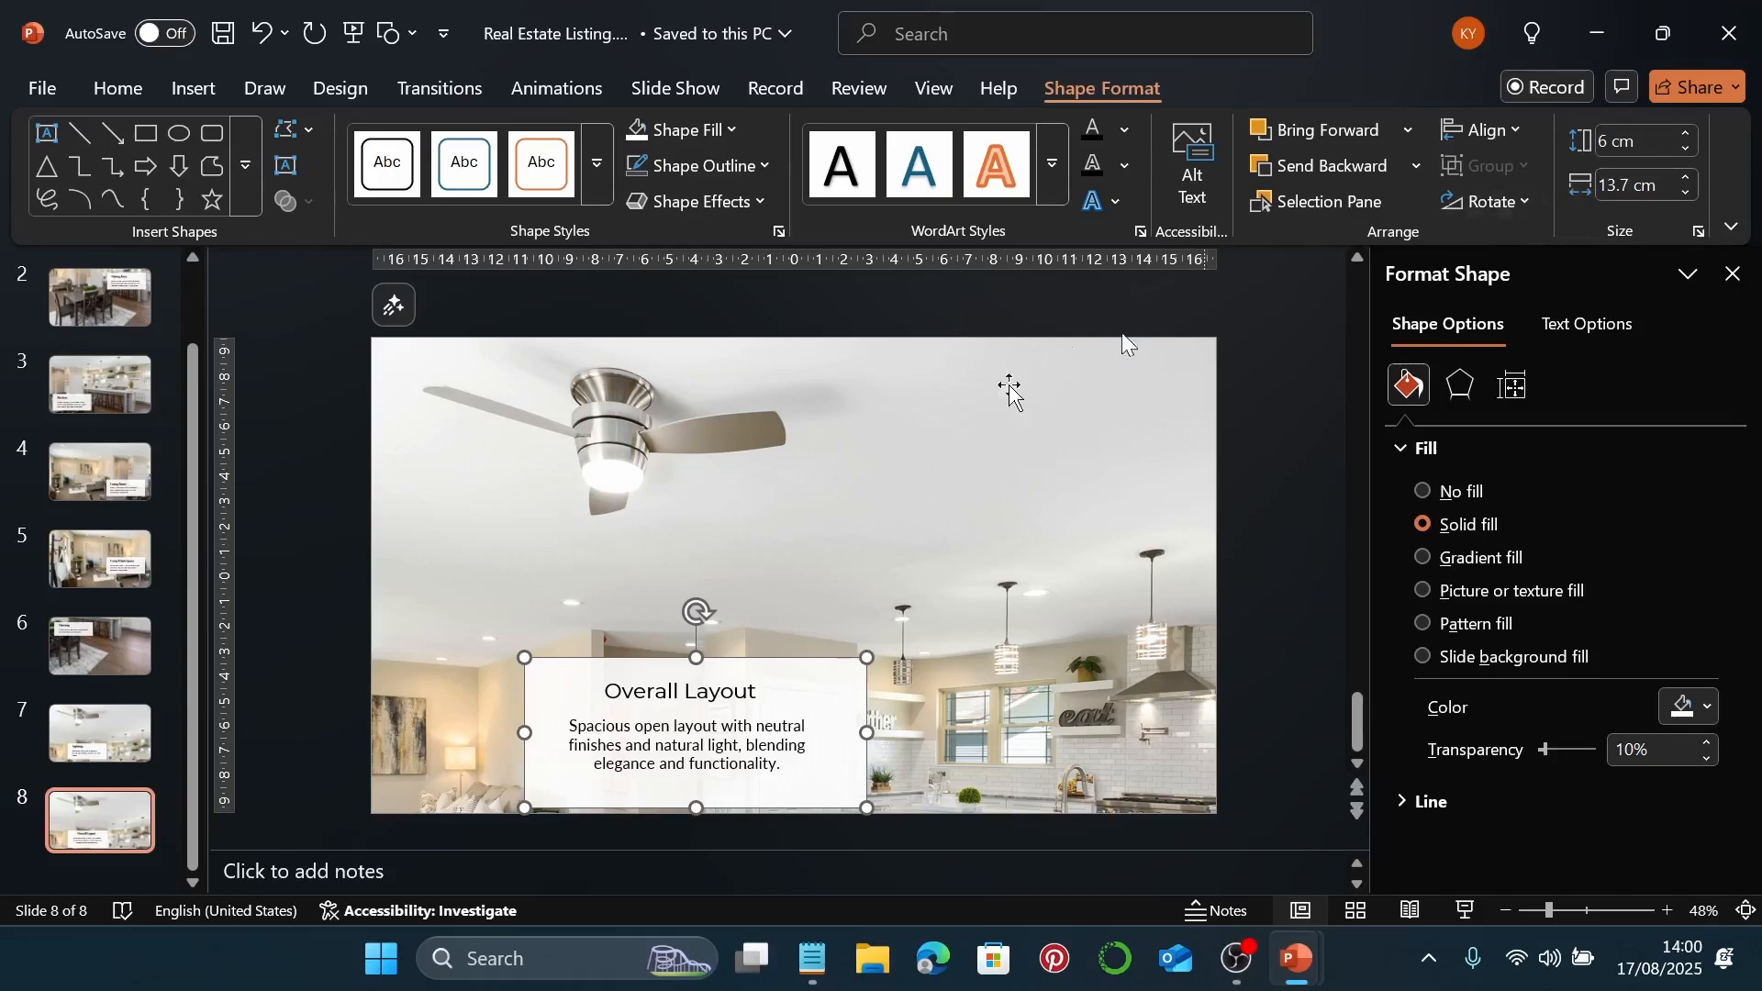
Step: Select the Overall Layout heading and description text boxes together
left_click(697, 752)
left_click(718, 691, "shift")
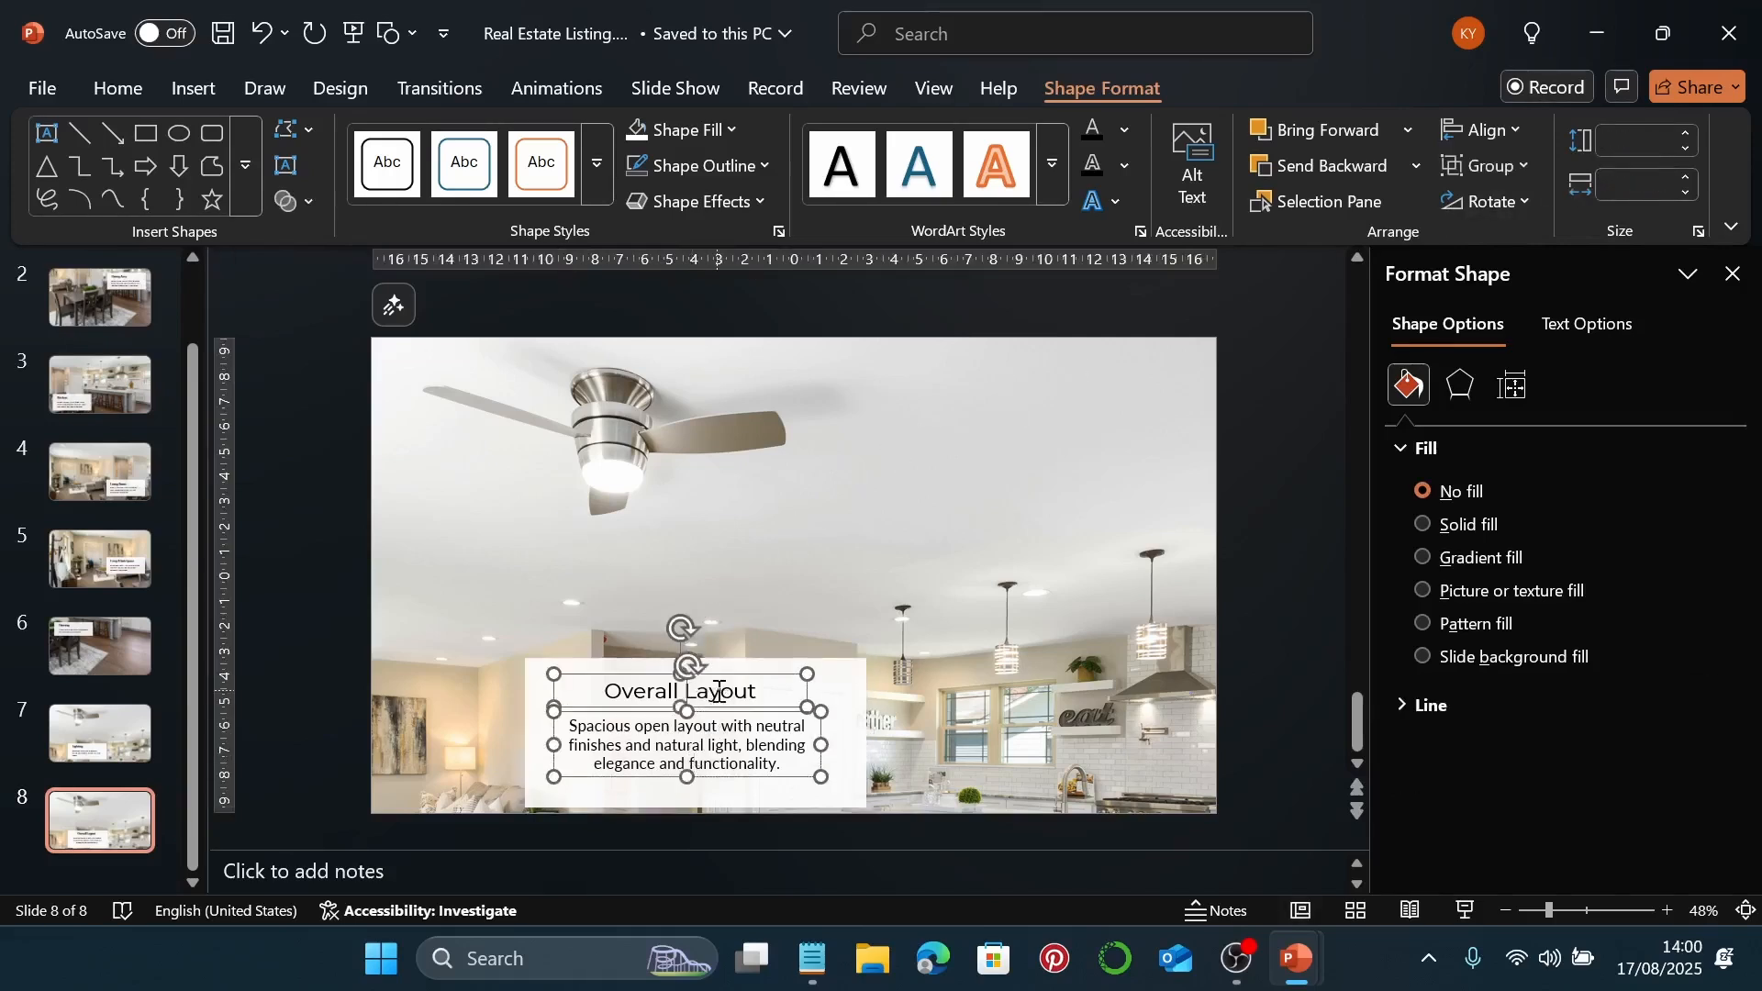